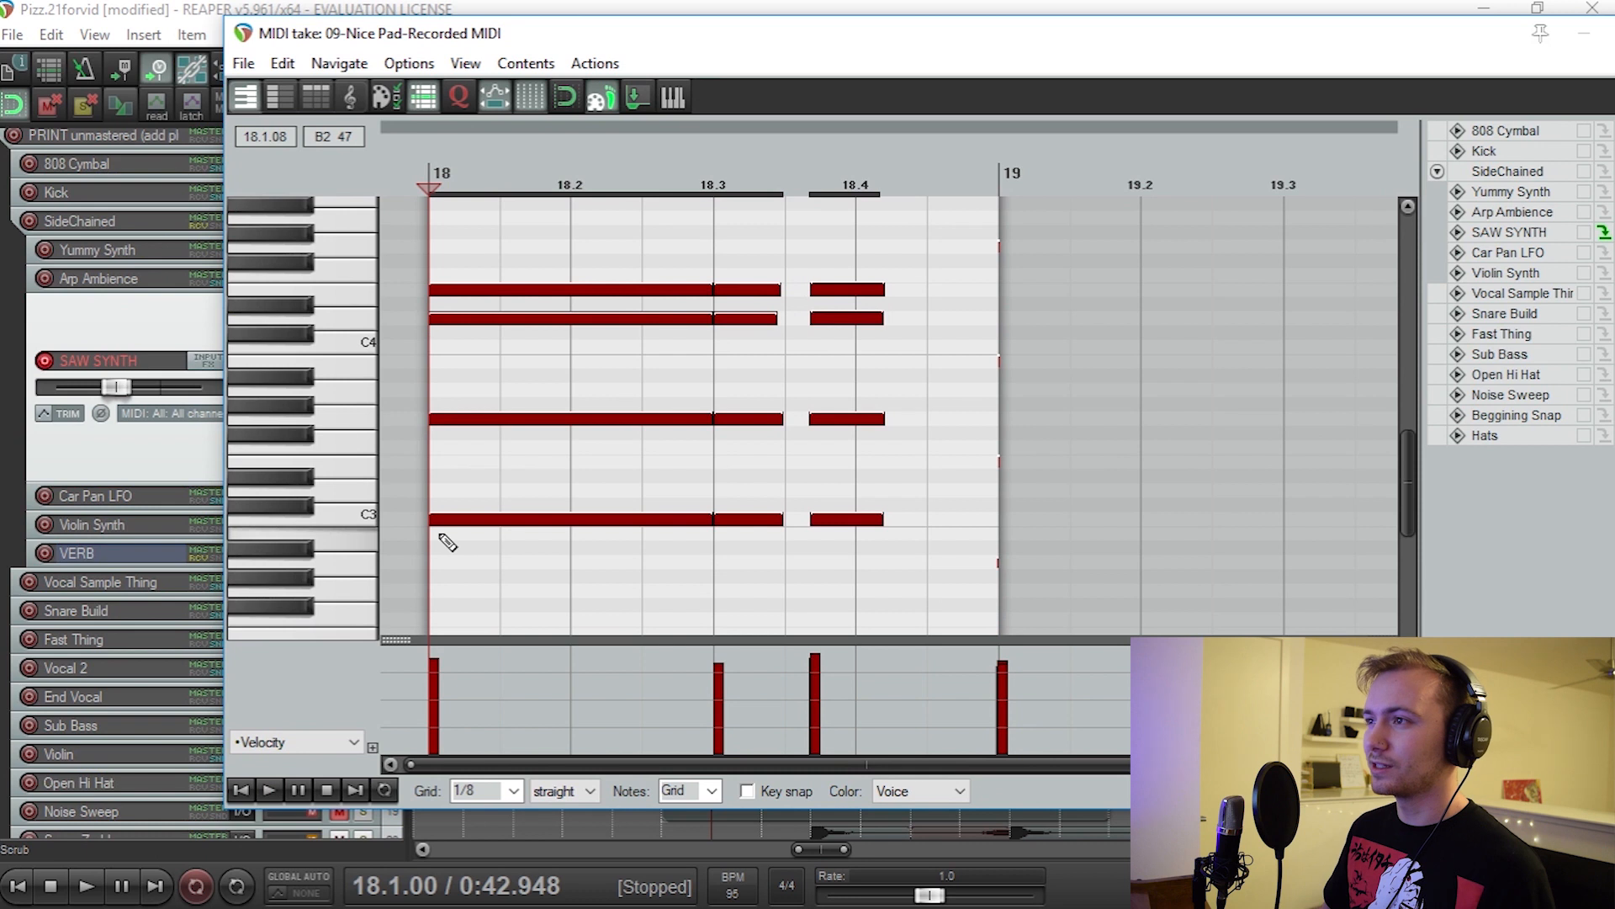
Step: Undo the chord notes entered at the start of bar 18 in the SAW SYNTH take
scroll(447, 543, "up", 2)
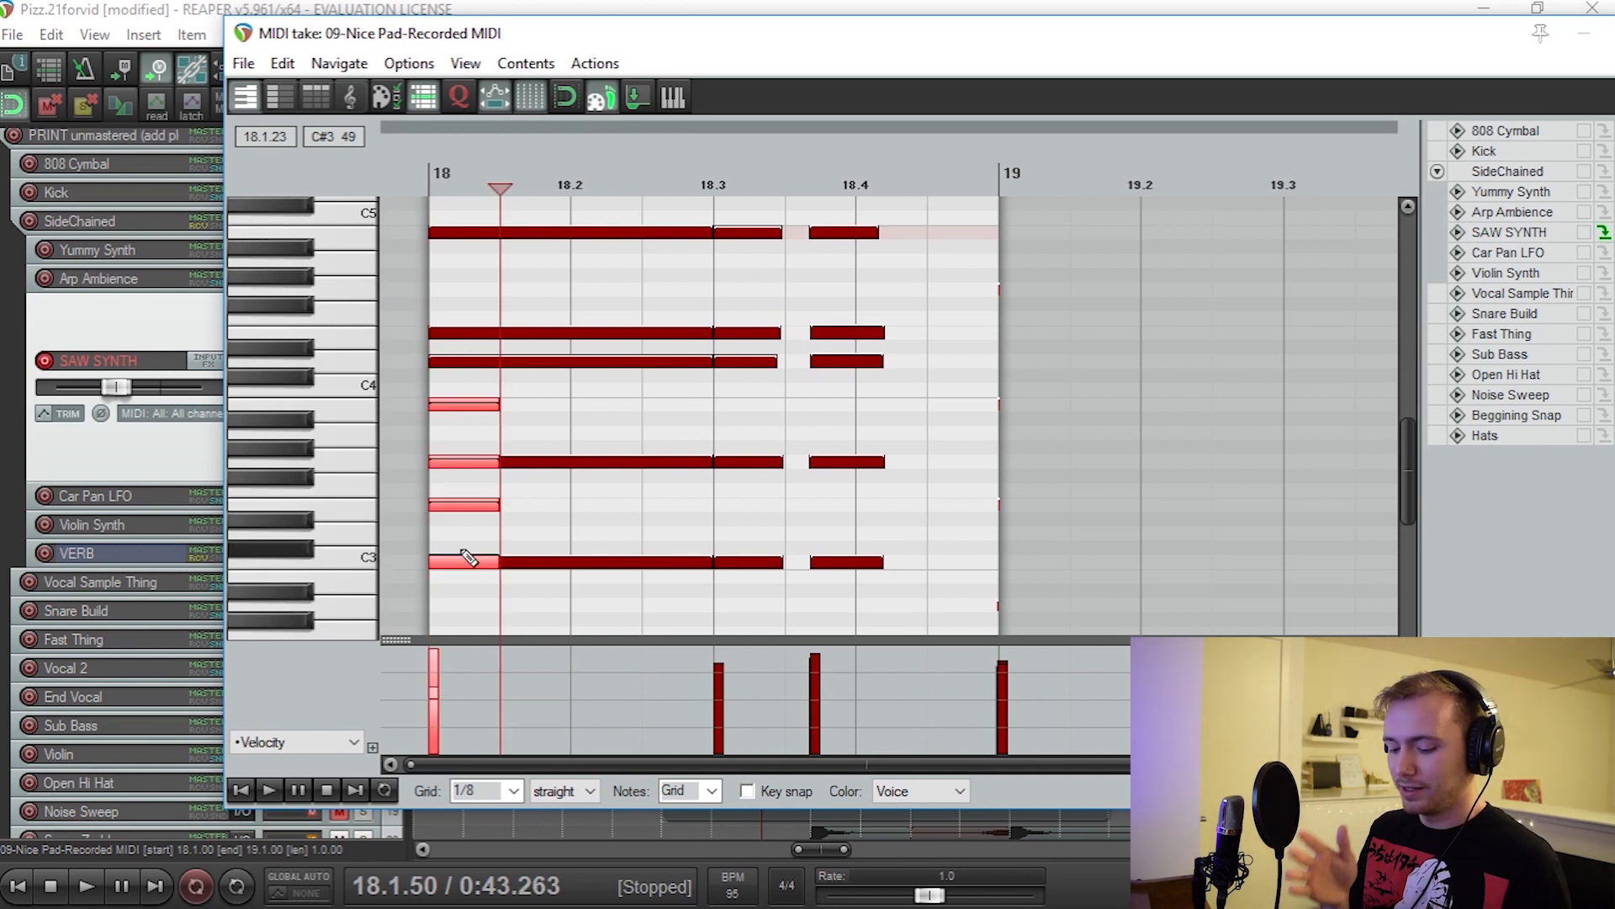
key("ctrl+z")
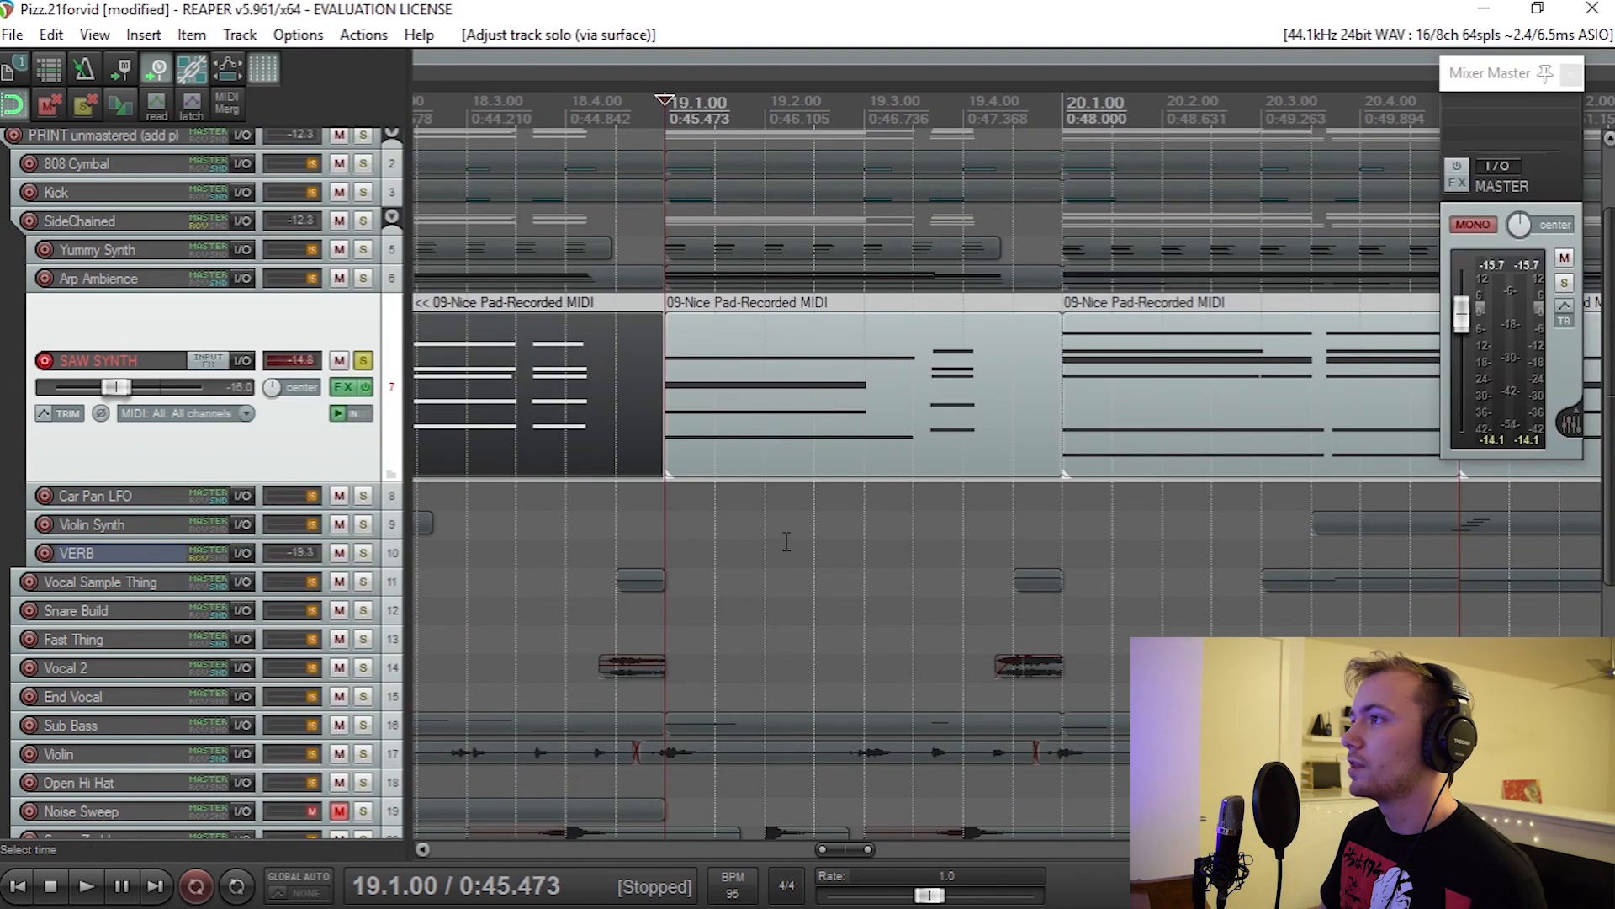
Step: Open the SAW SYNTH item at bar 19 for MIDI editing and play back its chord
double_click(721, 436)
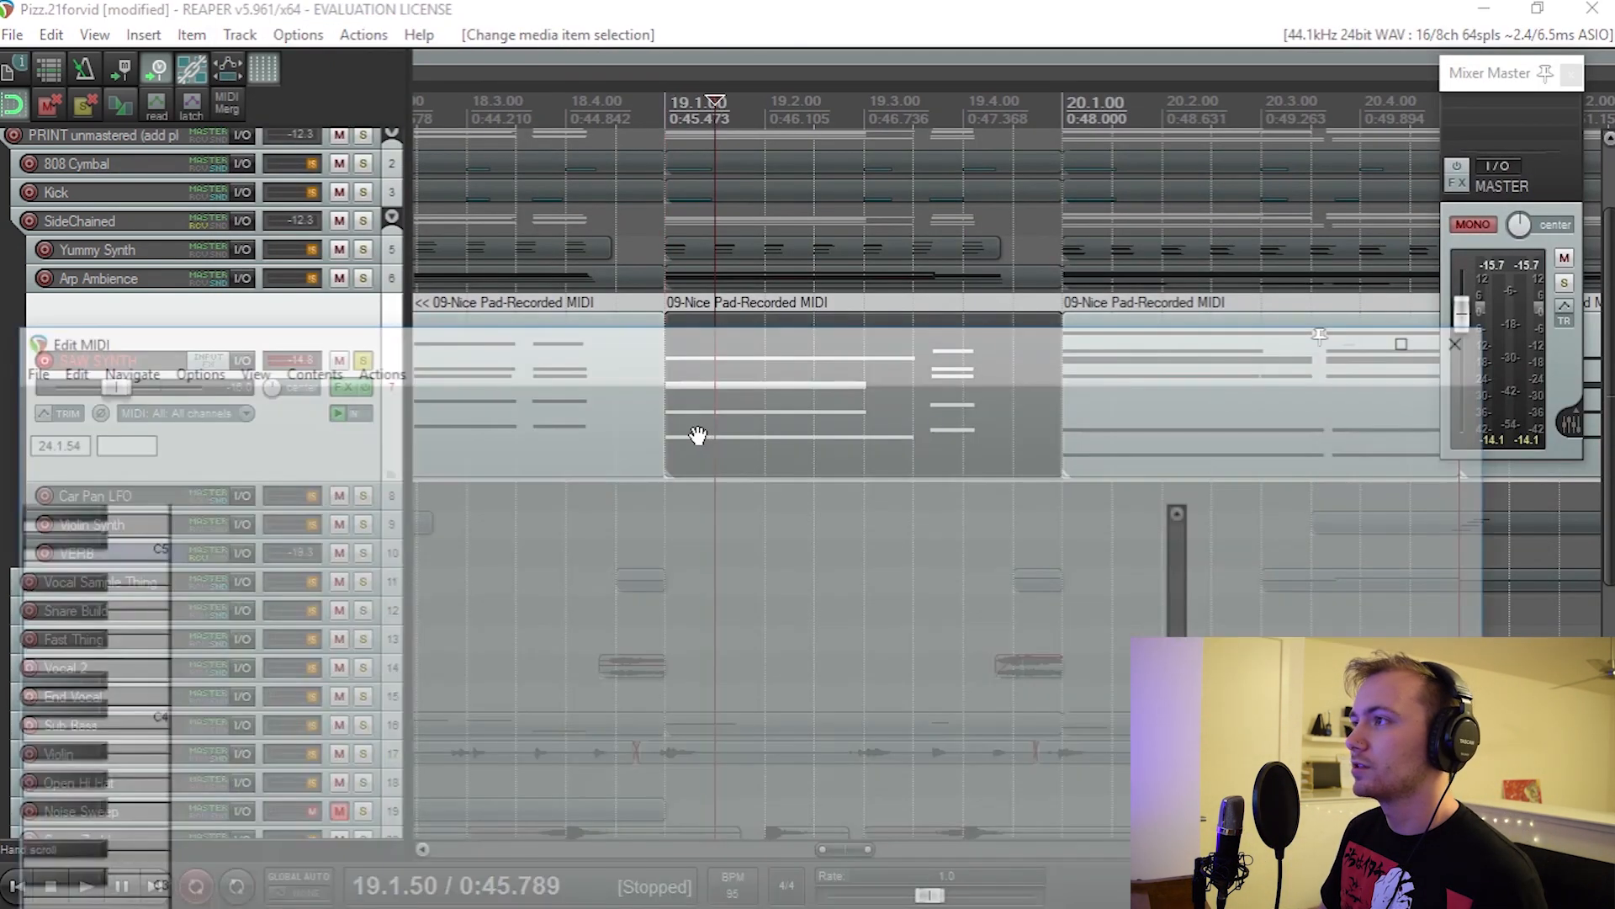
key("space")
key("space")
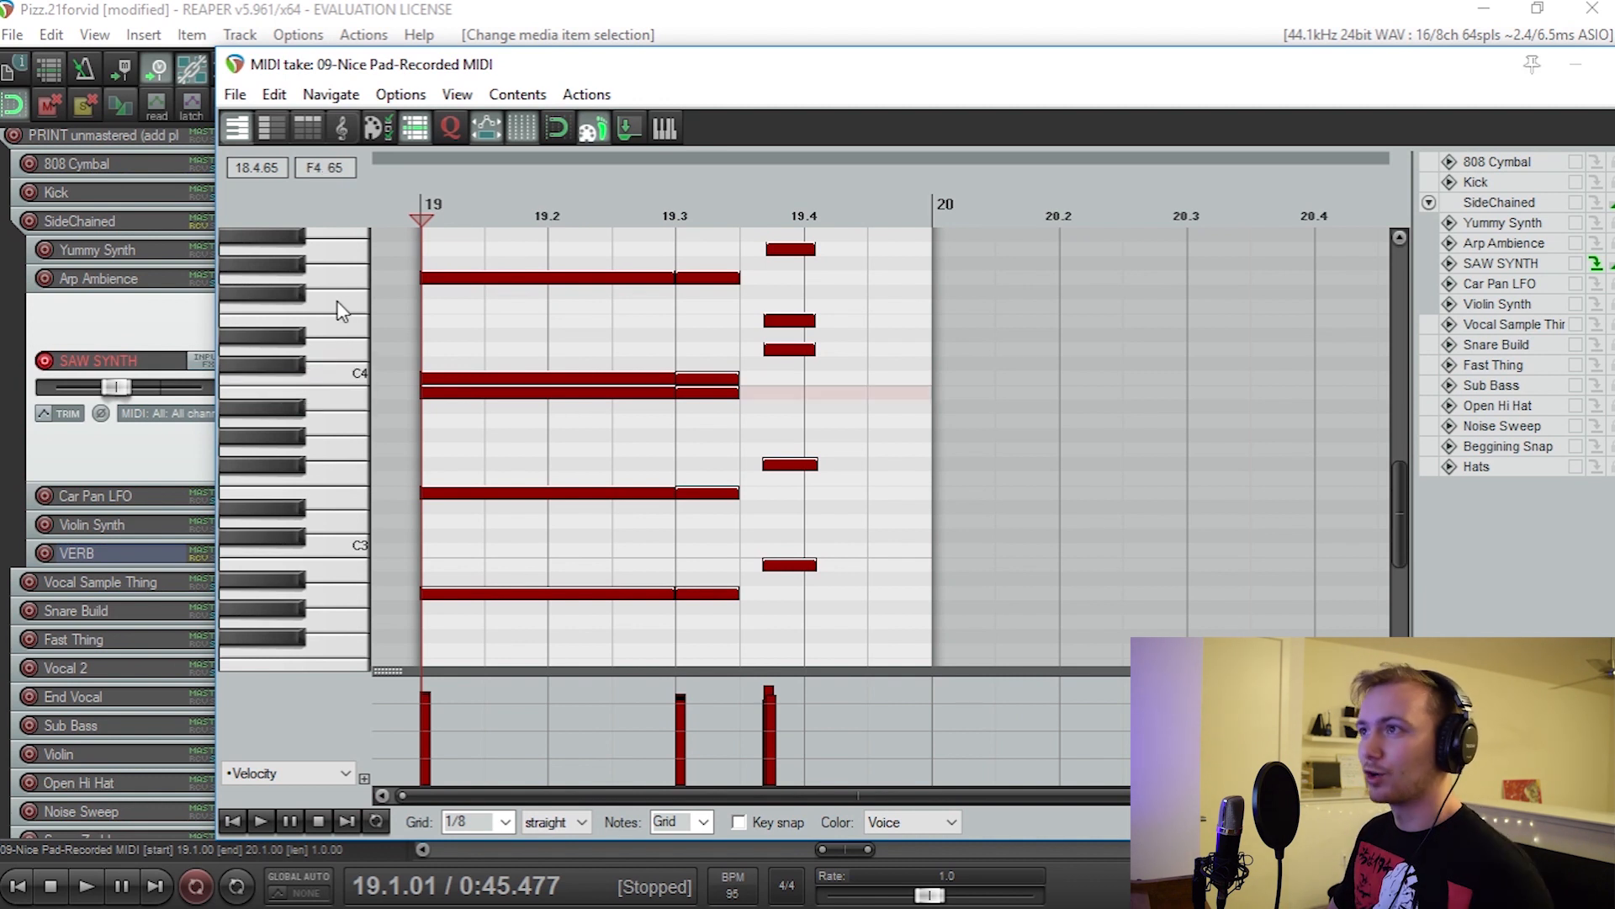
key("space")
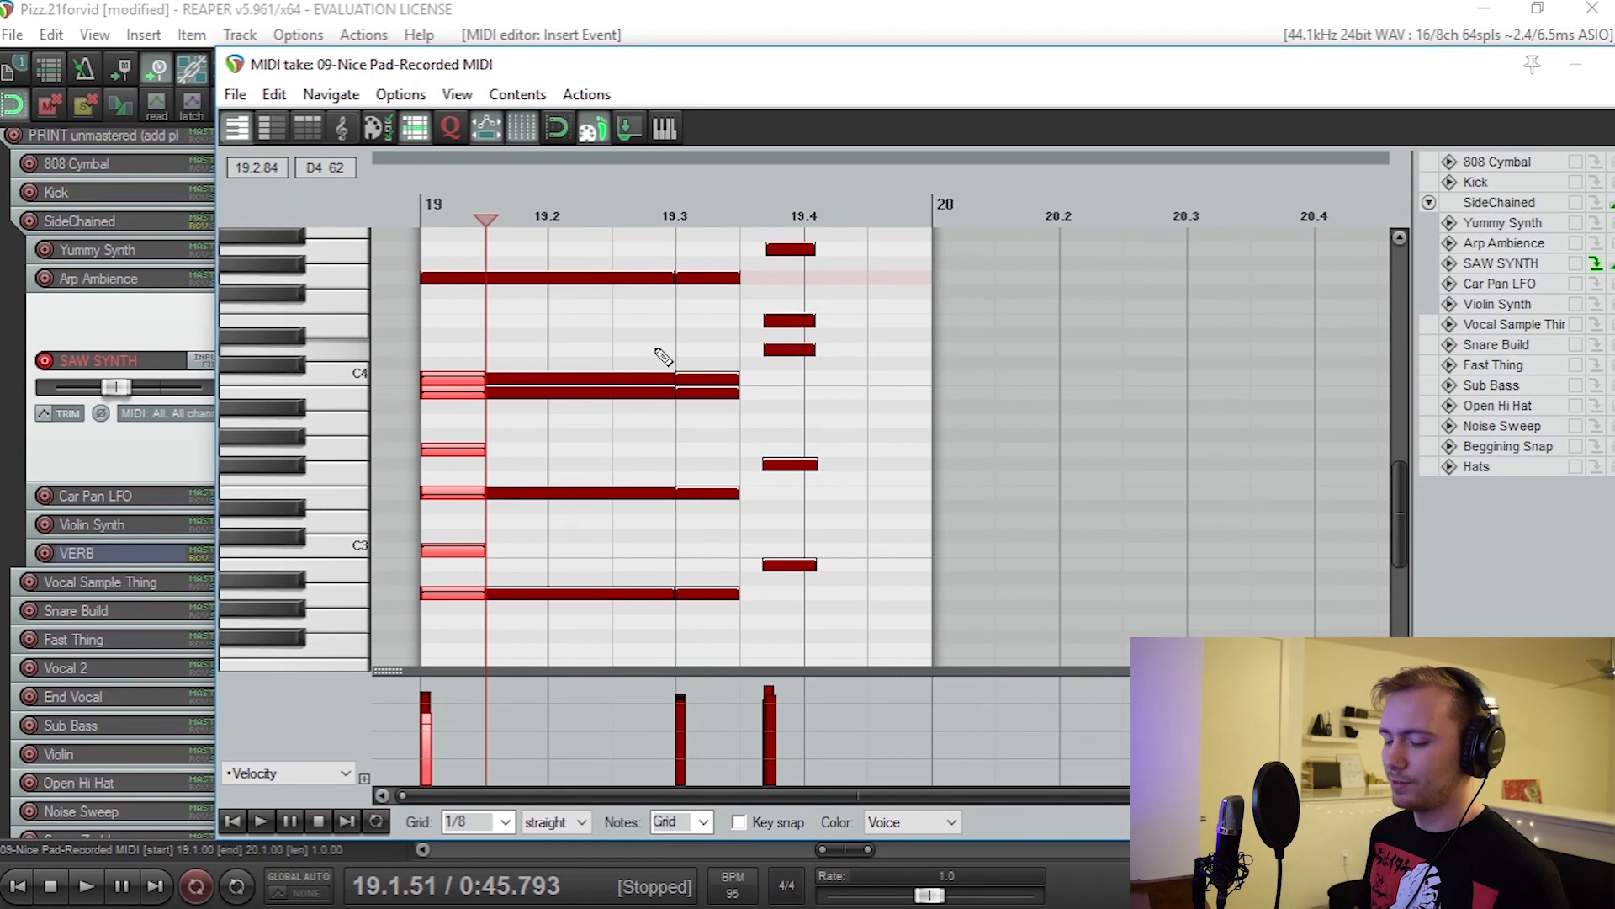
Step: Undo the chord notes entered at the start of bar 19 and play the take from there
key("ctrl+z")
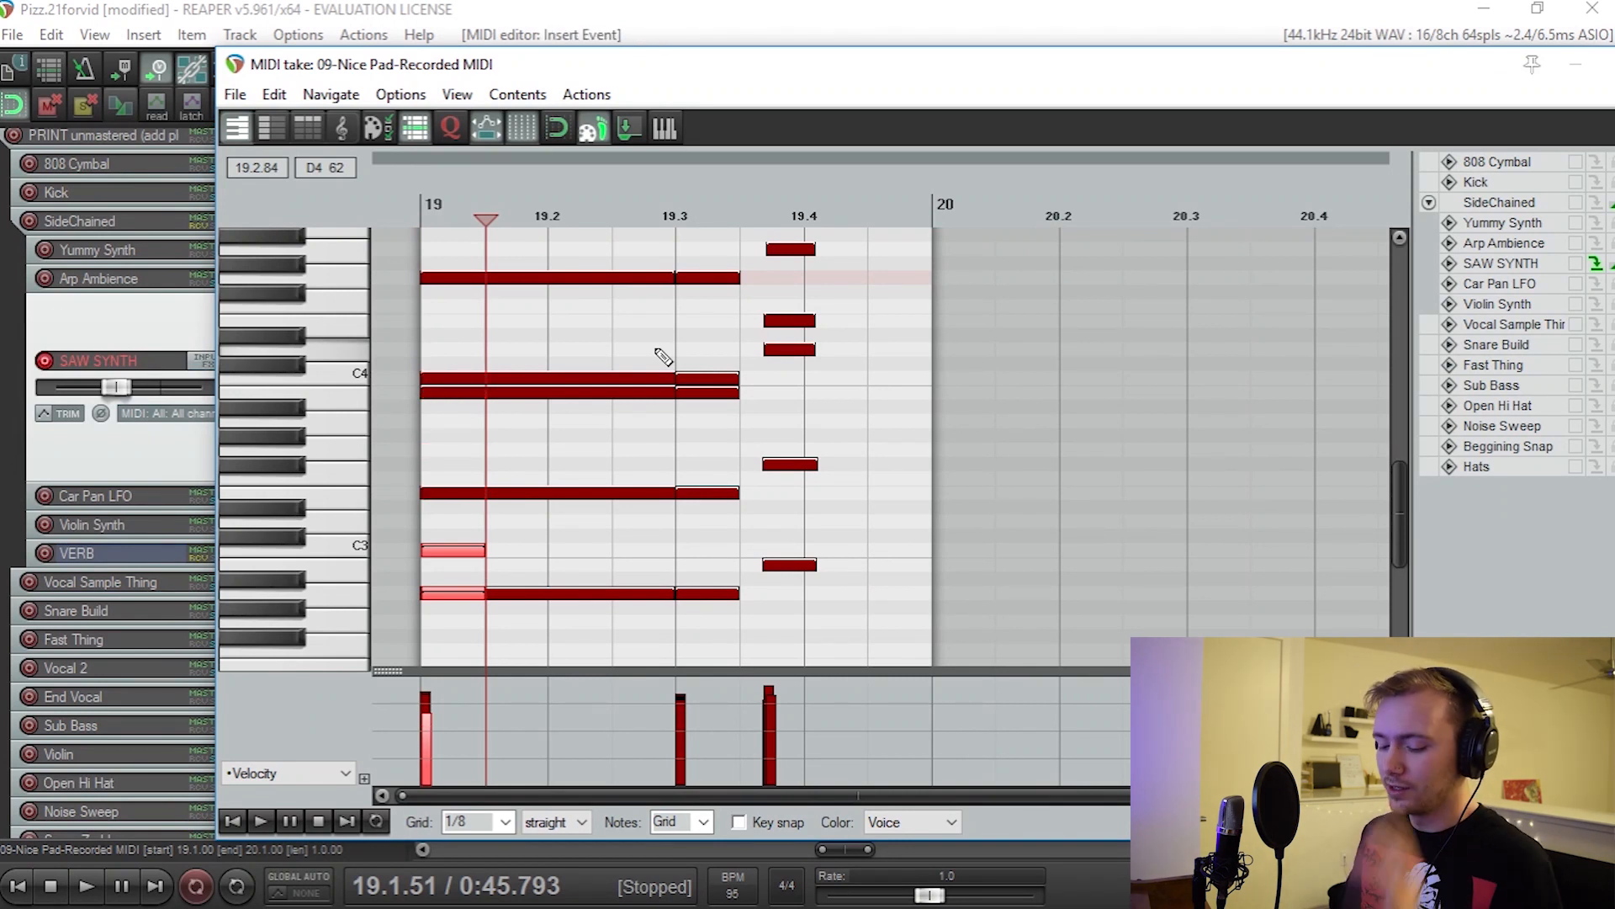
key("ctrl+z")
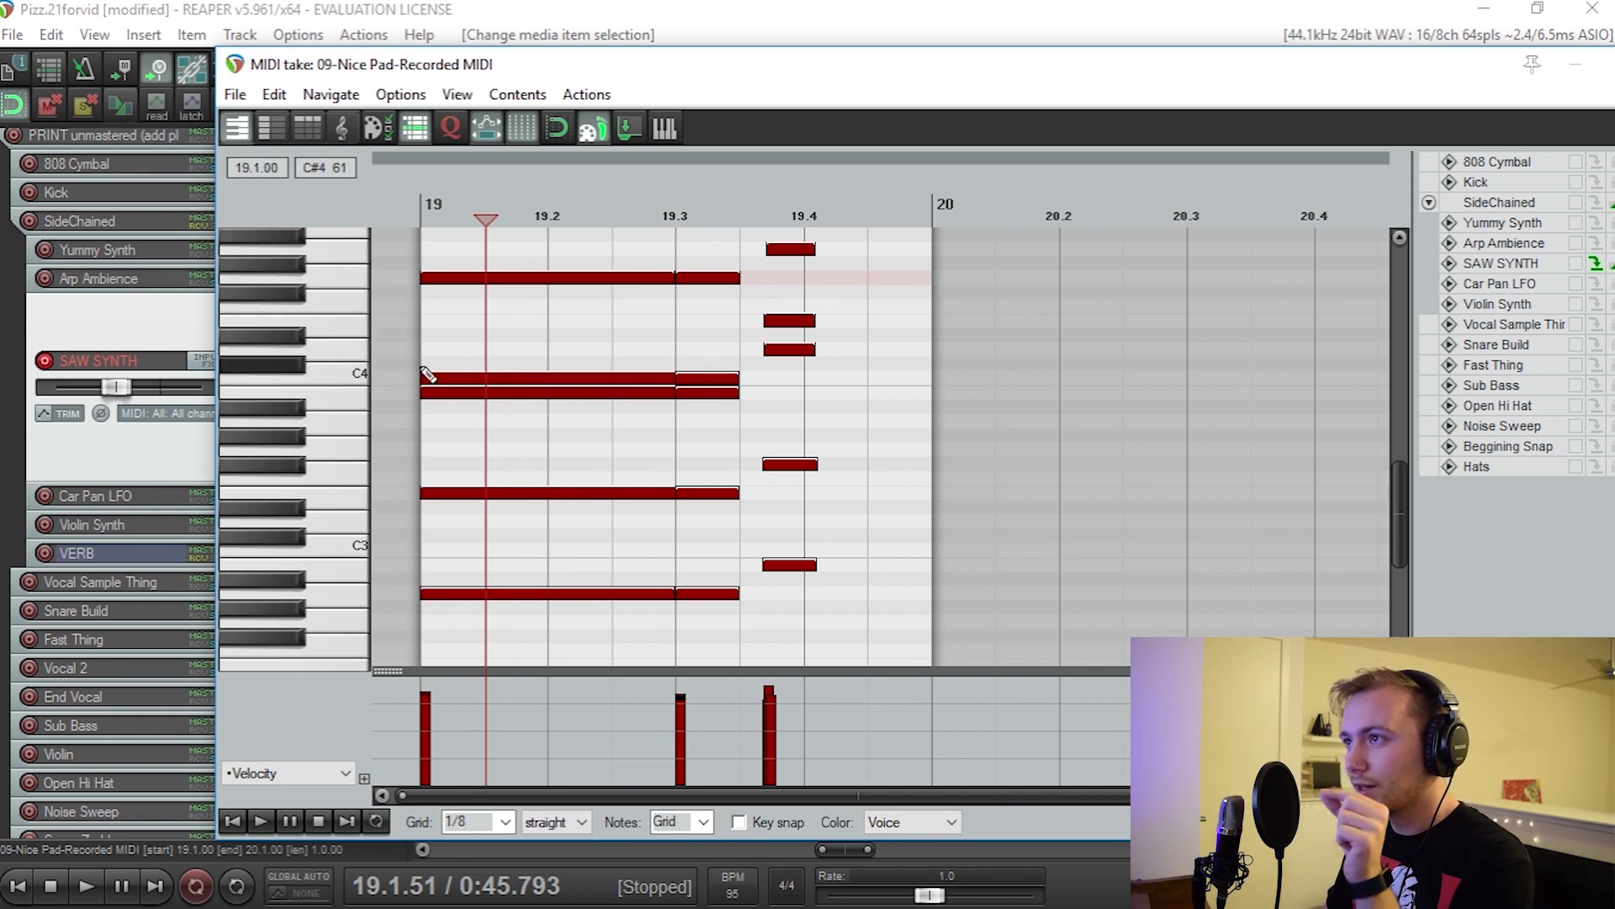
left_click(415, 217)
key("space")
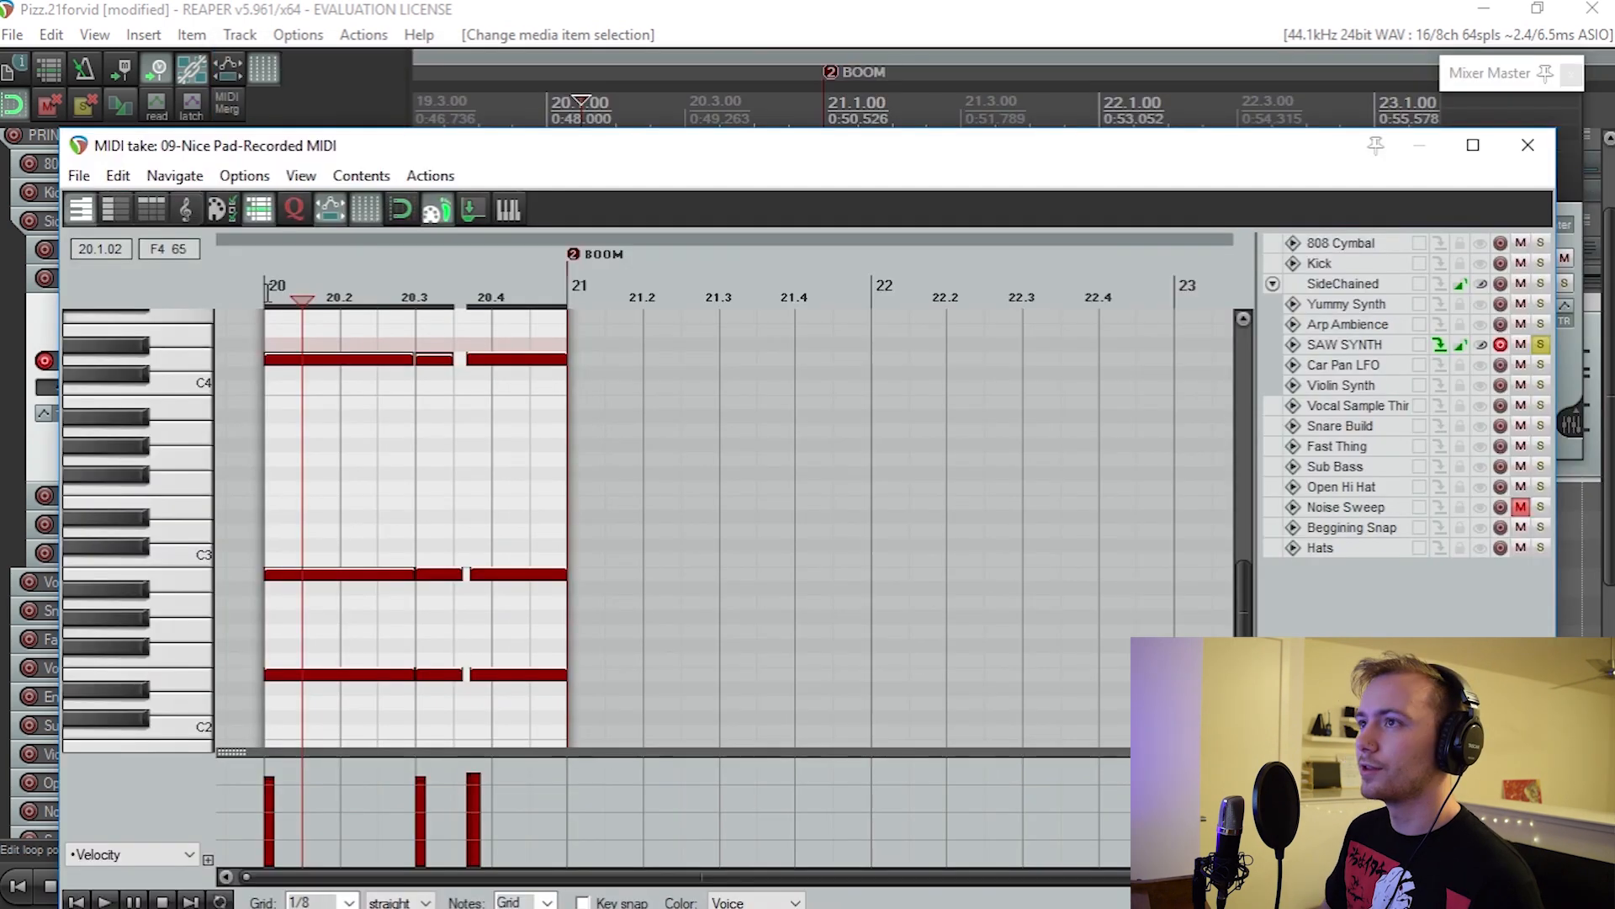
Step: Audition the individual notes of the bar 20 chord in the SAW SYNTH take, working from the low notes to the high ones
scroll(344, 405, "up", 5)
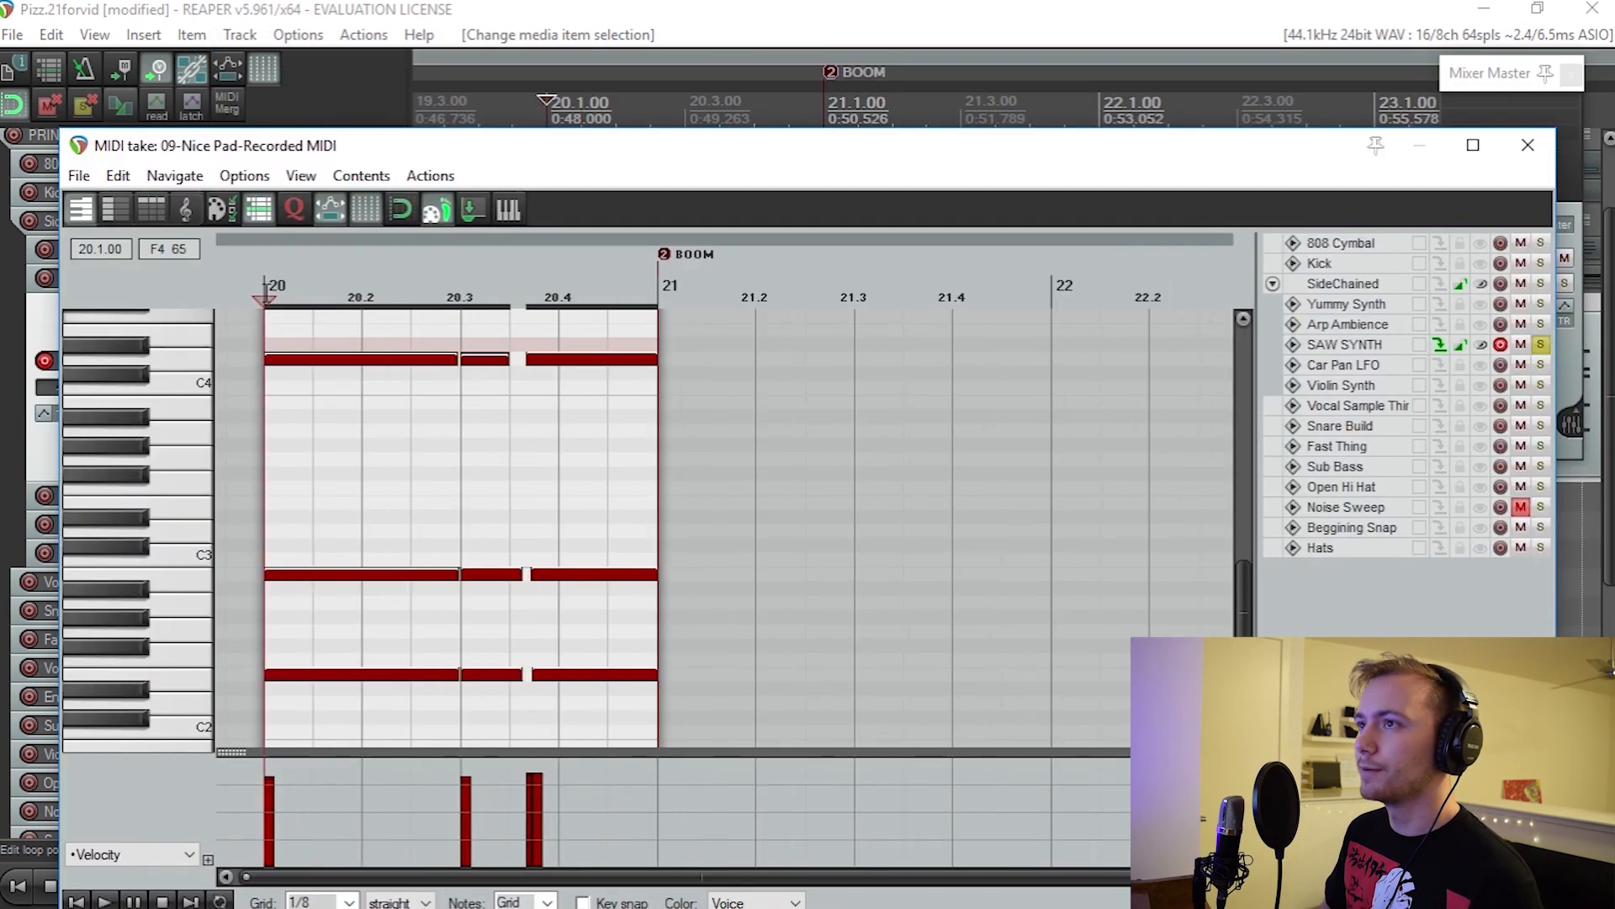
scroll(395, 492, "up", 5)
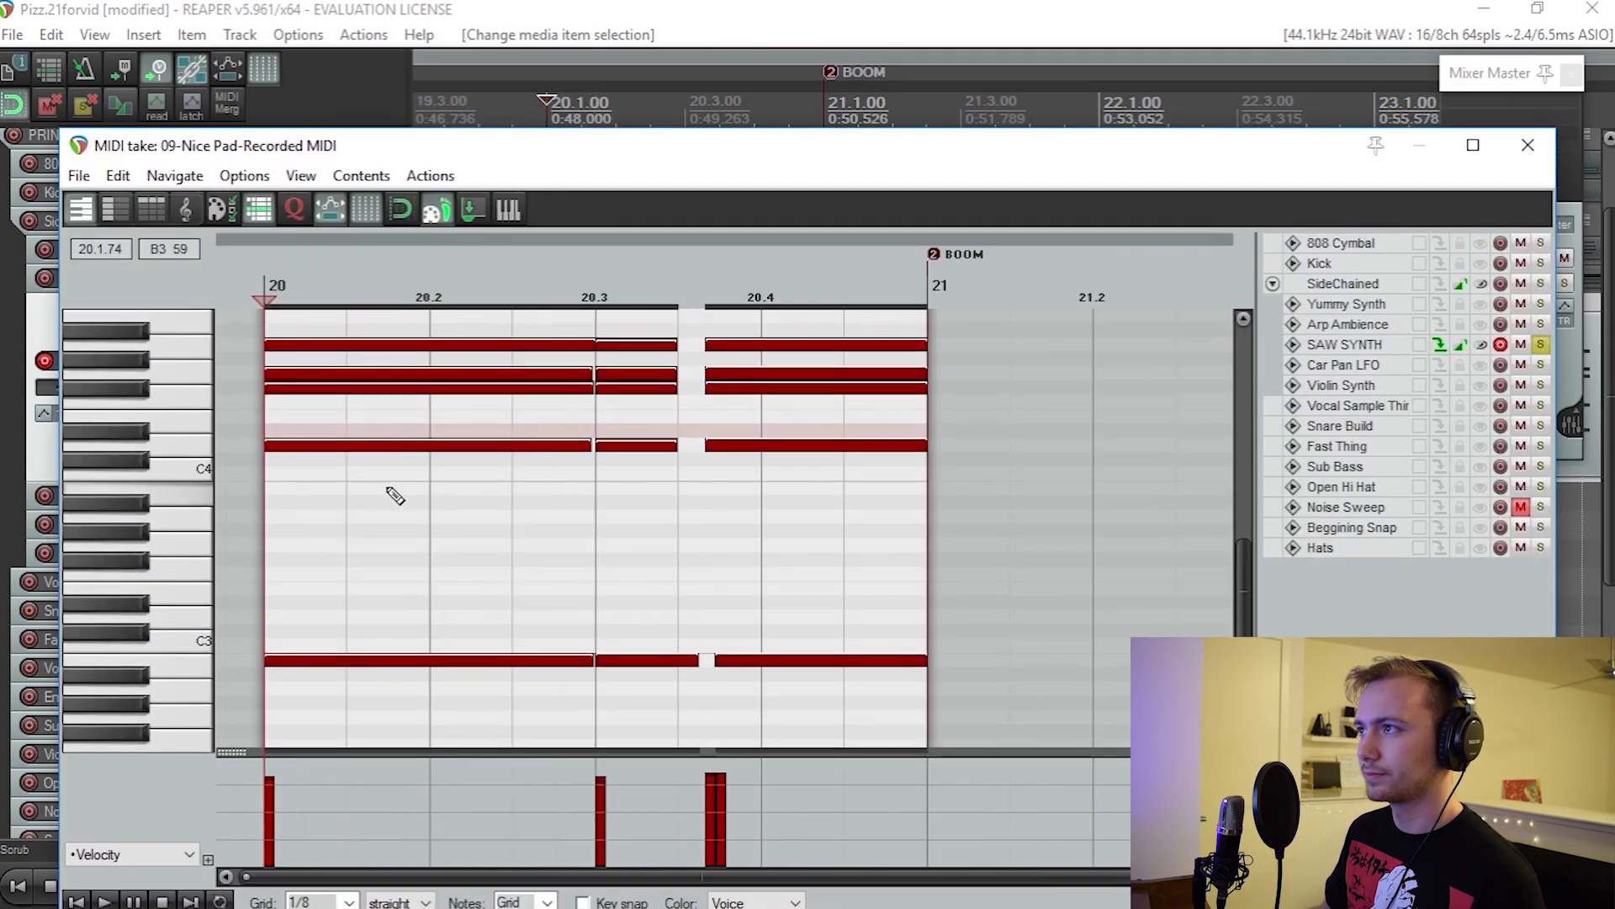
scroll(396, 484, "down", 5)
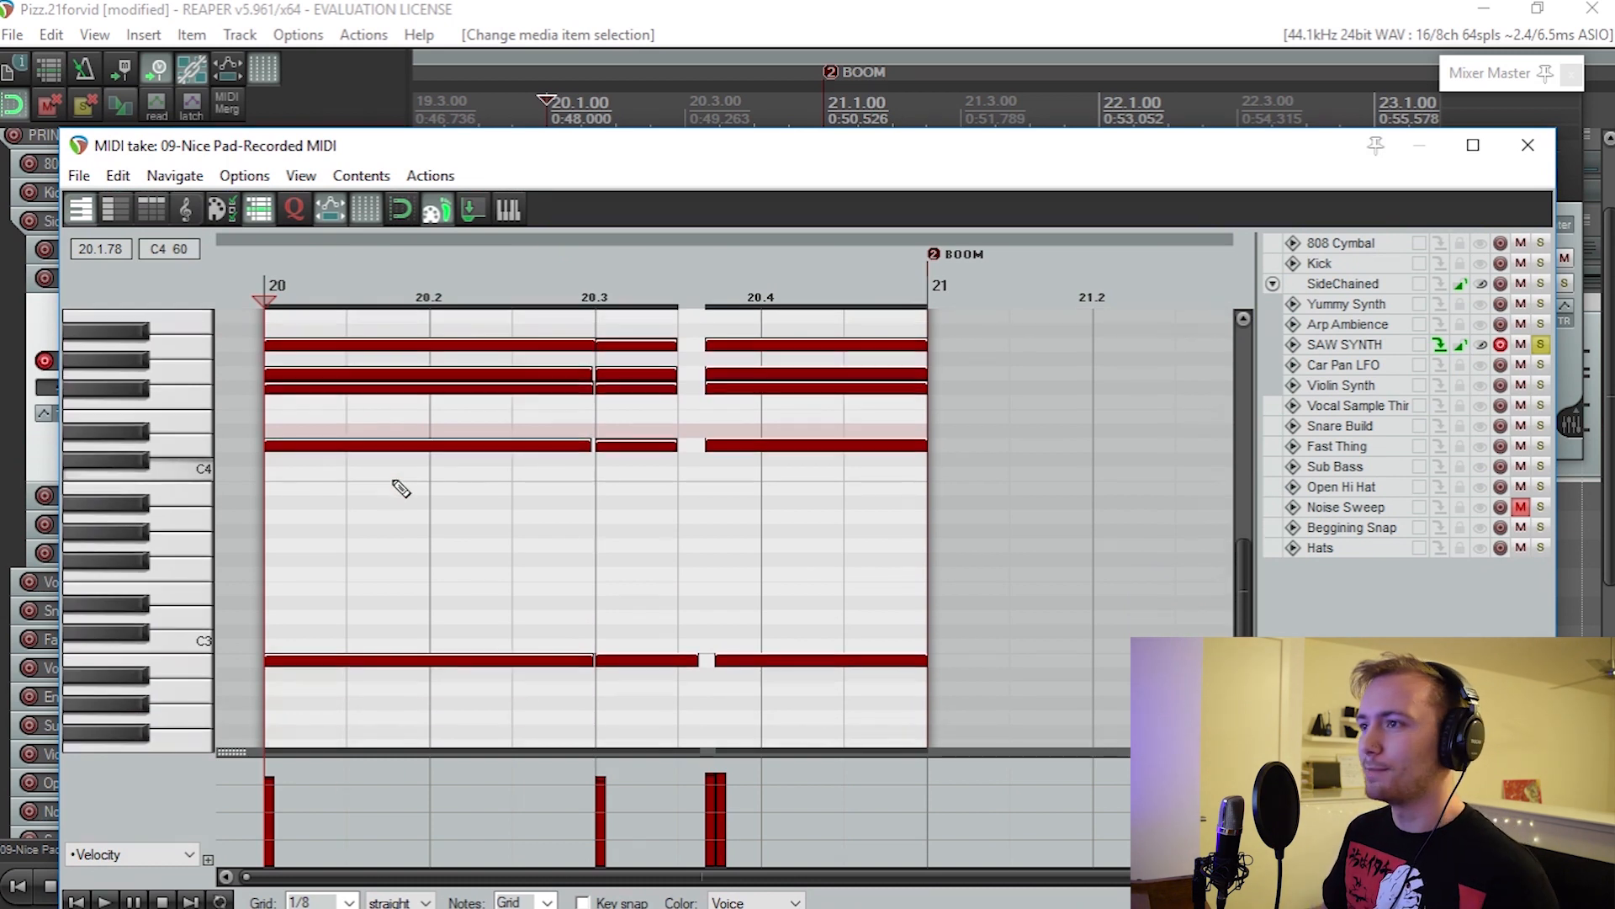
left_click(304, 661)
left_click(310, 561)
left_click(286, 345)
scroll(290, 361, "up", 2)
left_click(287, 374)
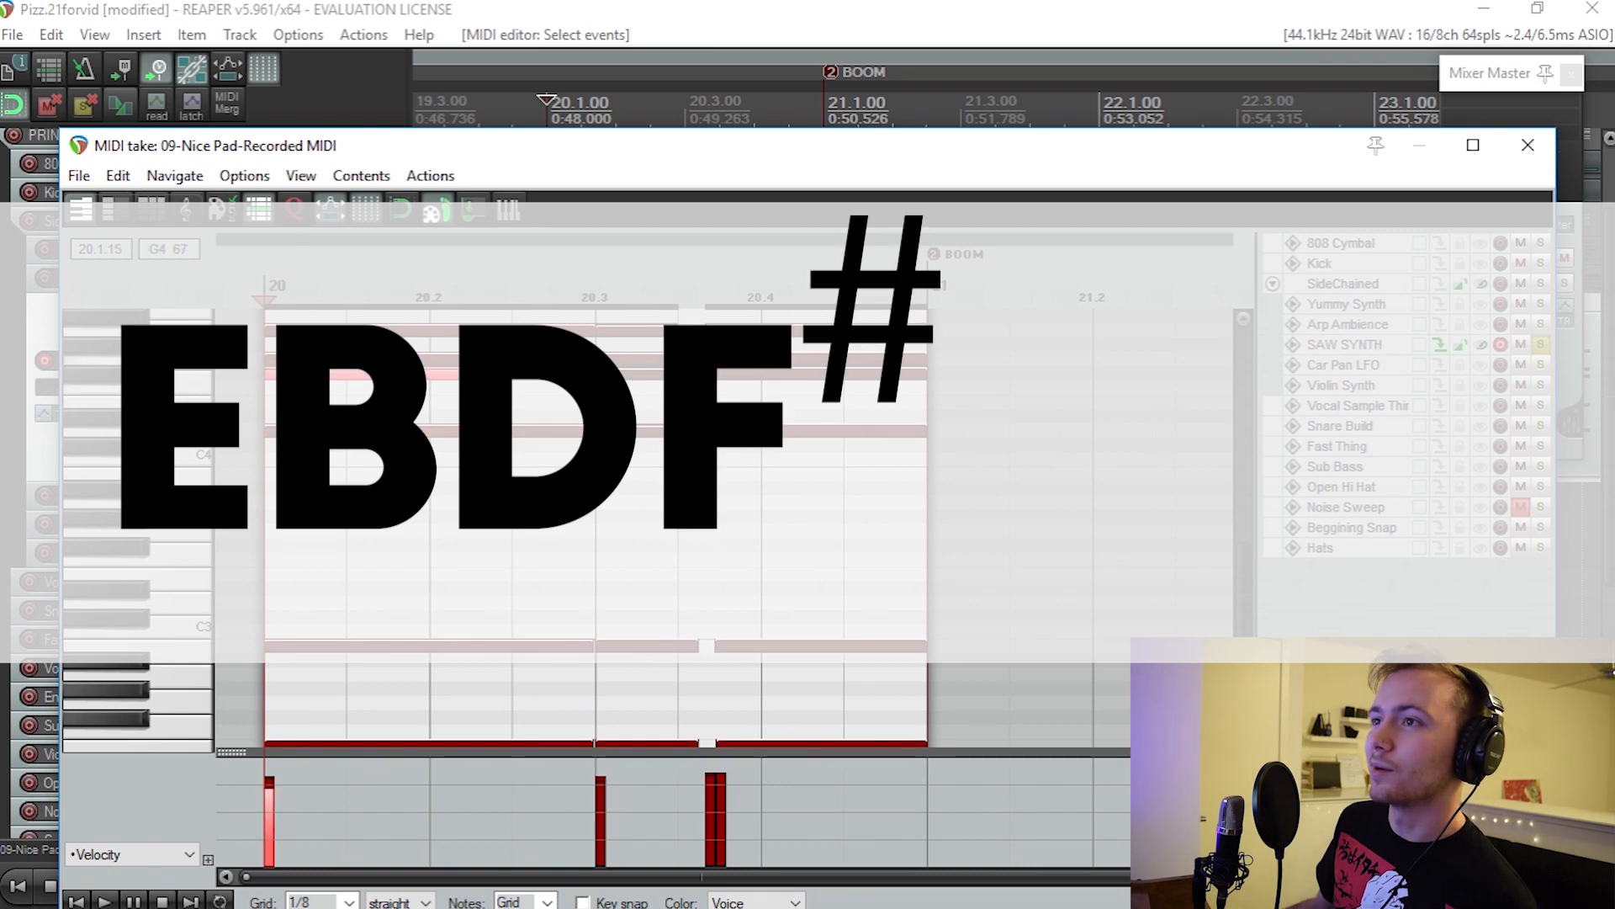
left_click(289, 360)
left_click(295, 331)
scroll(290, 344, "up", 4)
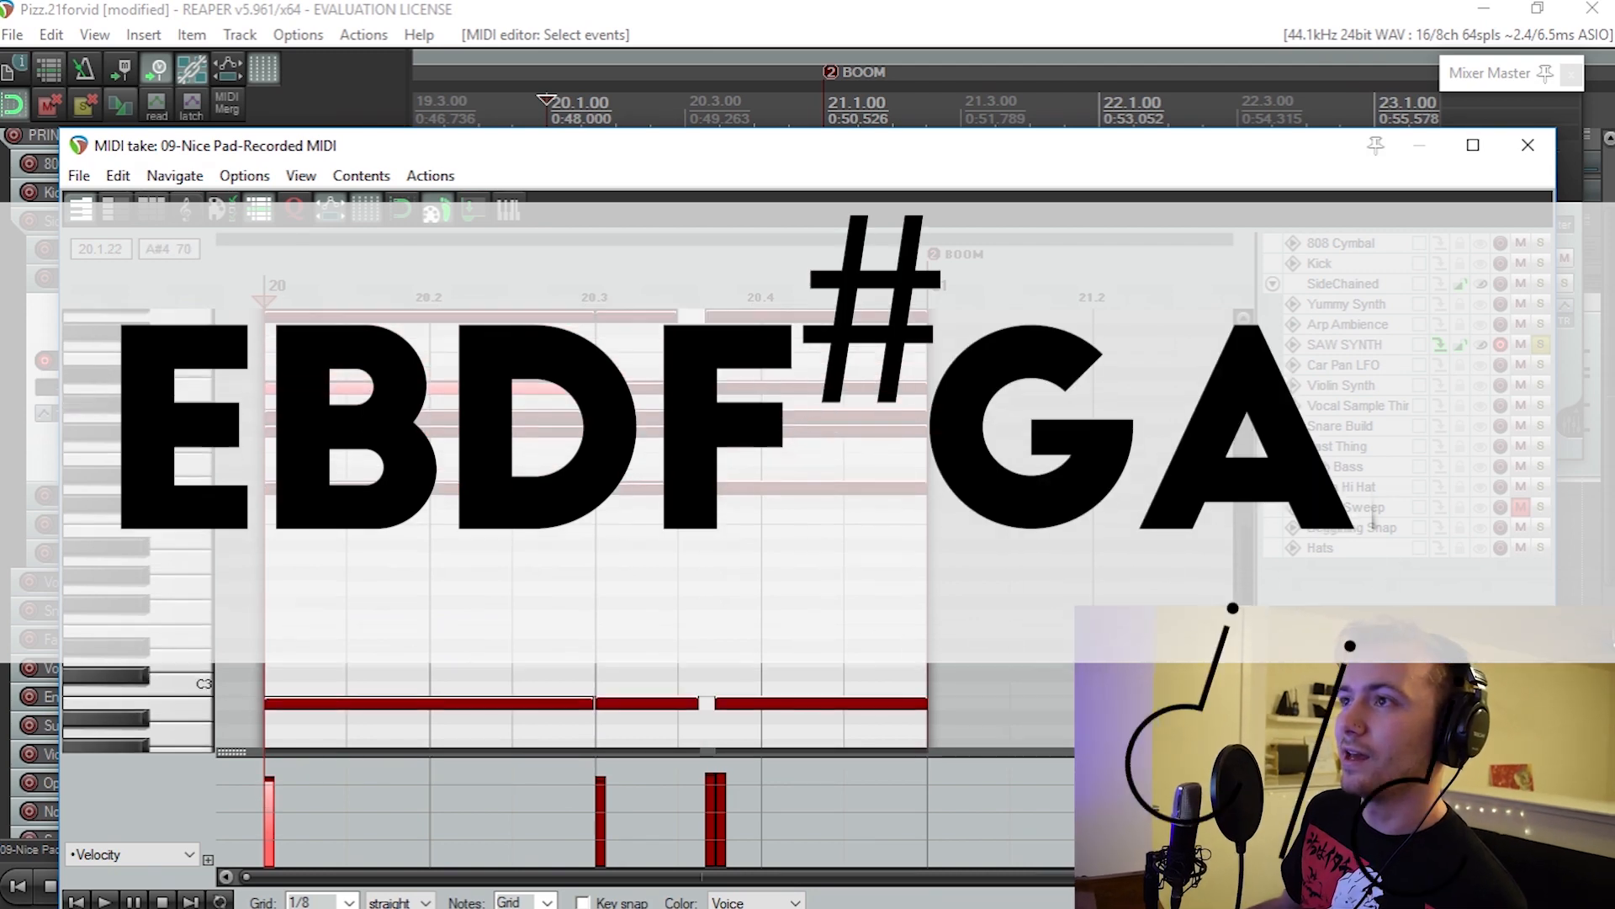
left_click(286, 373)
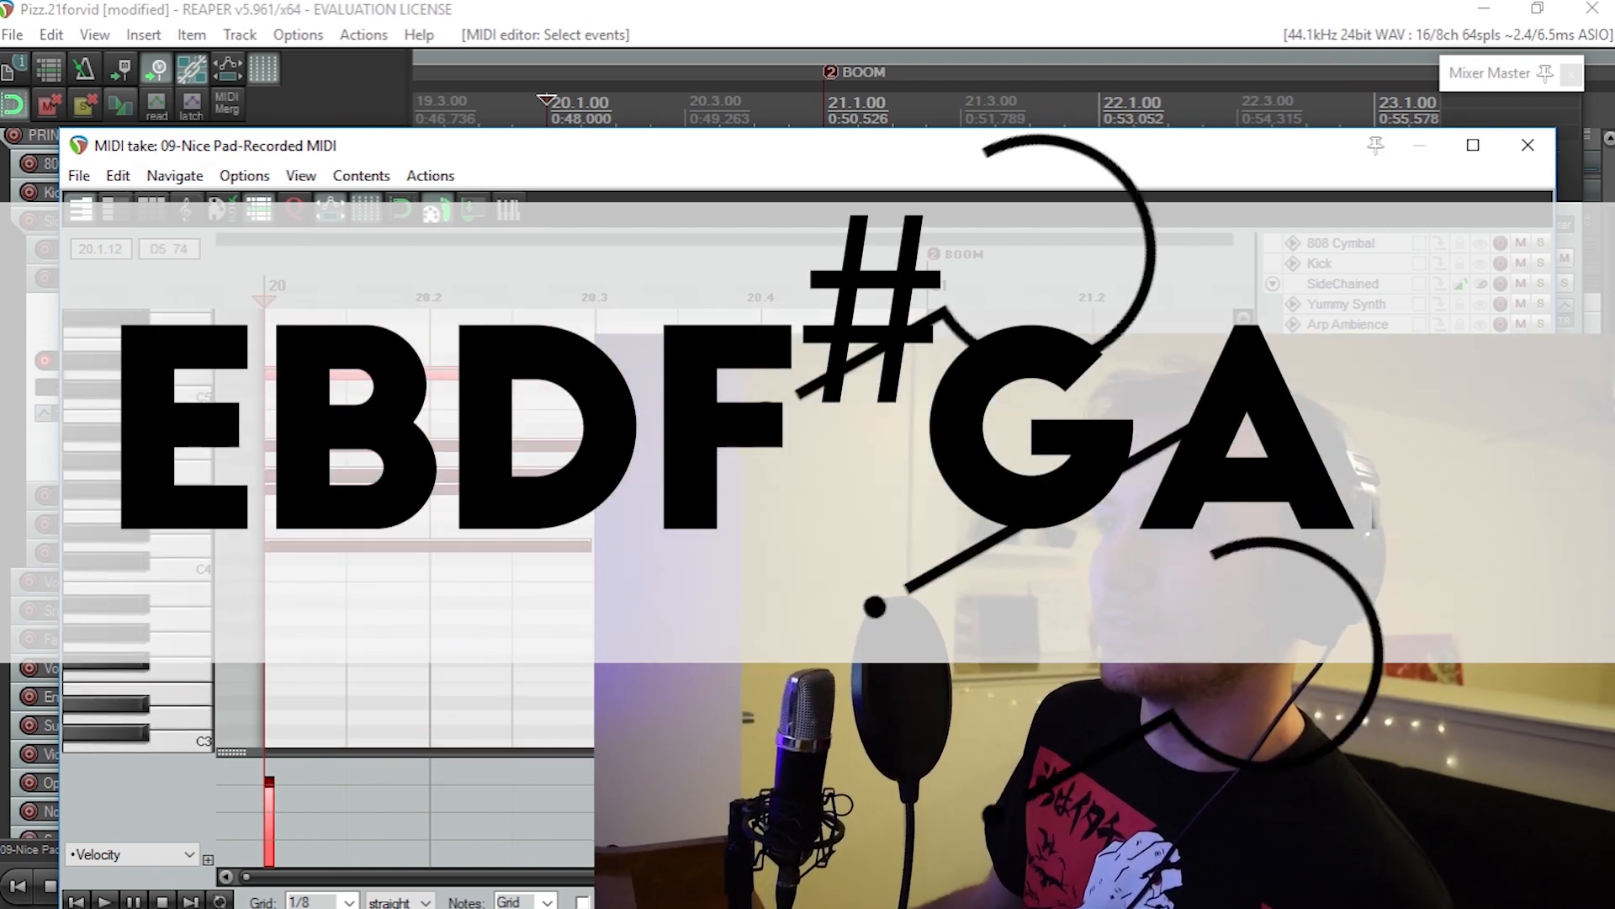
scroll(290, 381, "down", 4)
scroll(292, 383, "up", 2)
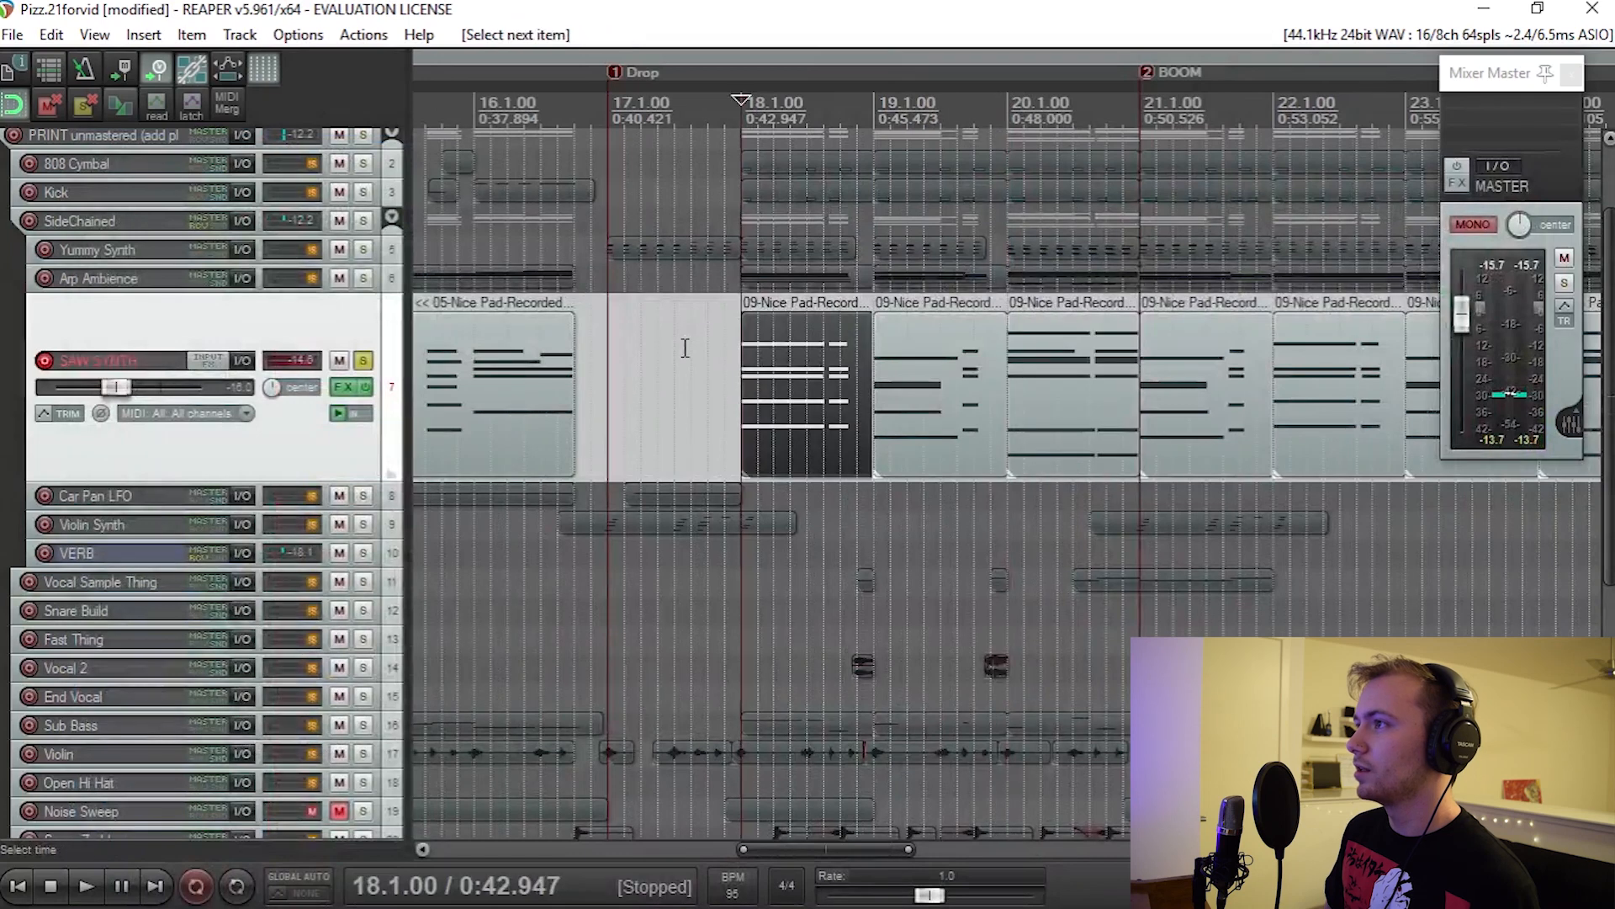
Step: Play the soloed SAW SYNTH chord progression from bar 18
key("space")
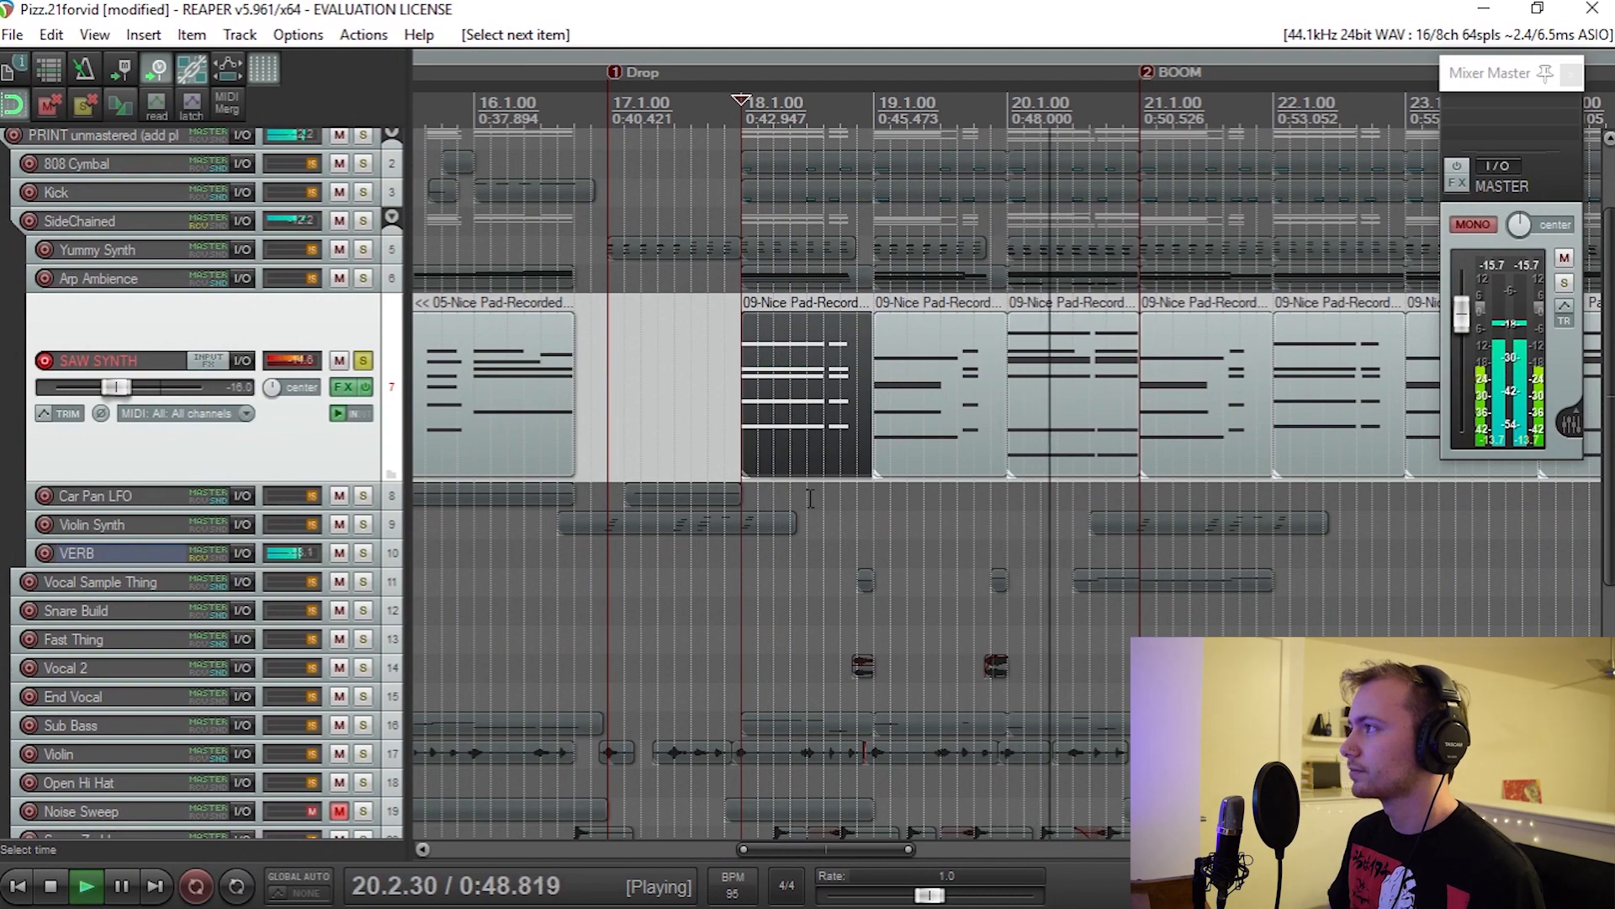
key("space")
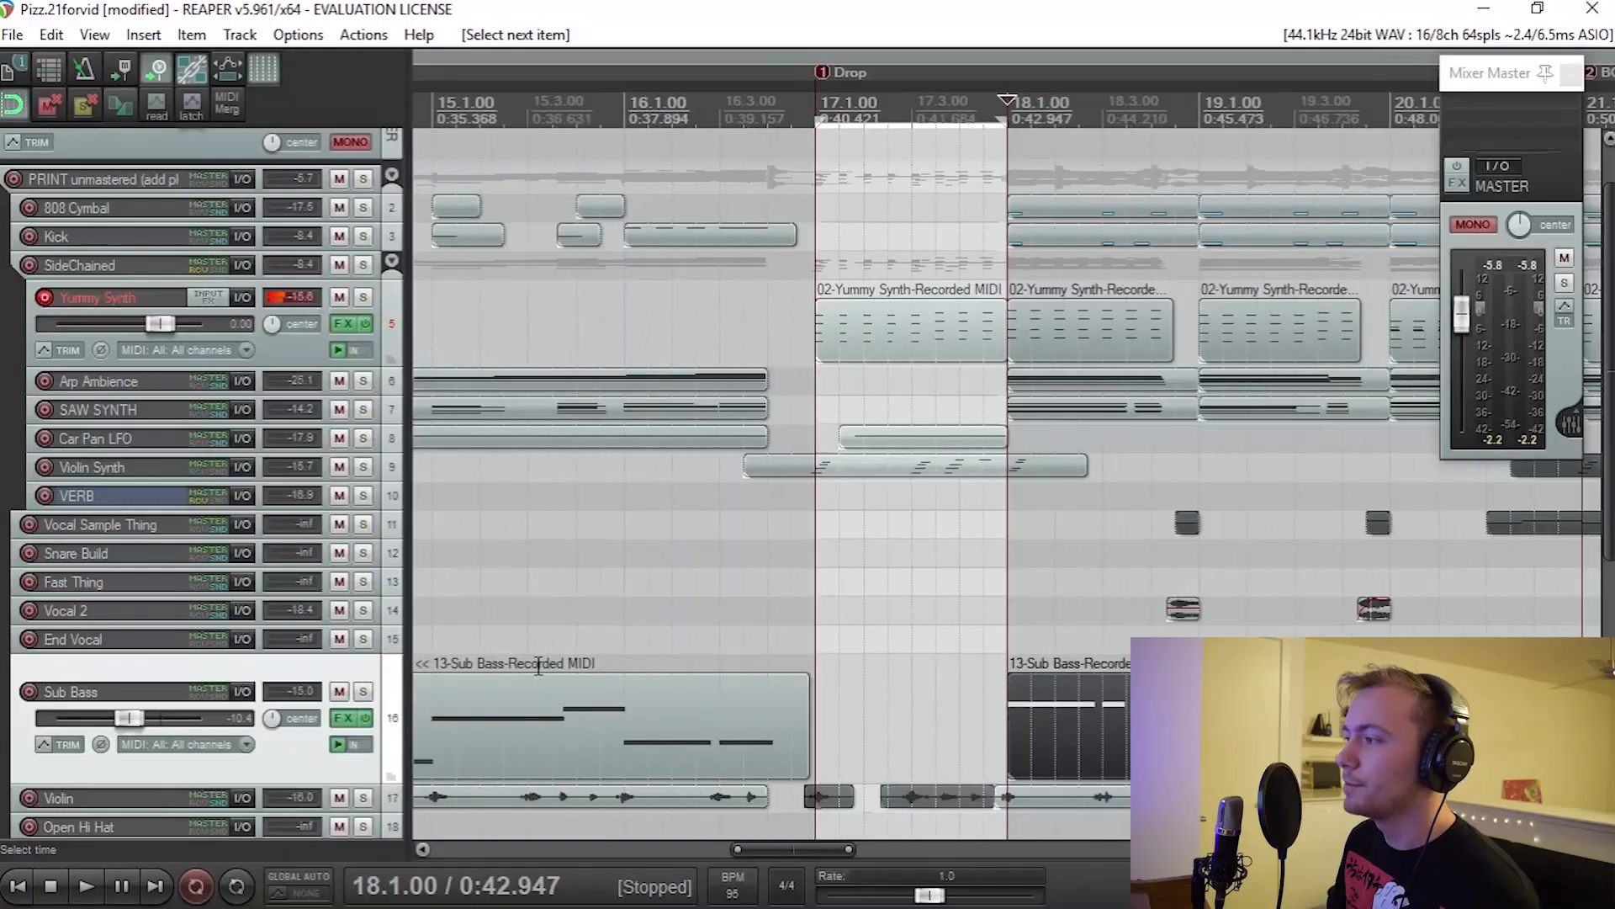
Step: Solo the Sub Bass track and play its part from bar 18
scroll(829, 637, "up", 3)
scroll(863, 623, "down", 1)
scroll(876, 626, "right", 2)
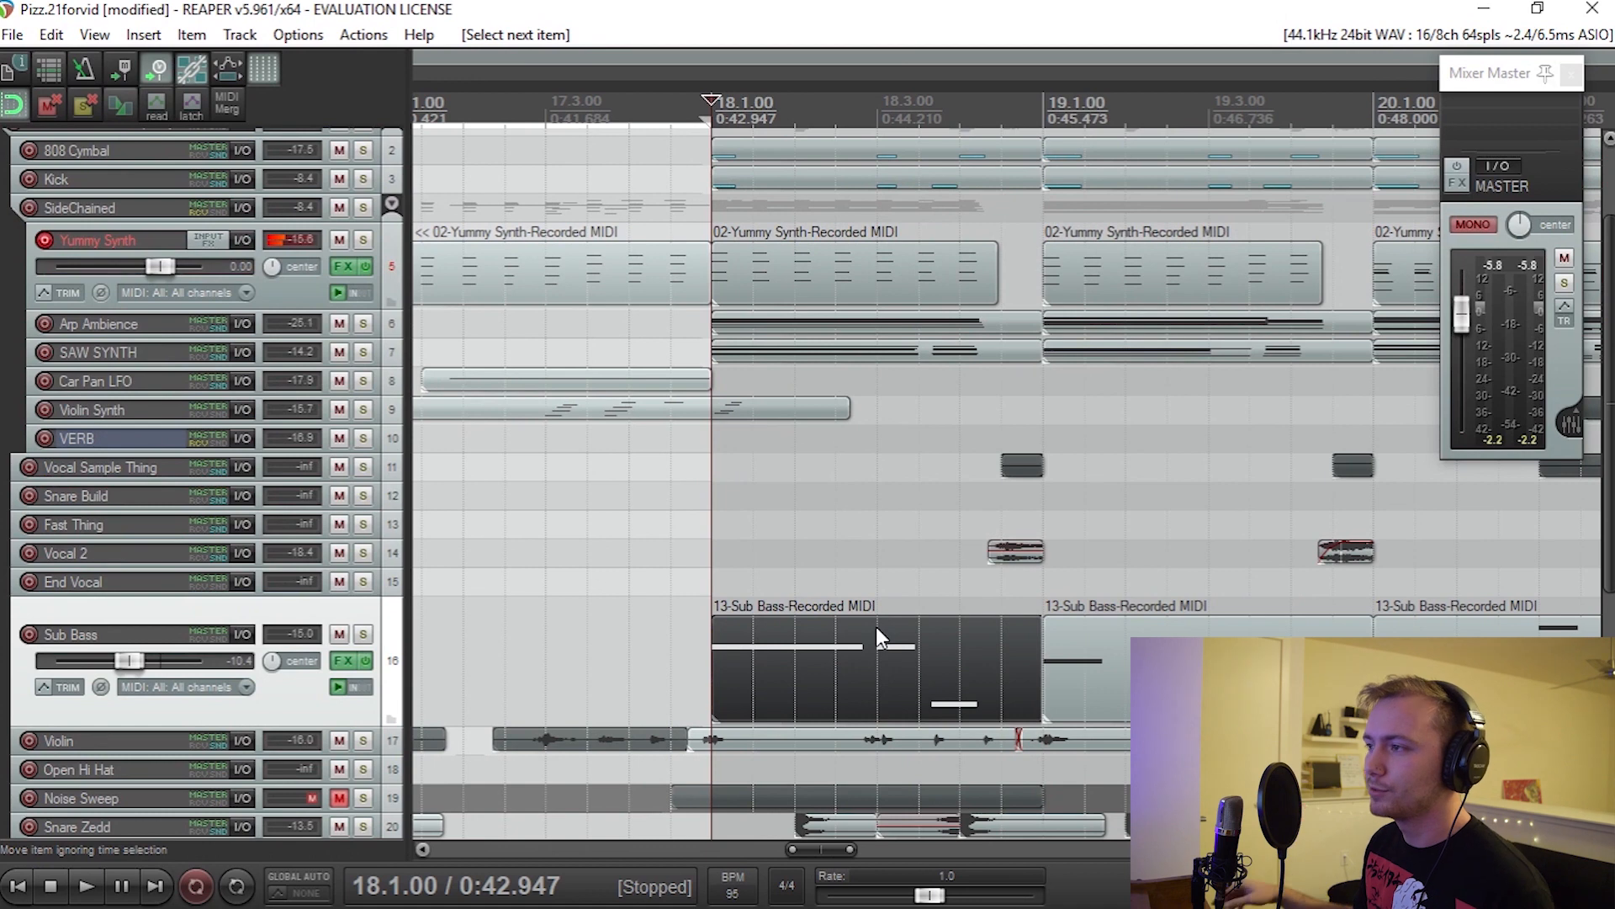
key("shift+s")
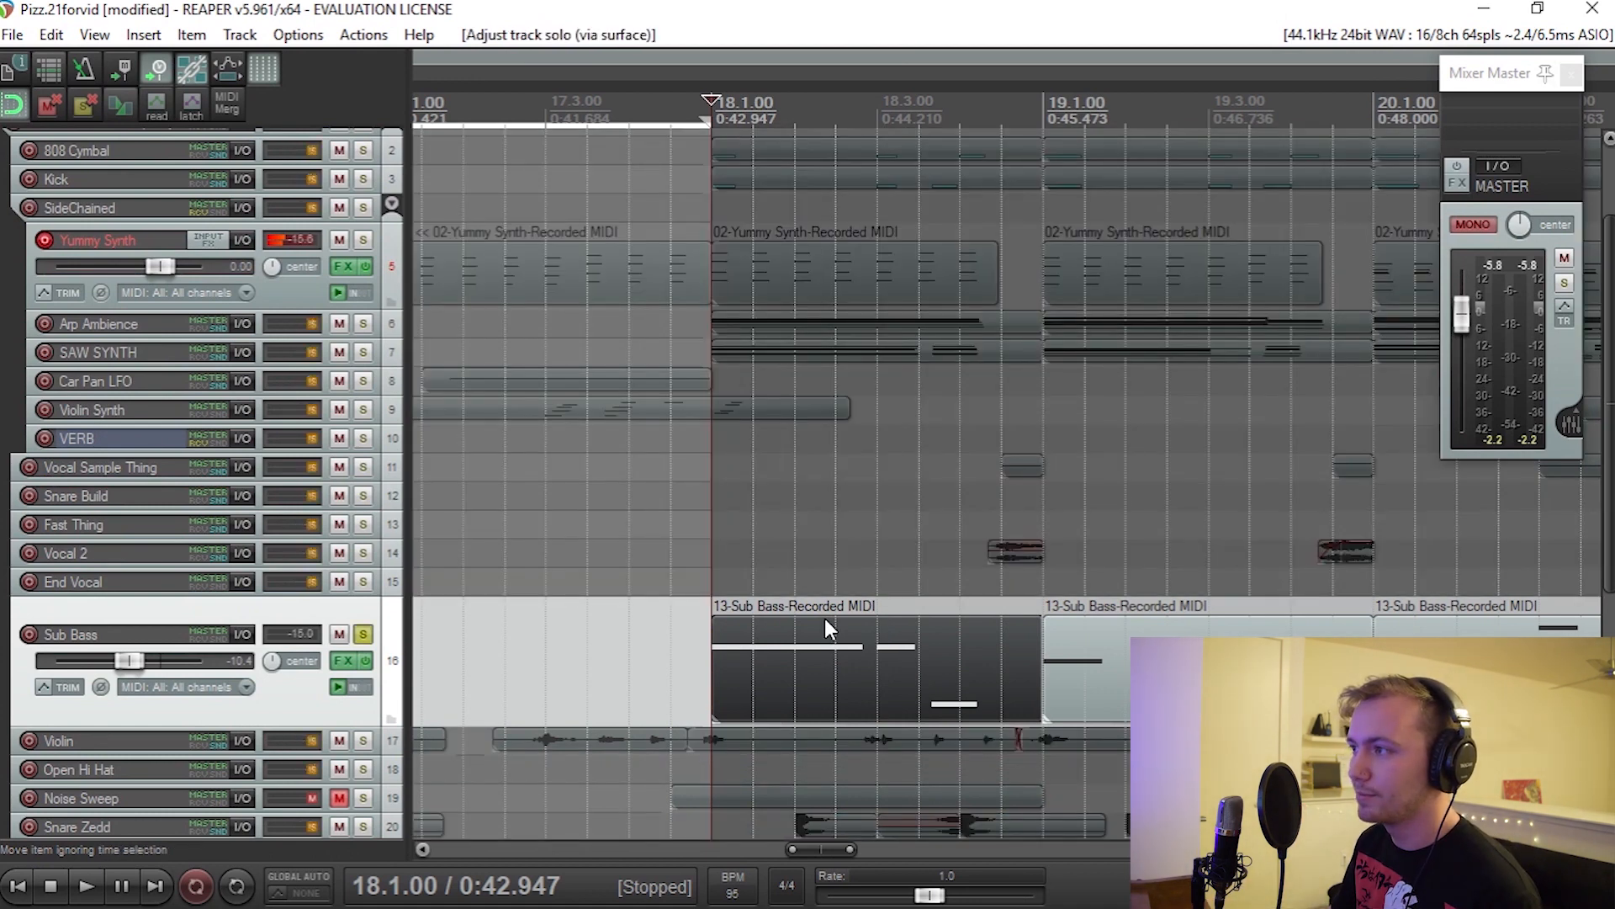
key("space")
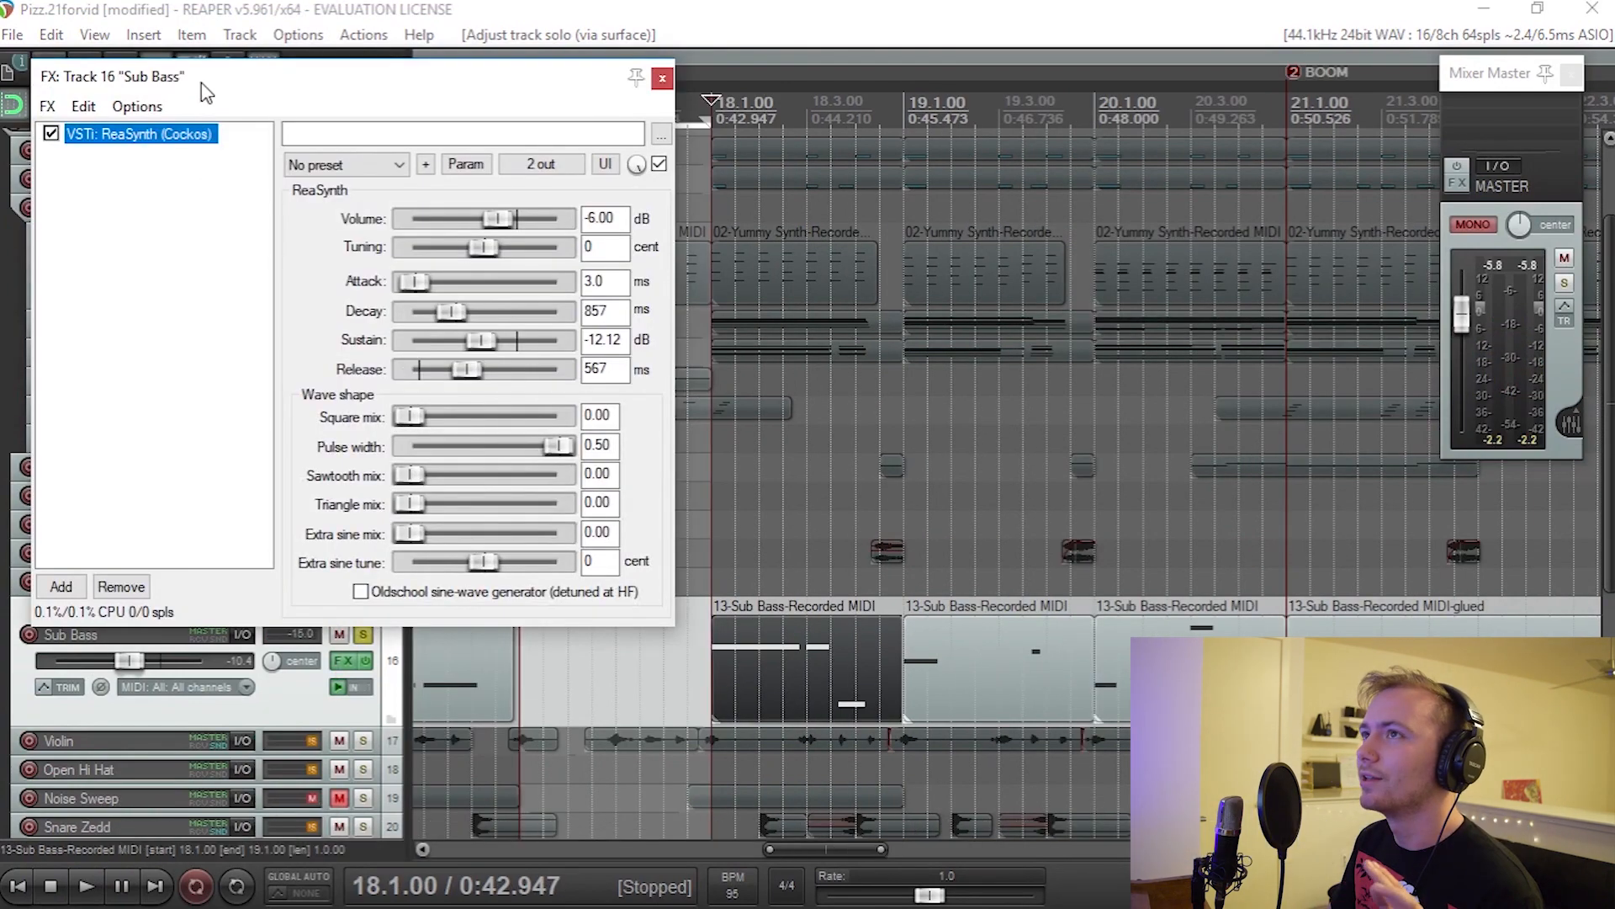
Step: Reposition the Sub Bass effects window, reset the ReaSynth sustain to +0.00 dB and sweep the attack, ending at 2.9 ms
left_click_drag(202, 91, 601, 164)
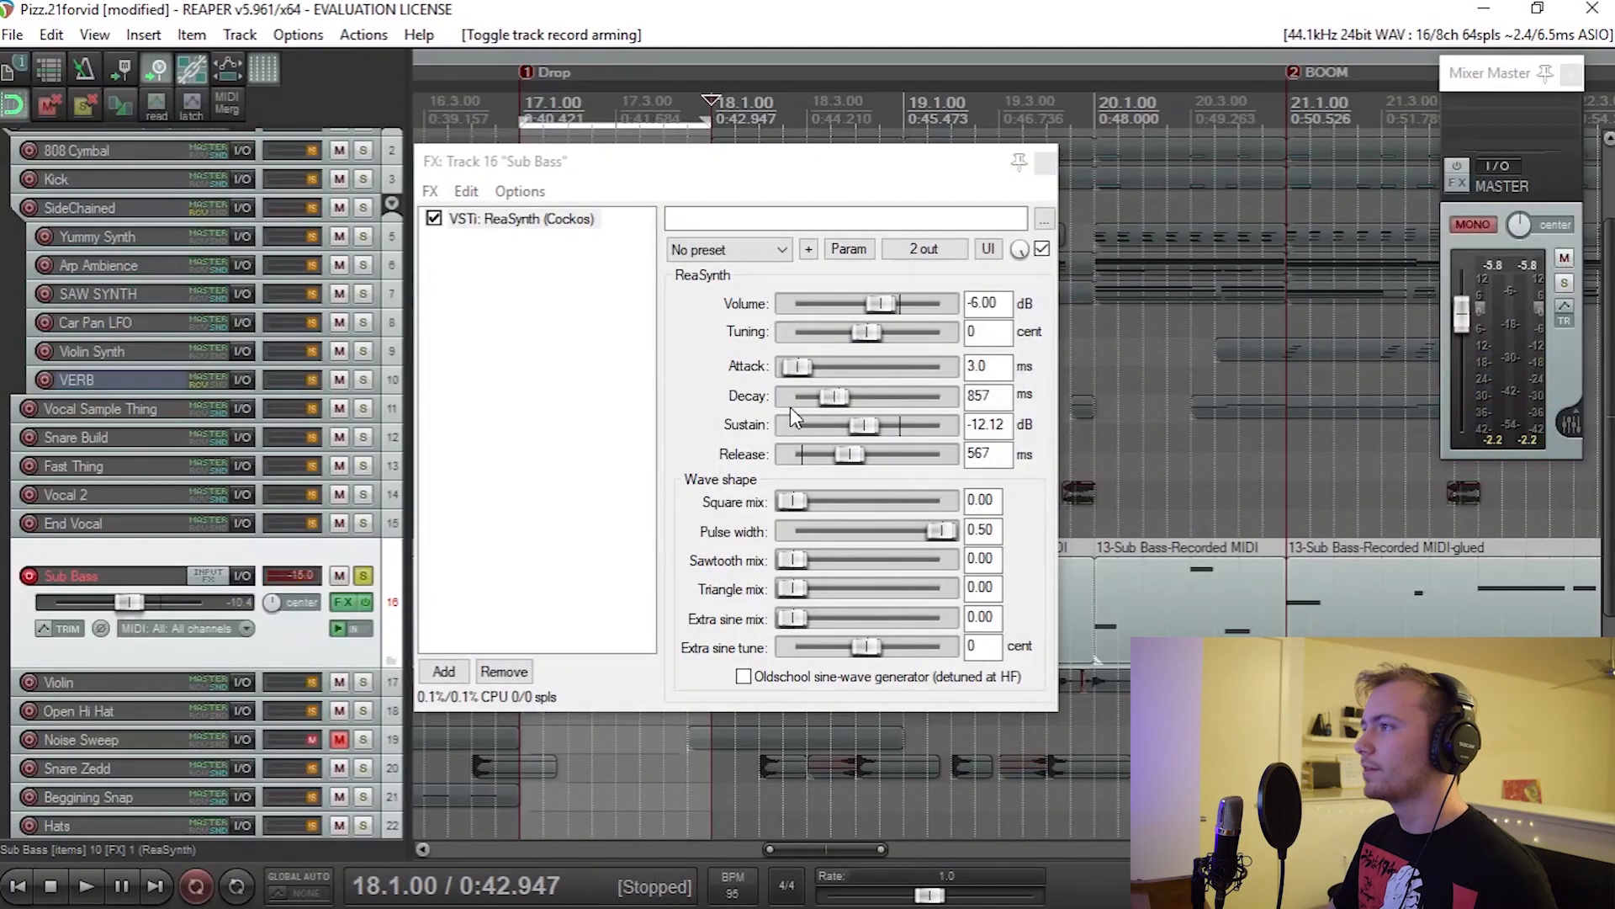
double_click(864, 428)
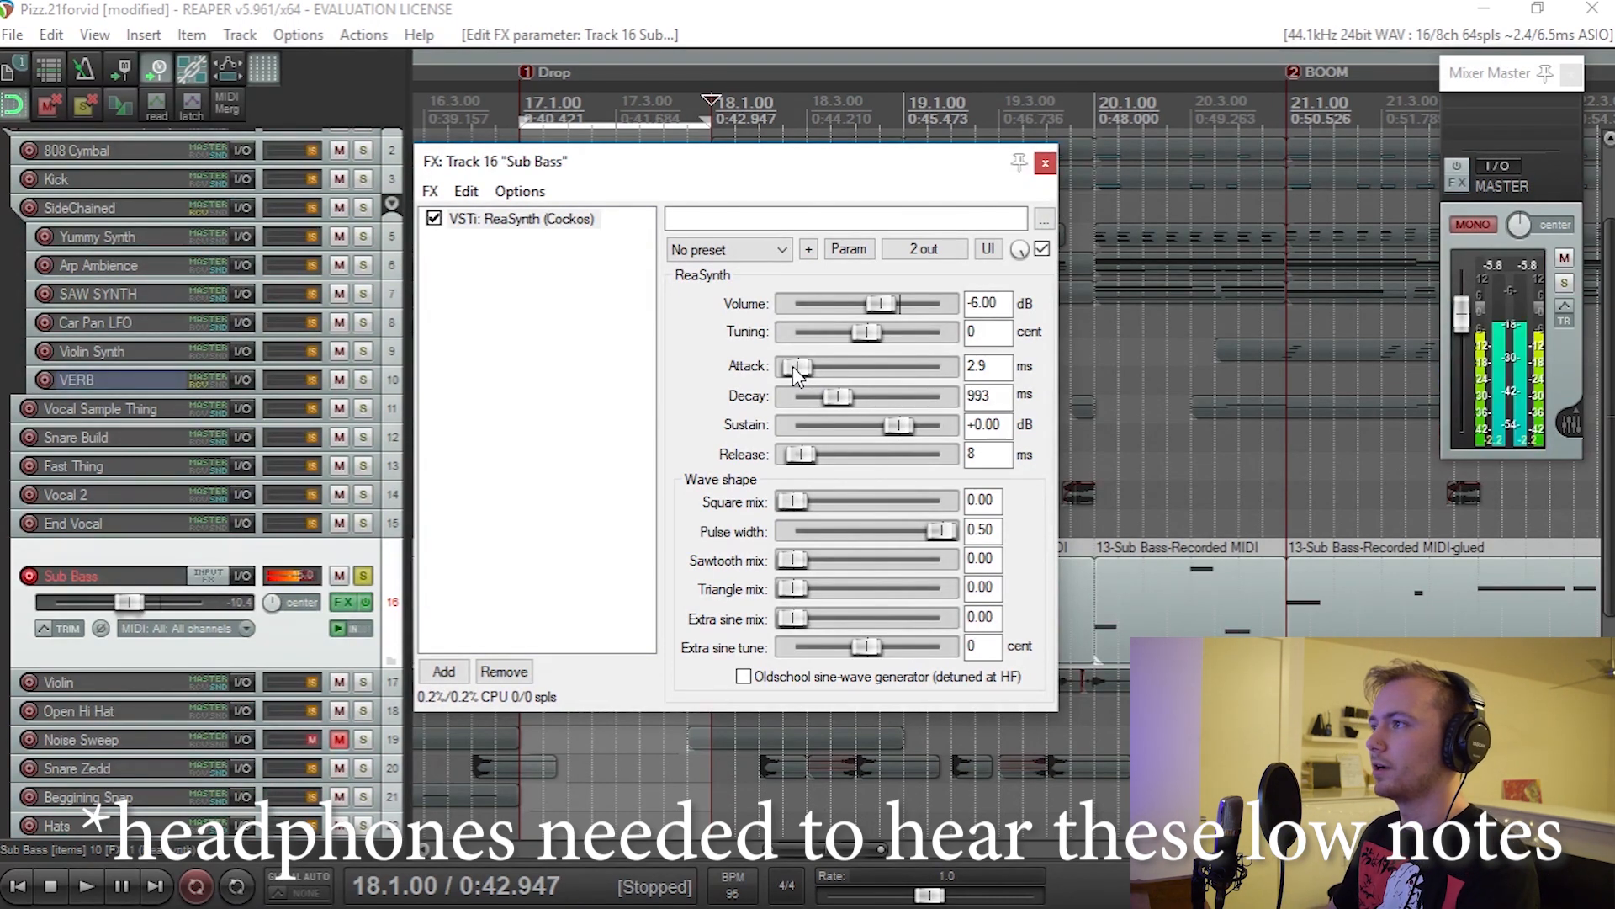
left_click_drag(793, 367, 829, 367)
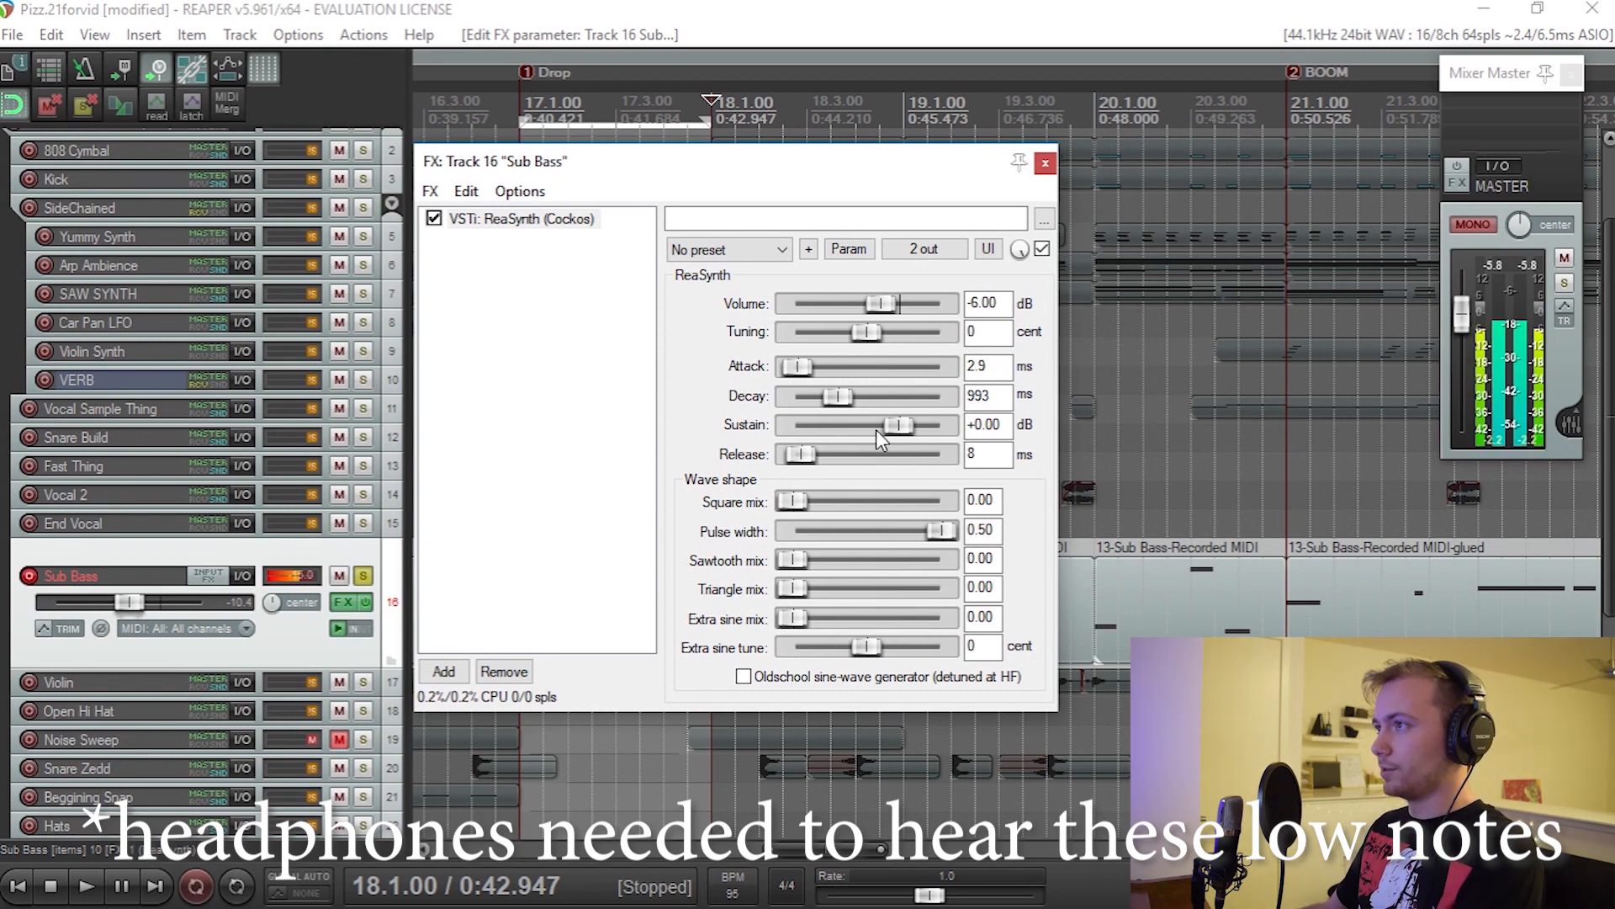
Step: Lower the ReaSynth sustain to -inf dB and set the decay to 625 ms
left_click_drag(899, 427, 502, 367)
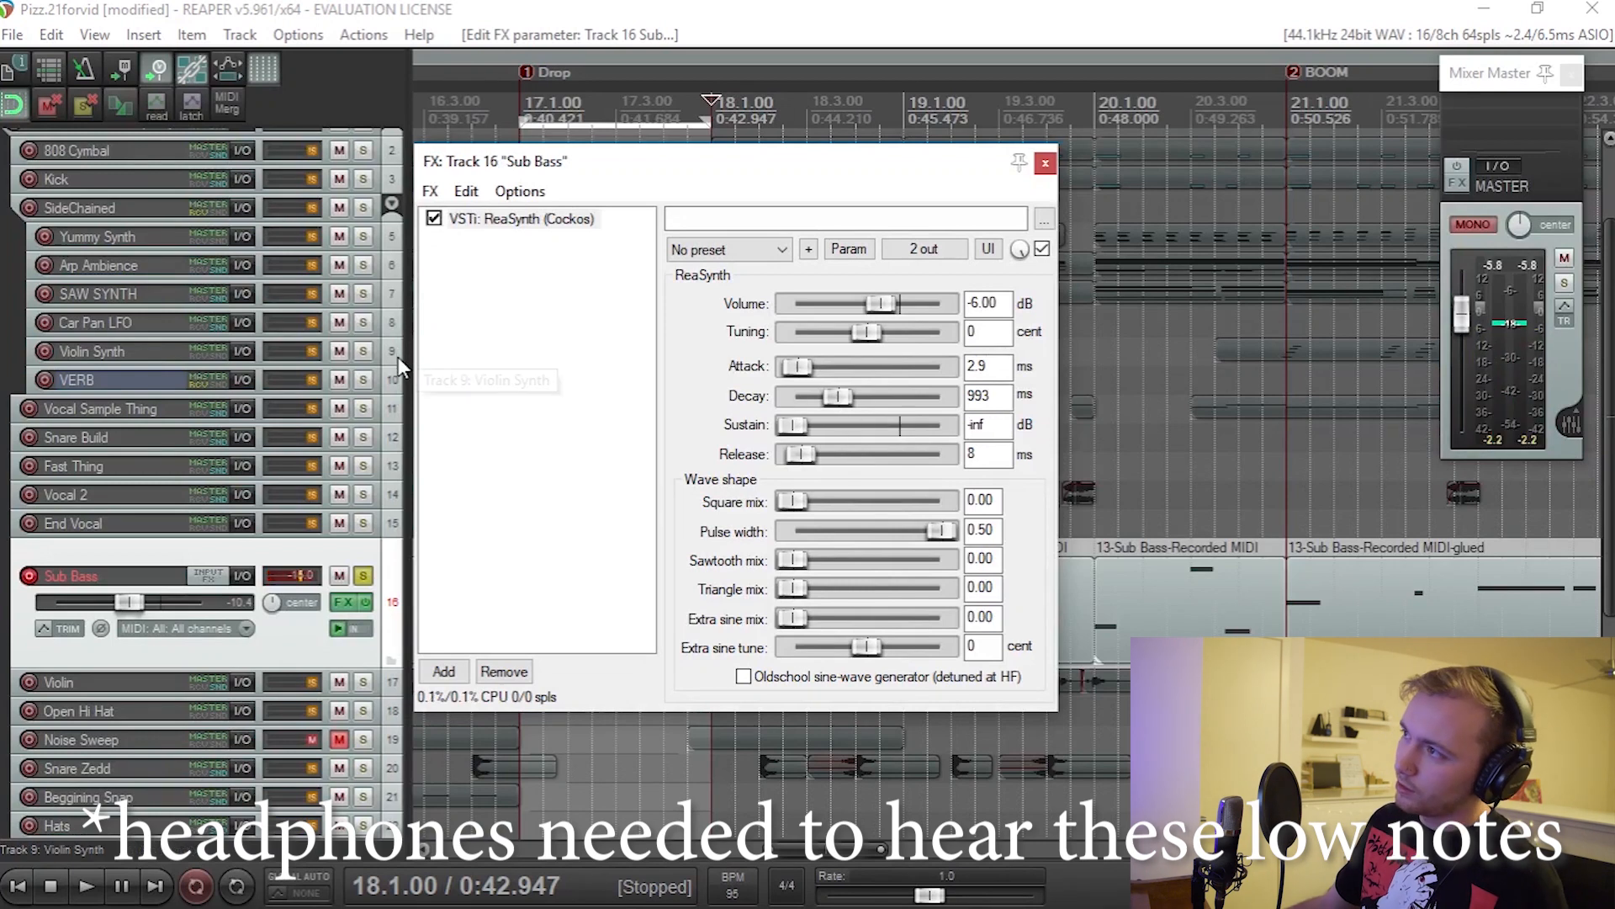
left_click_drag(833, 395, 824, 397)
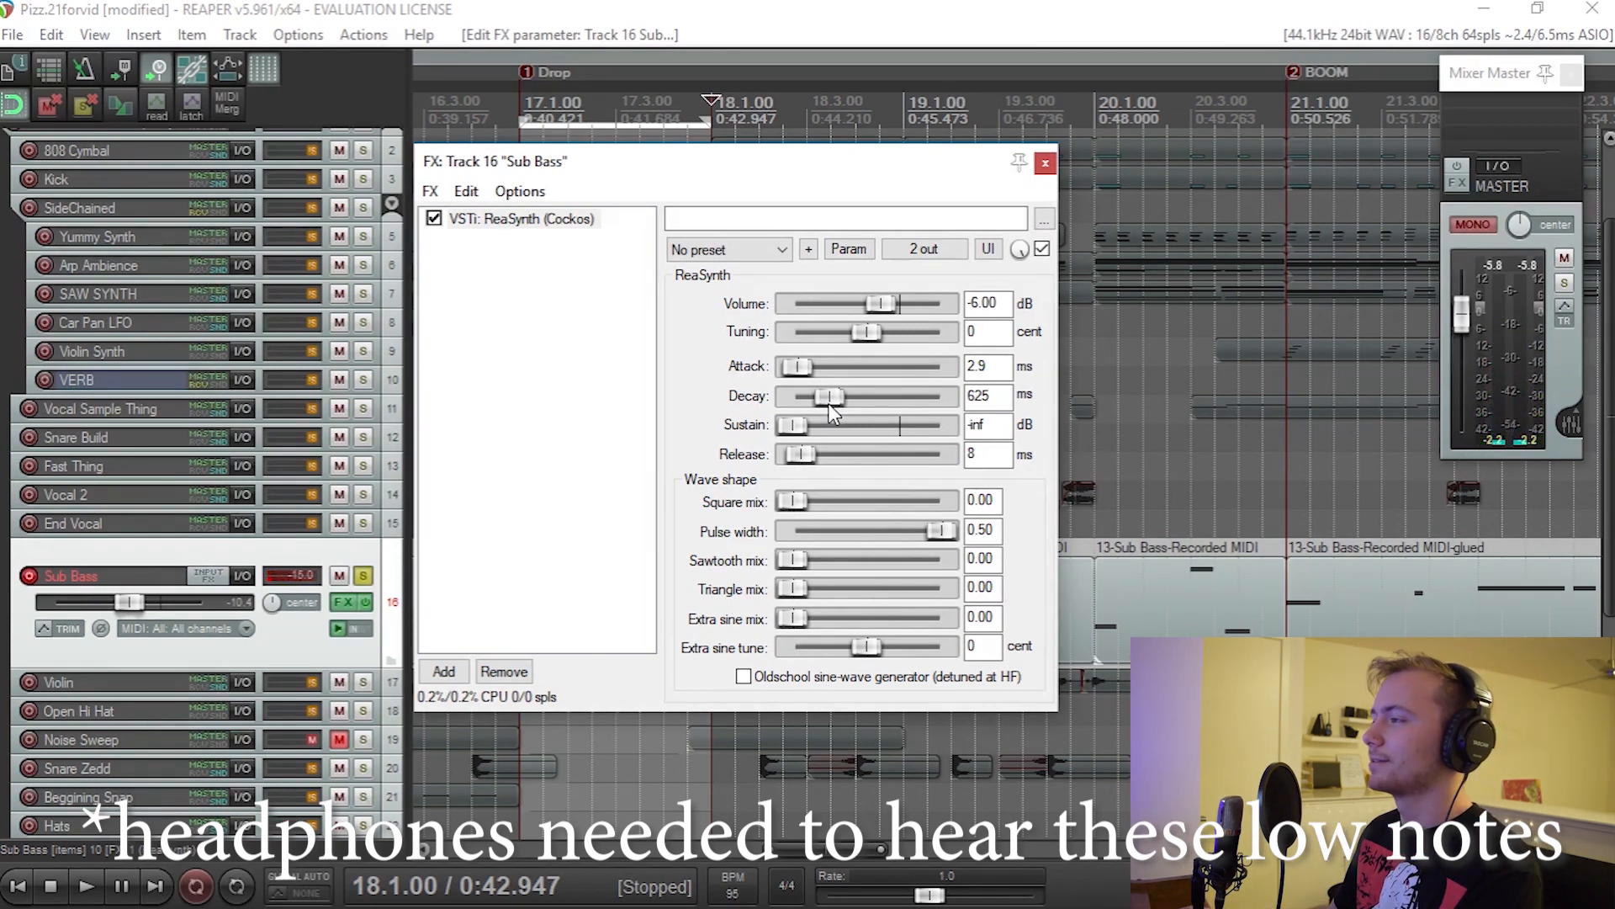
left_click_drag(828, 402, 813, 397)
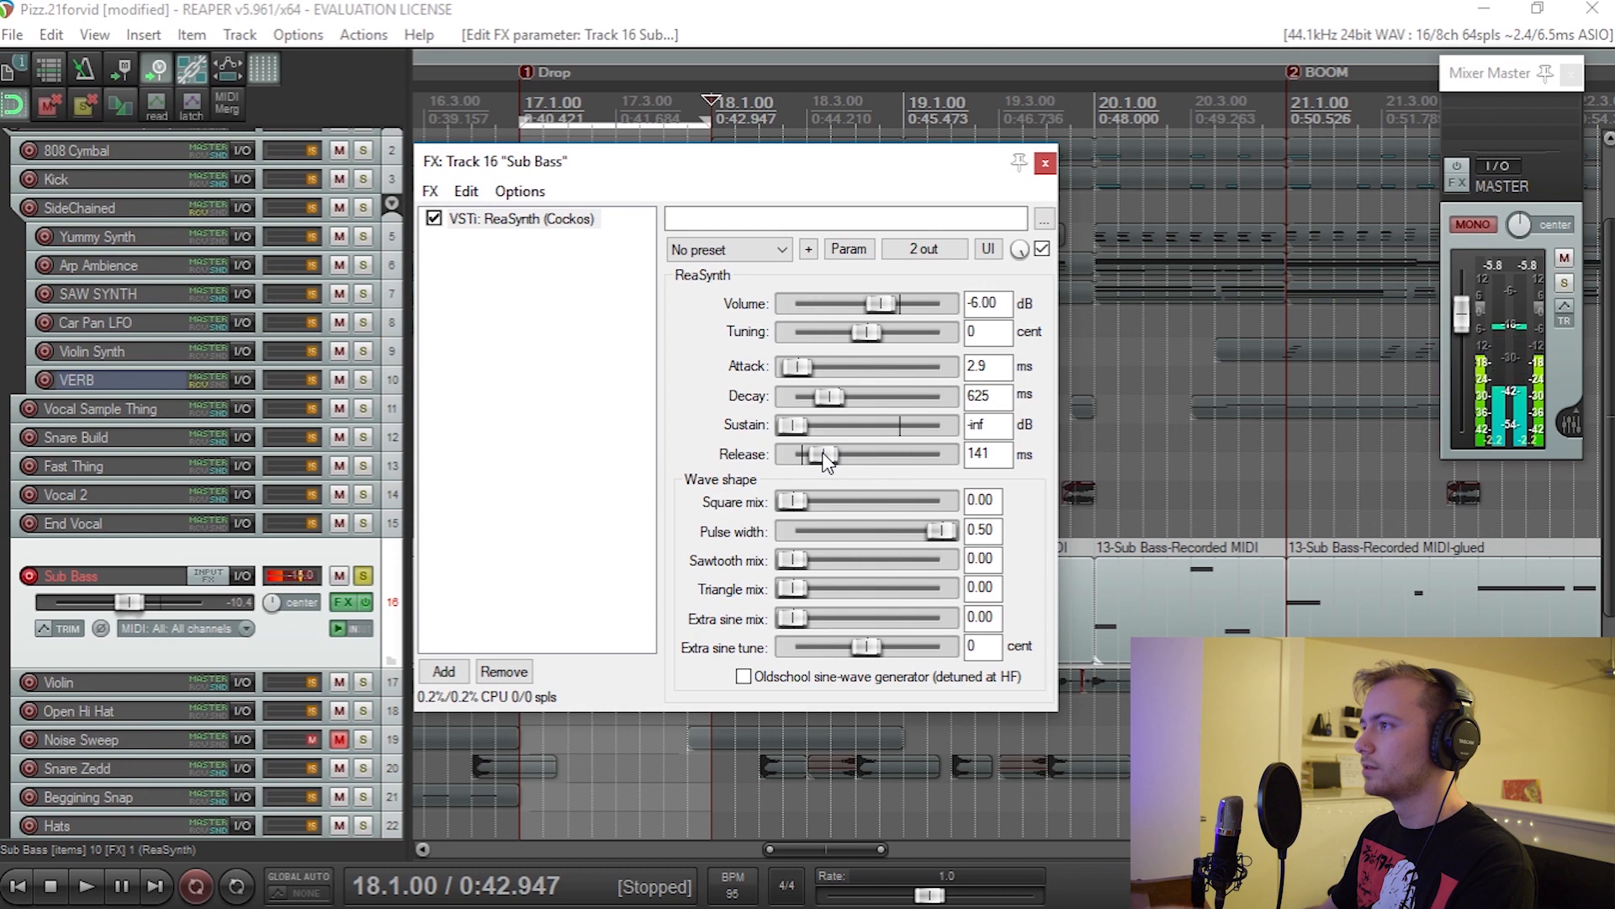
Step: Try ReaSynth release times of 650 ms and 0 ms, and settle on 789 ms
left_click_drag(823, 455, 852, 460)
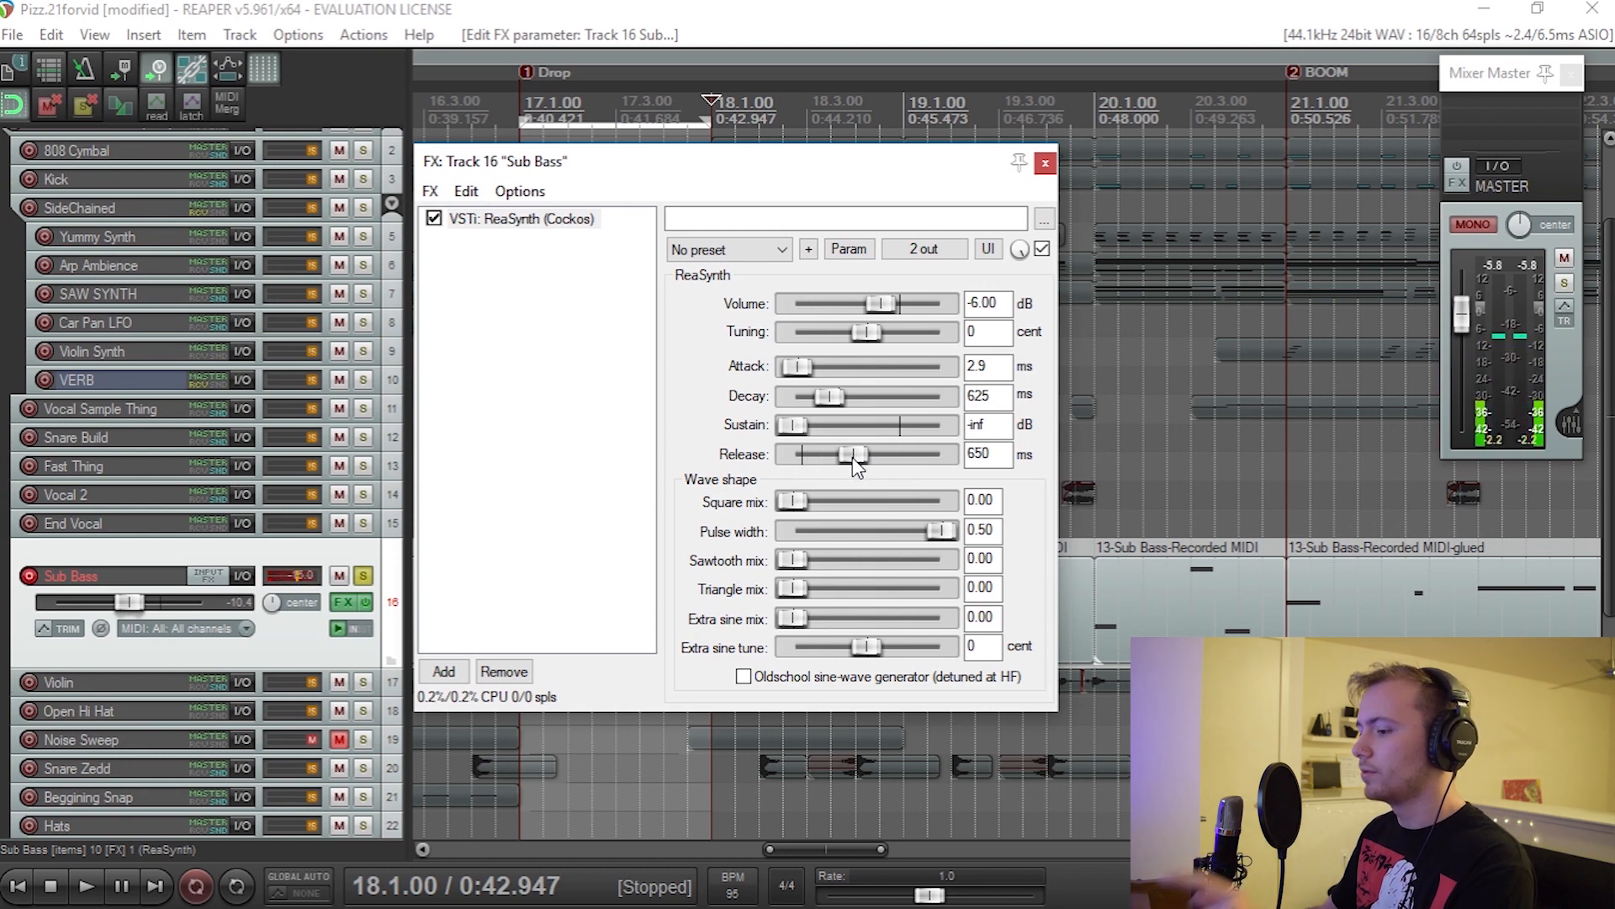
left_click_drag(851, 457, 776, 442)
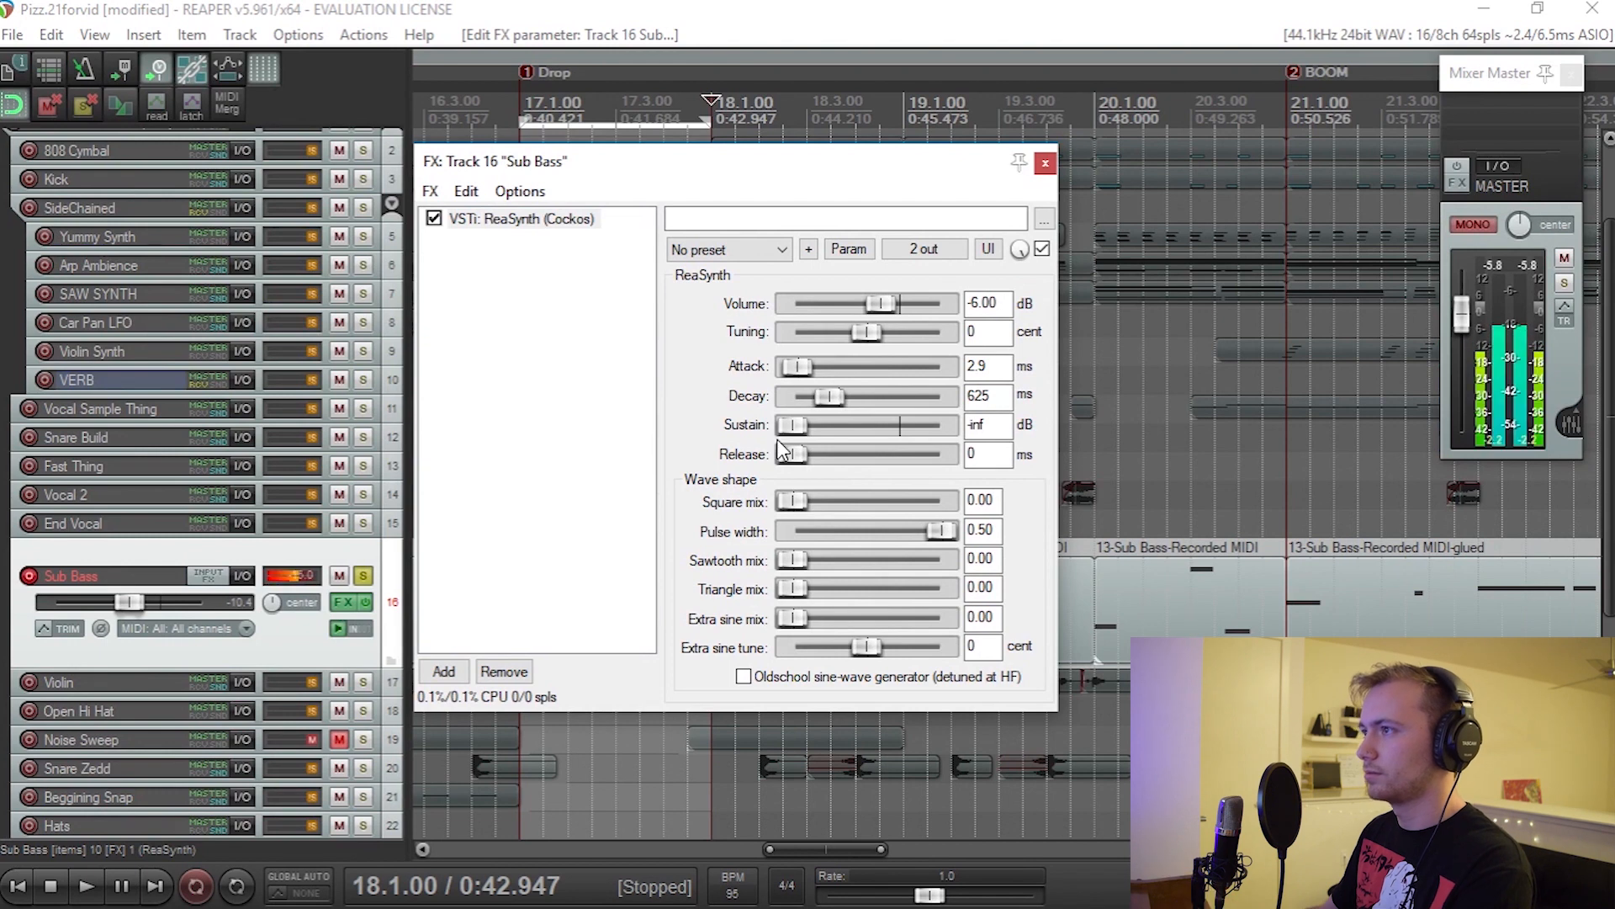
left_click_drag(791, 455, 856, 467)
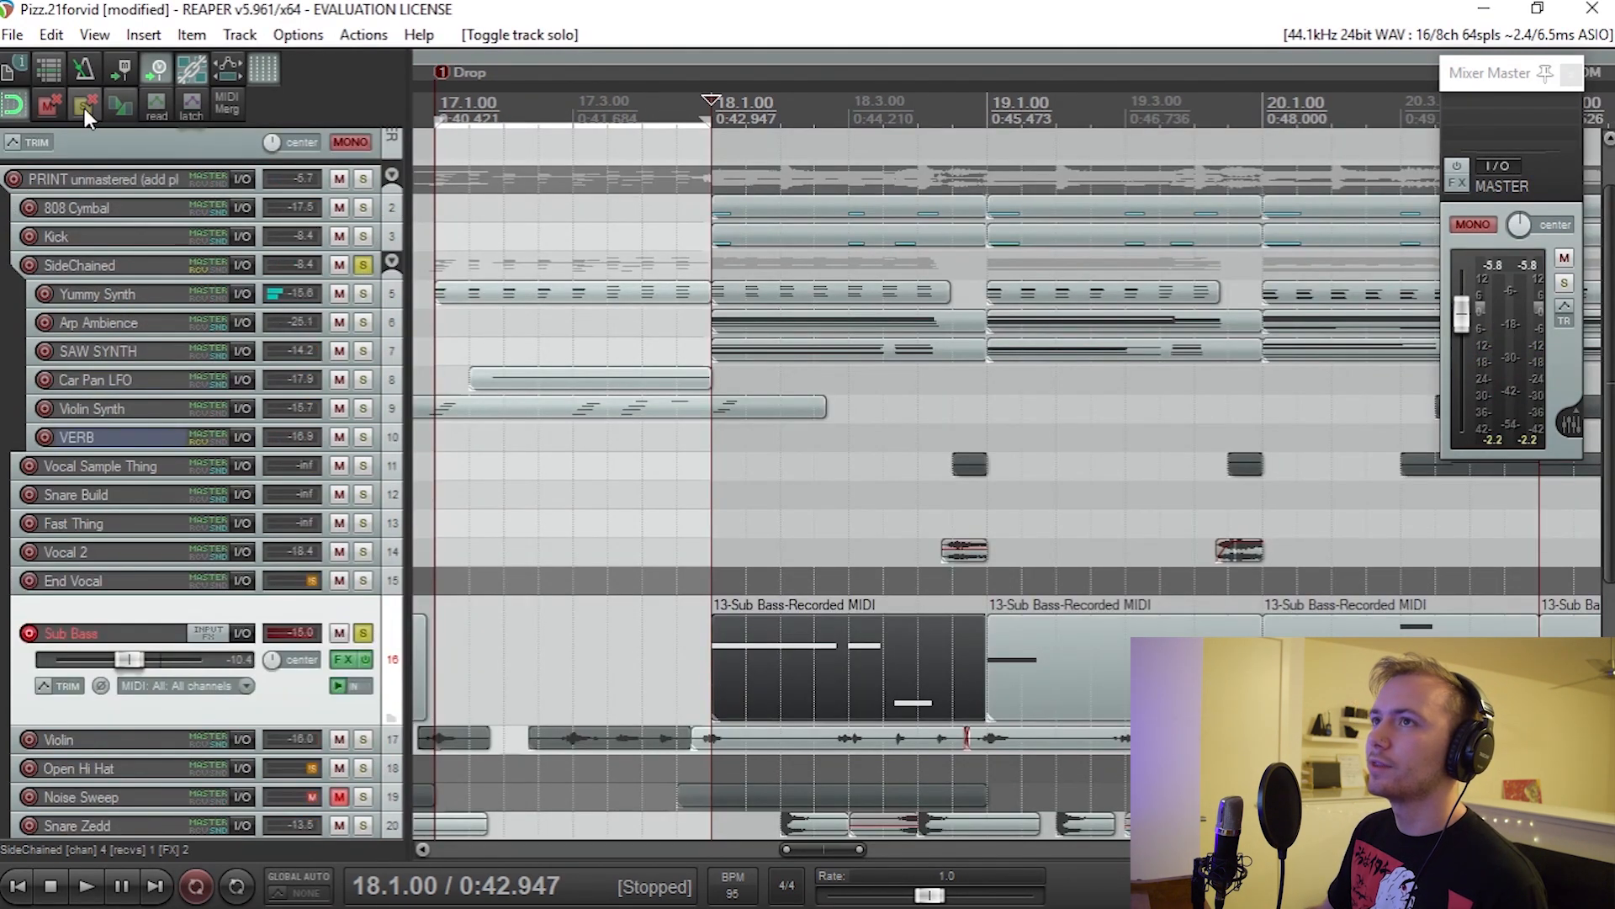
Step: Clear all track solos and play the full mix from bar 18
left_click(84, 108)
key("space")
scroll(345, 332, "down", 3)
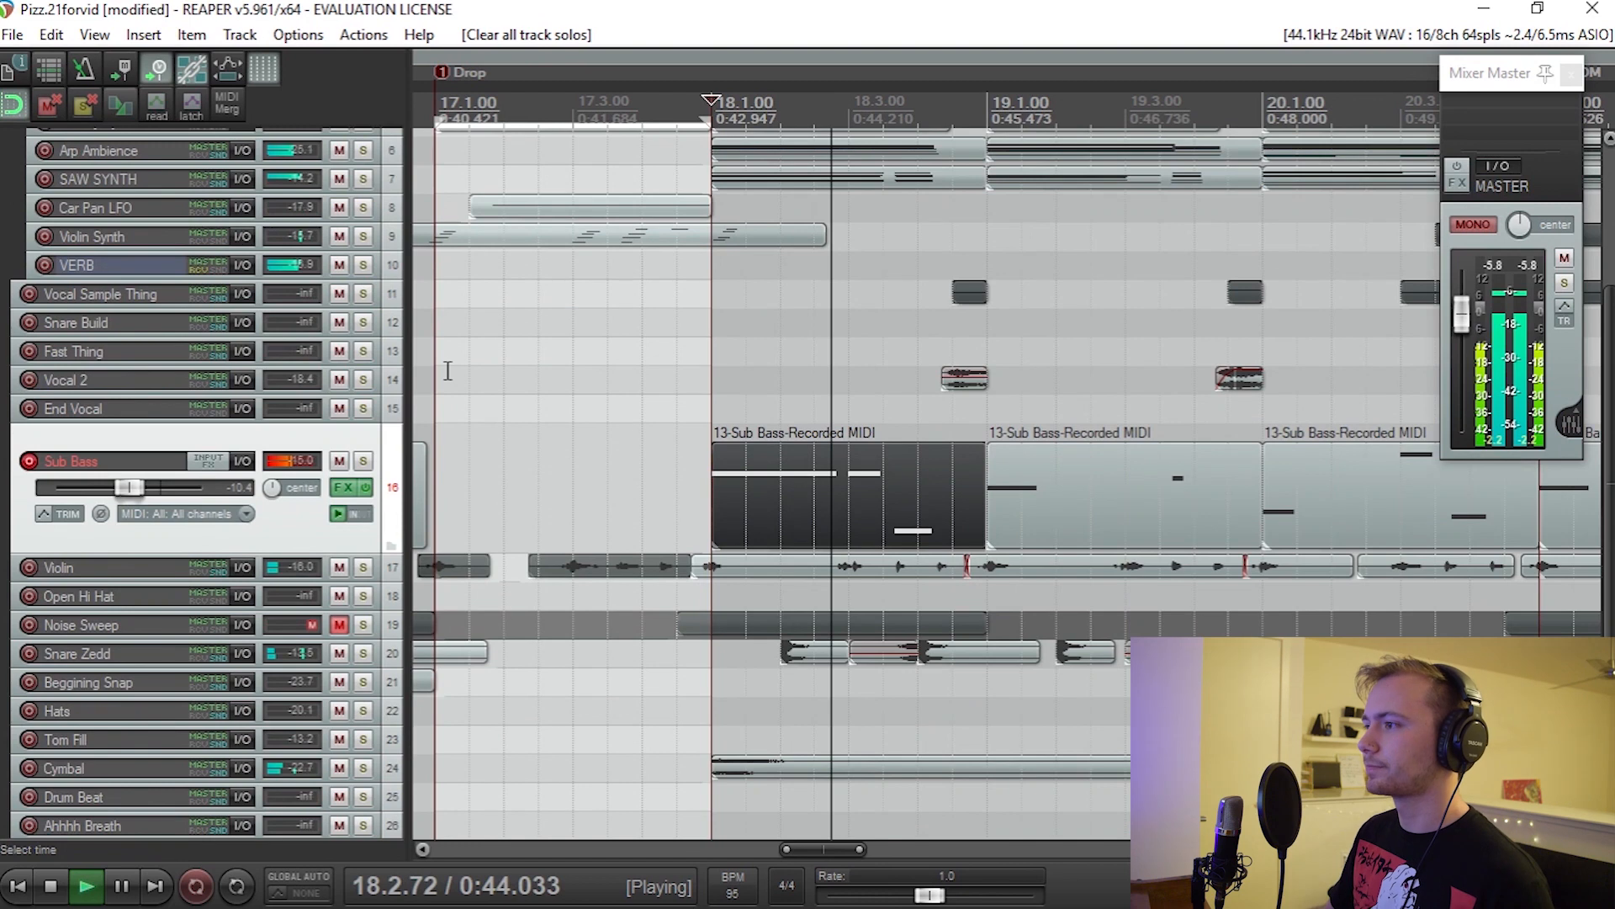
key("space")
Step: Play the soloed SAW SYNTH around bar 18, first alone and again with the Kick soloed alongside it
scroll(650, 543, "up", 4)
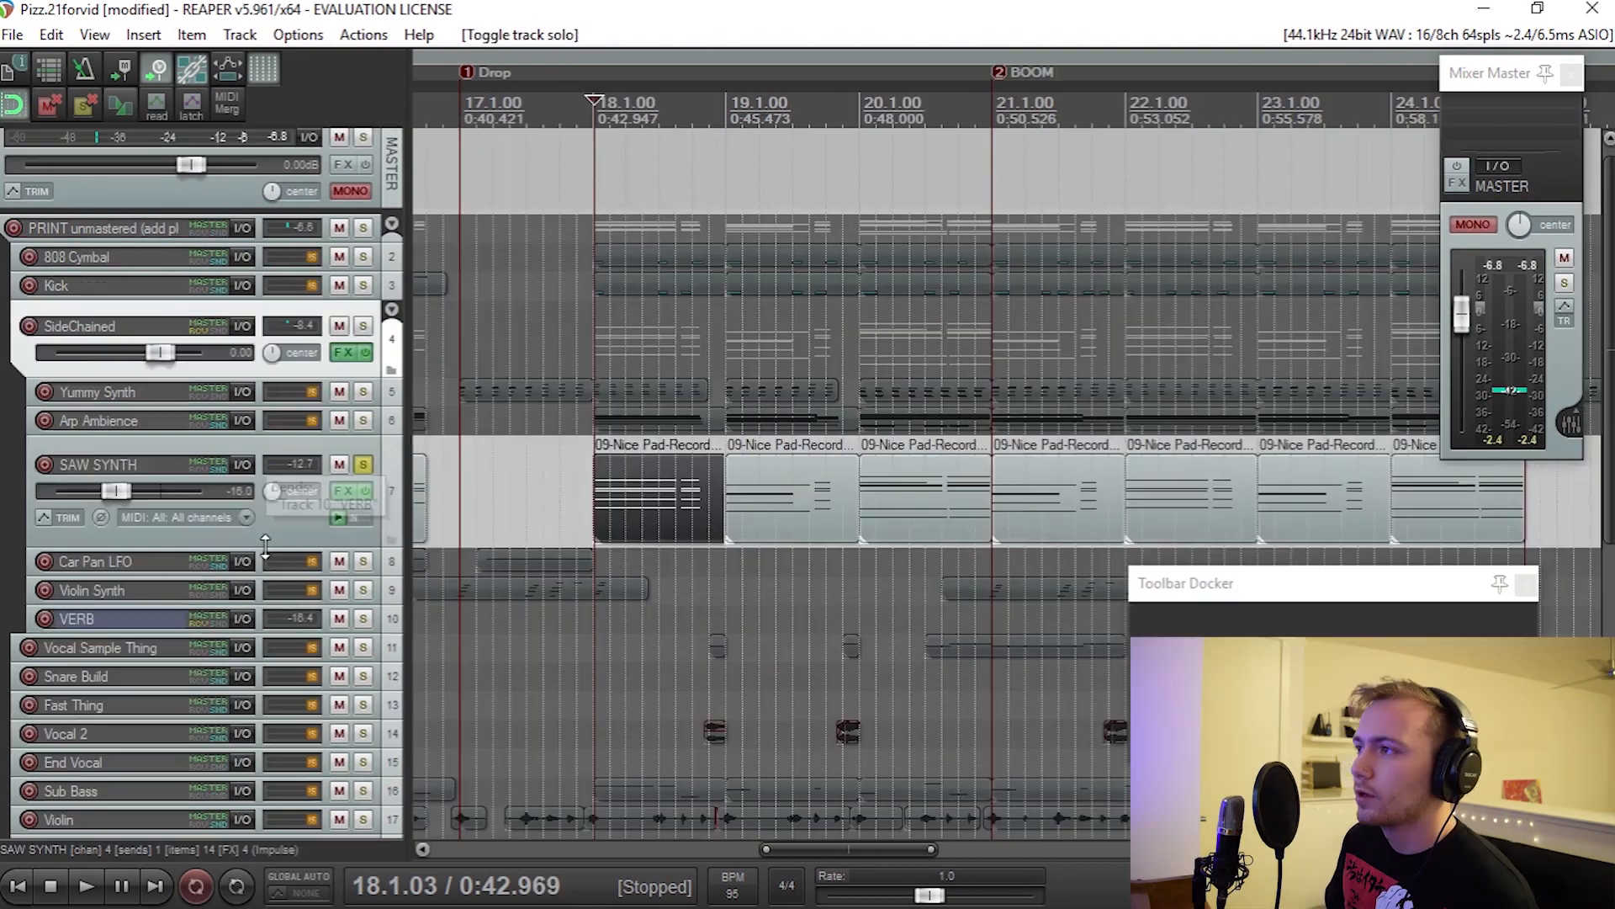
scroll(953, 617, "right", 4)
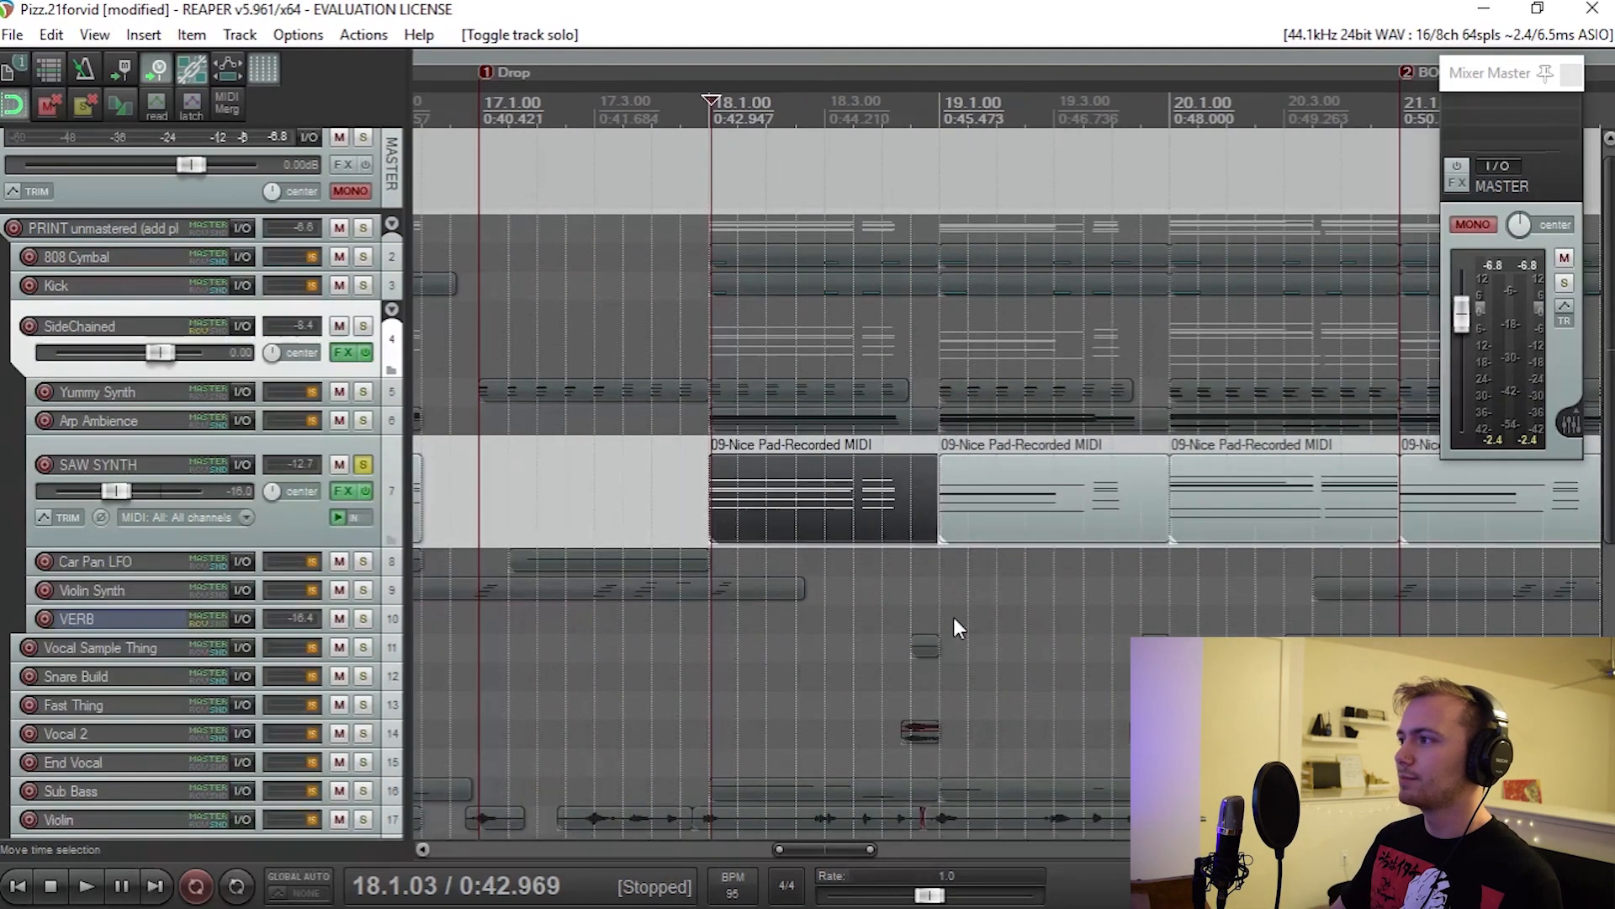
key("space")
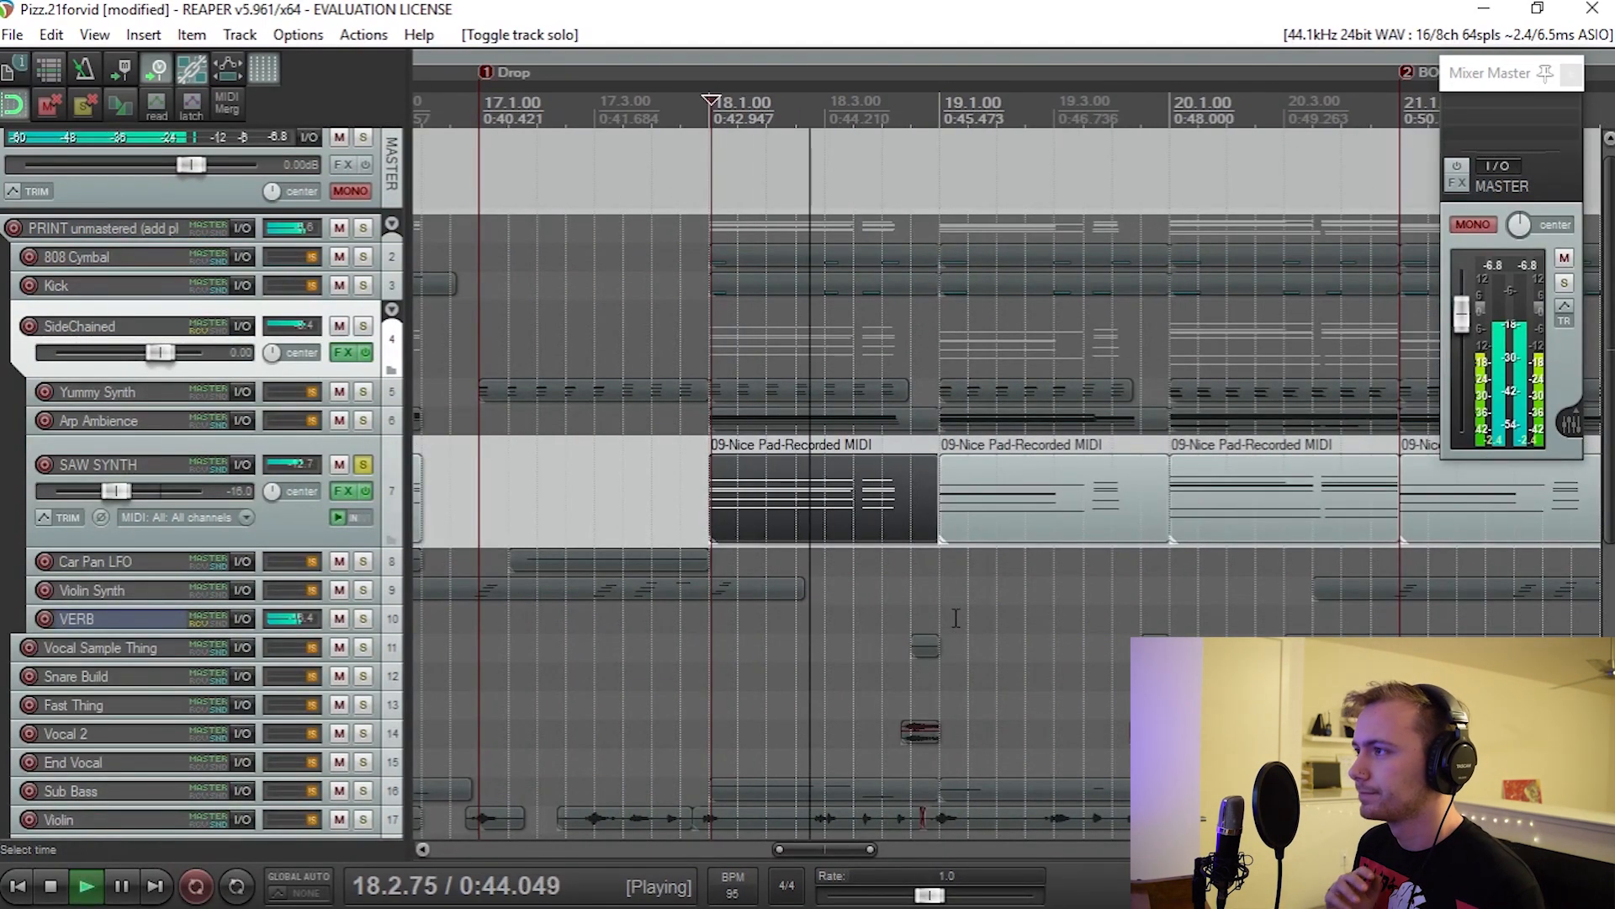
key("space")
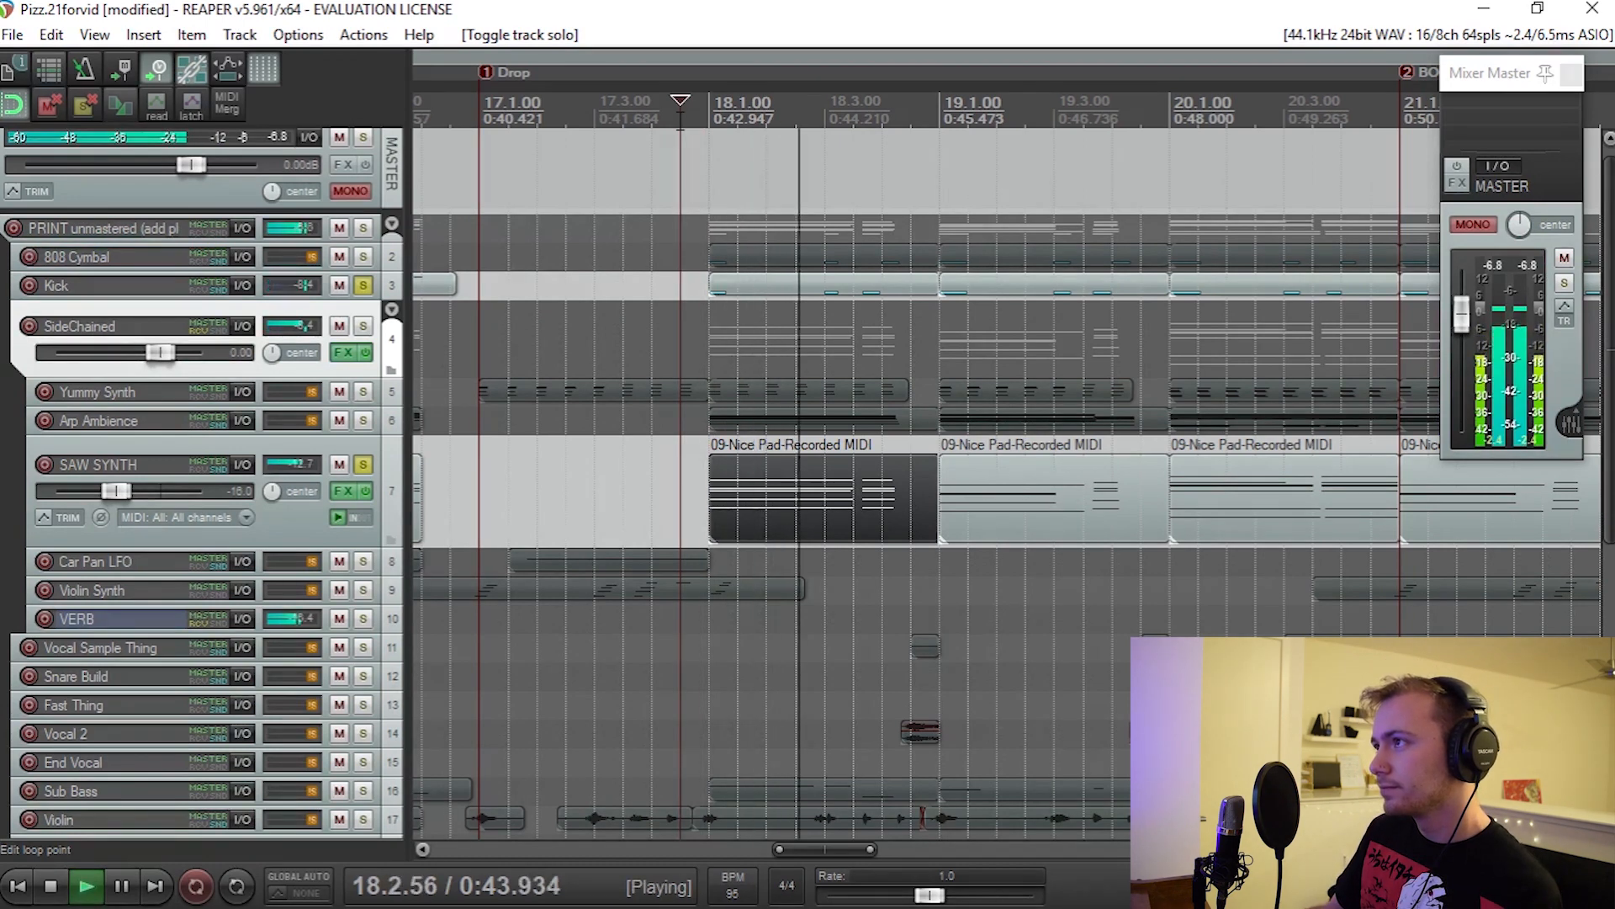
key("space")
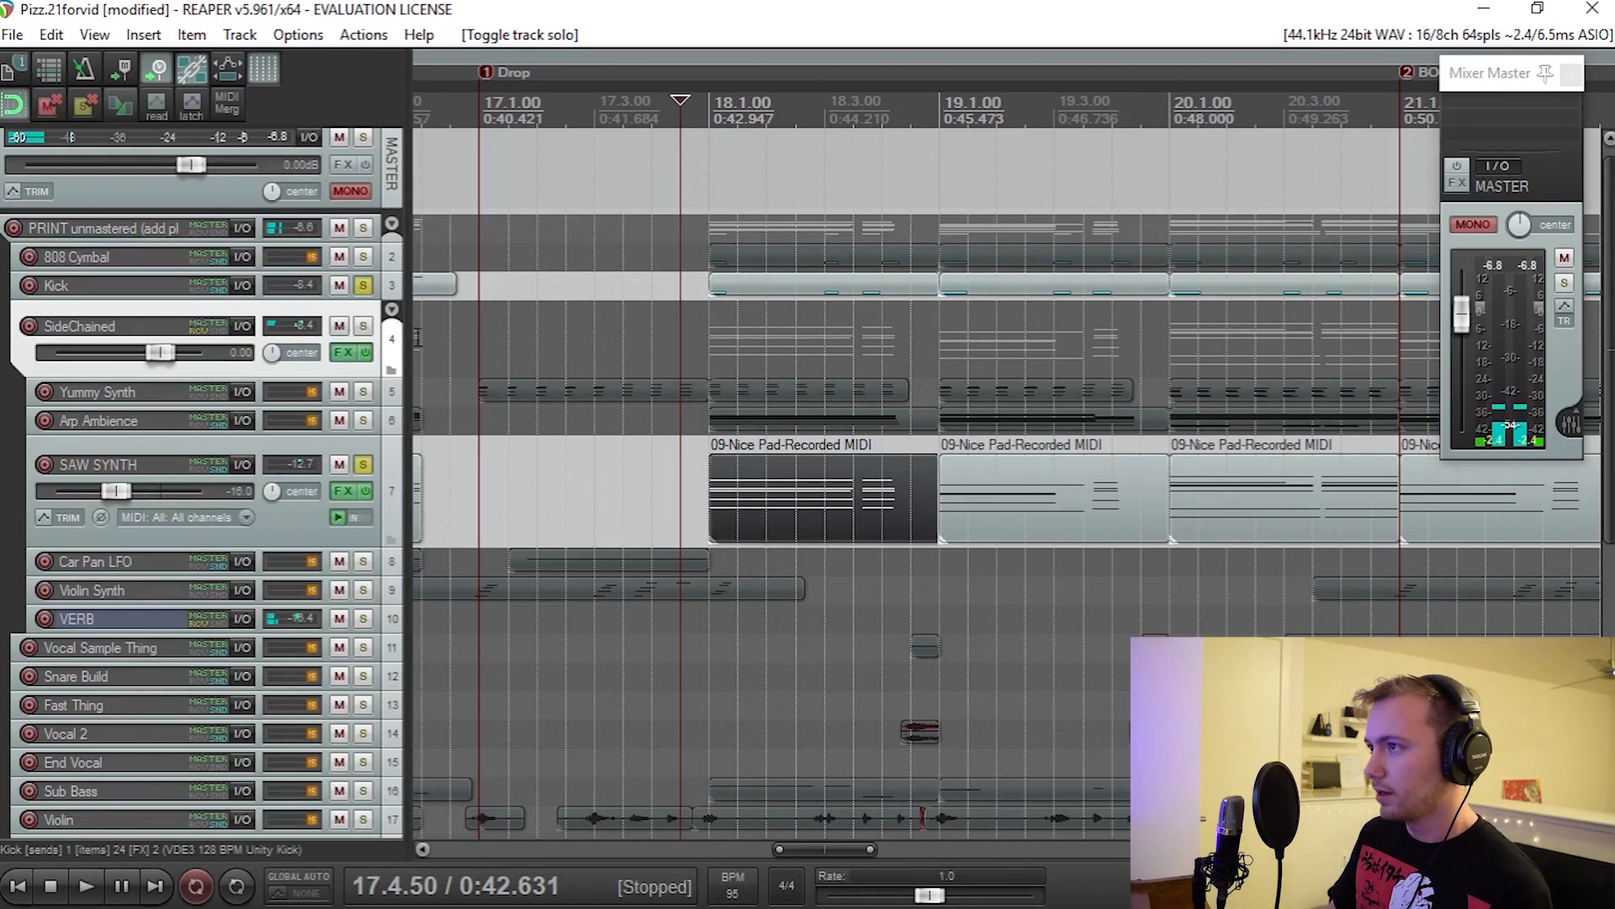
Step: Show the SideChained track's volume envelope and play that track soloed with the Kick and SAW SYNTH through the drop
key("v")
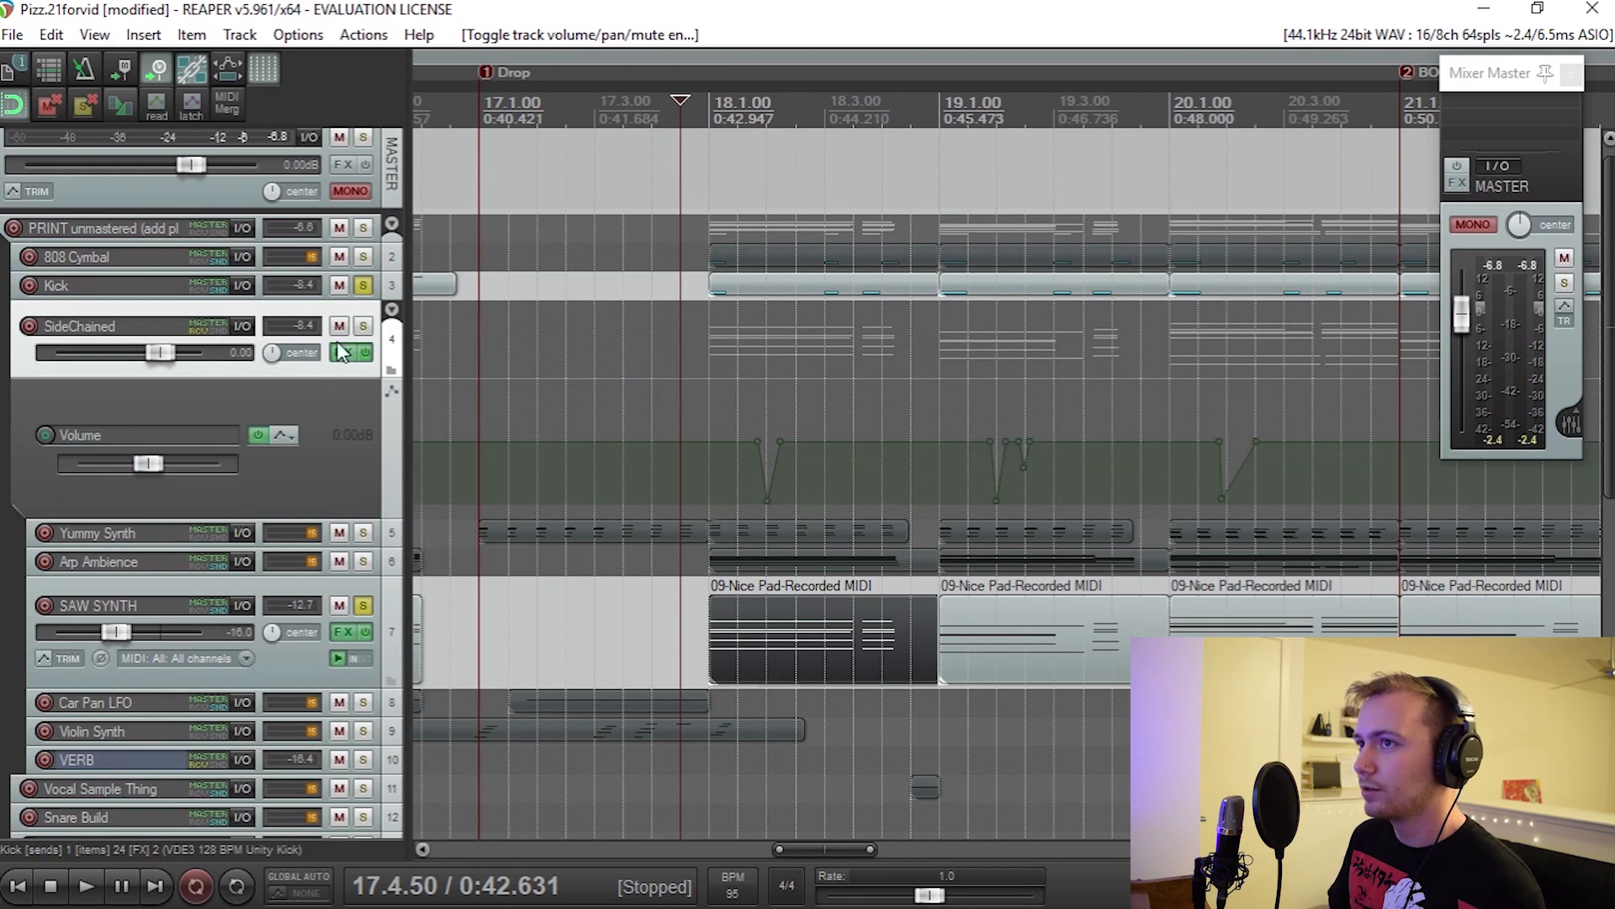
left_click(361, 326)
key("space")
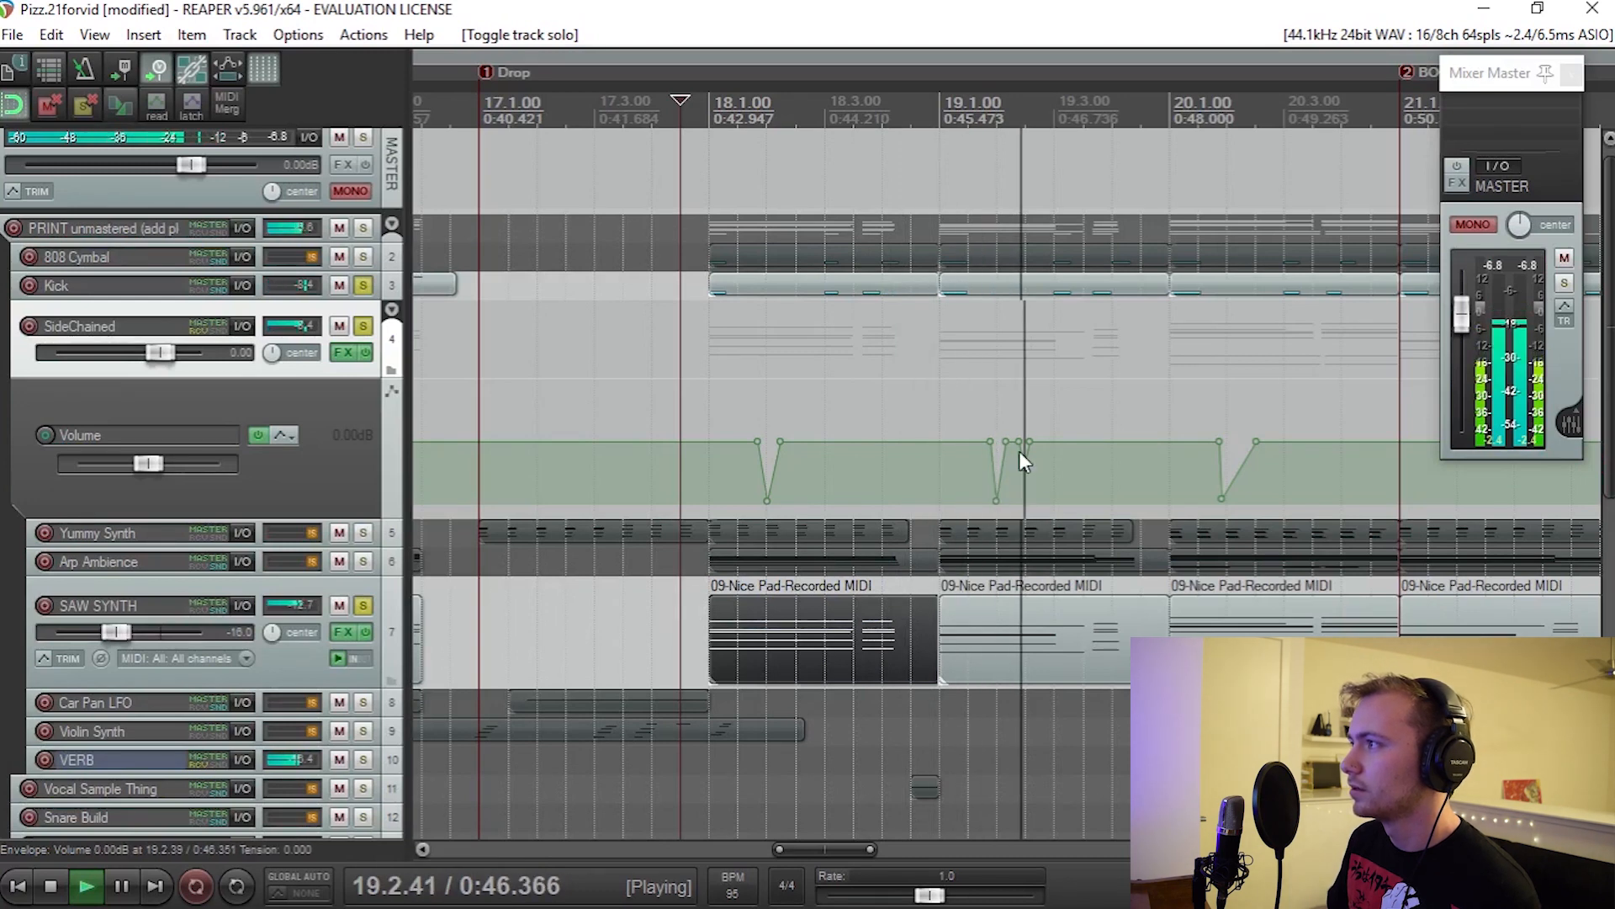
scroll(1013, 466, "right", 4)
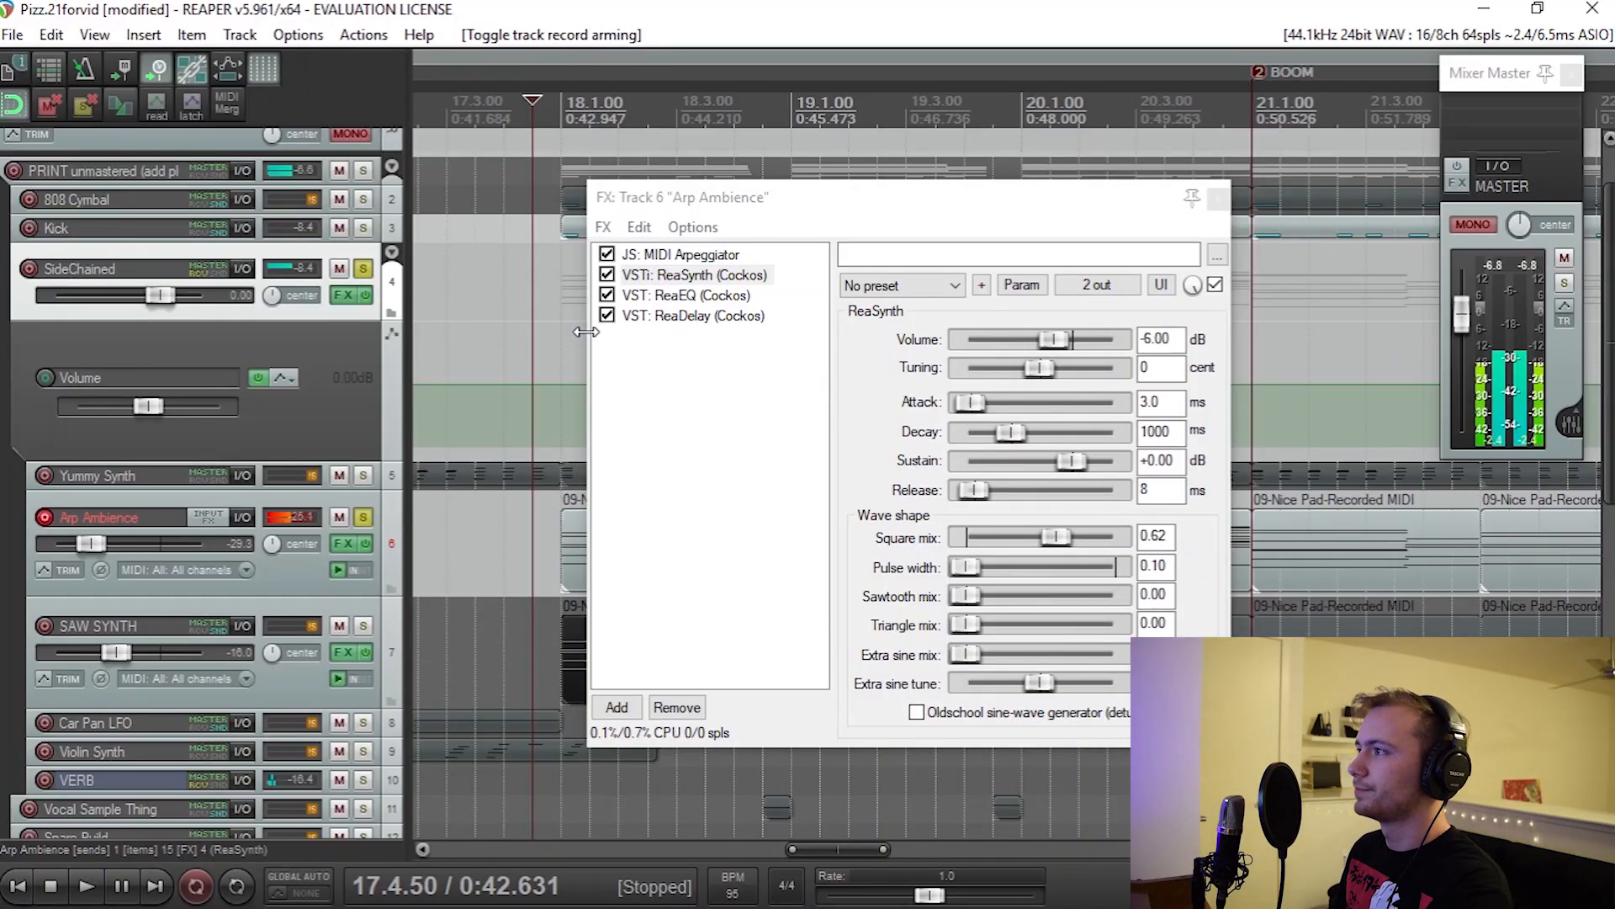
Step: View the MIDI Arpeggiator in the Arp Ambience effects chain and play the soloed Arp Ambience track around bar 20
left_click(675, 254)
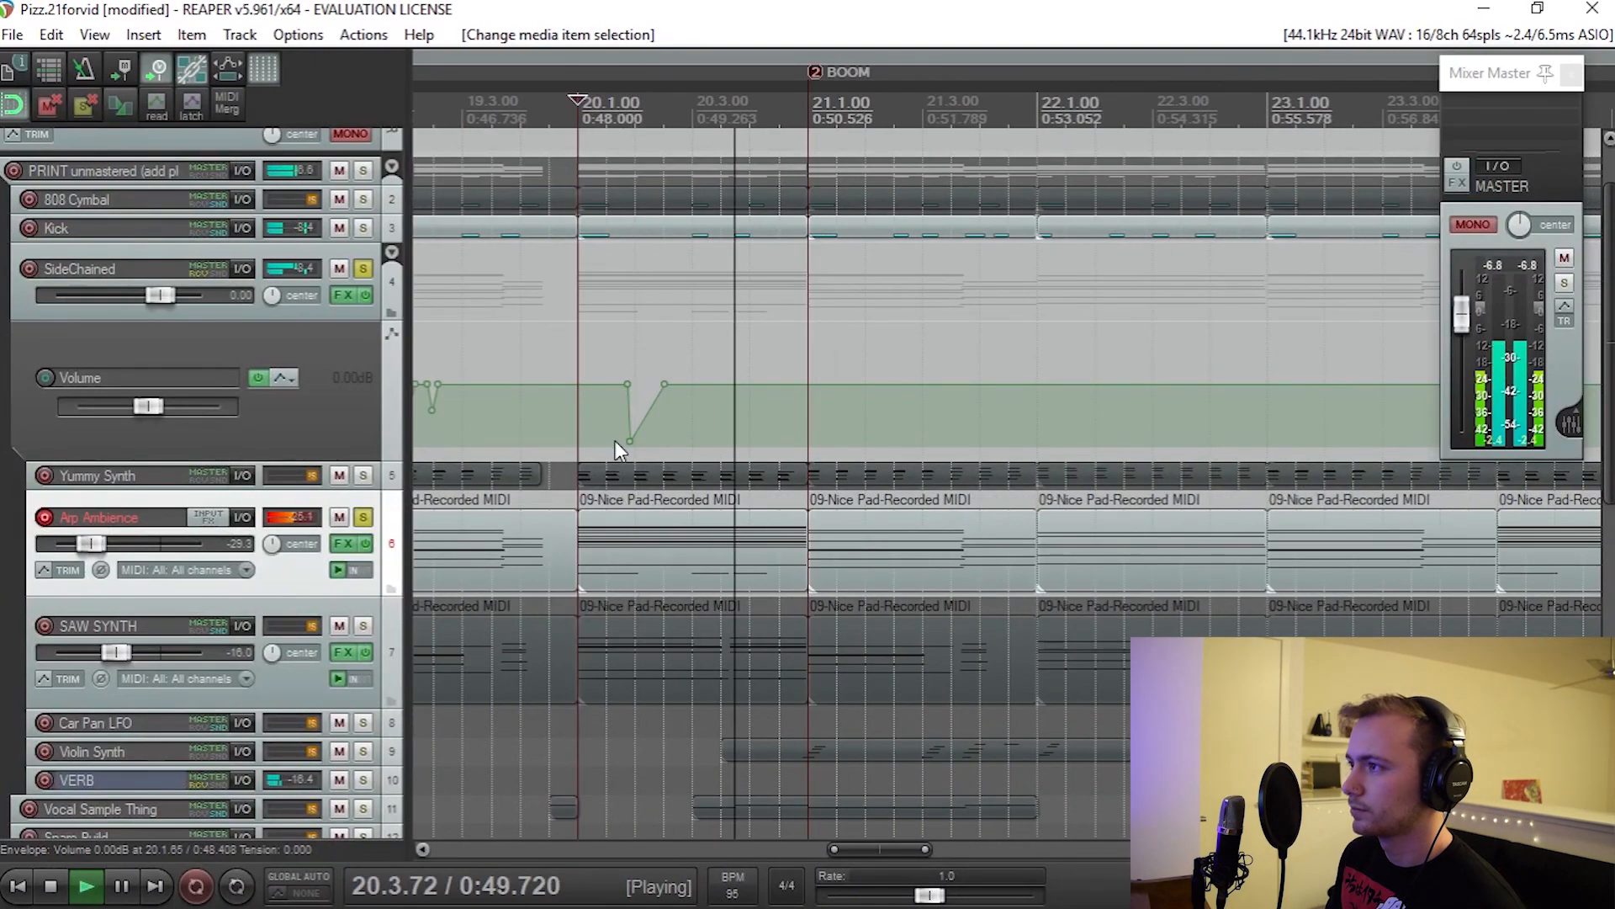
key("space")
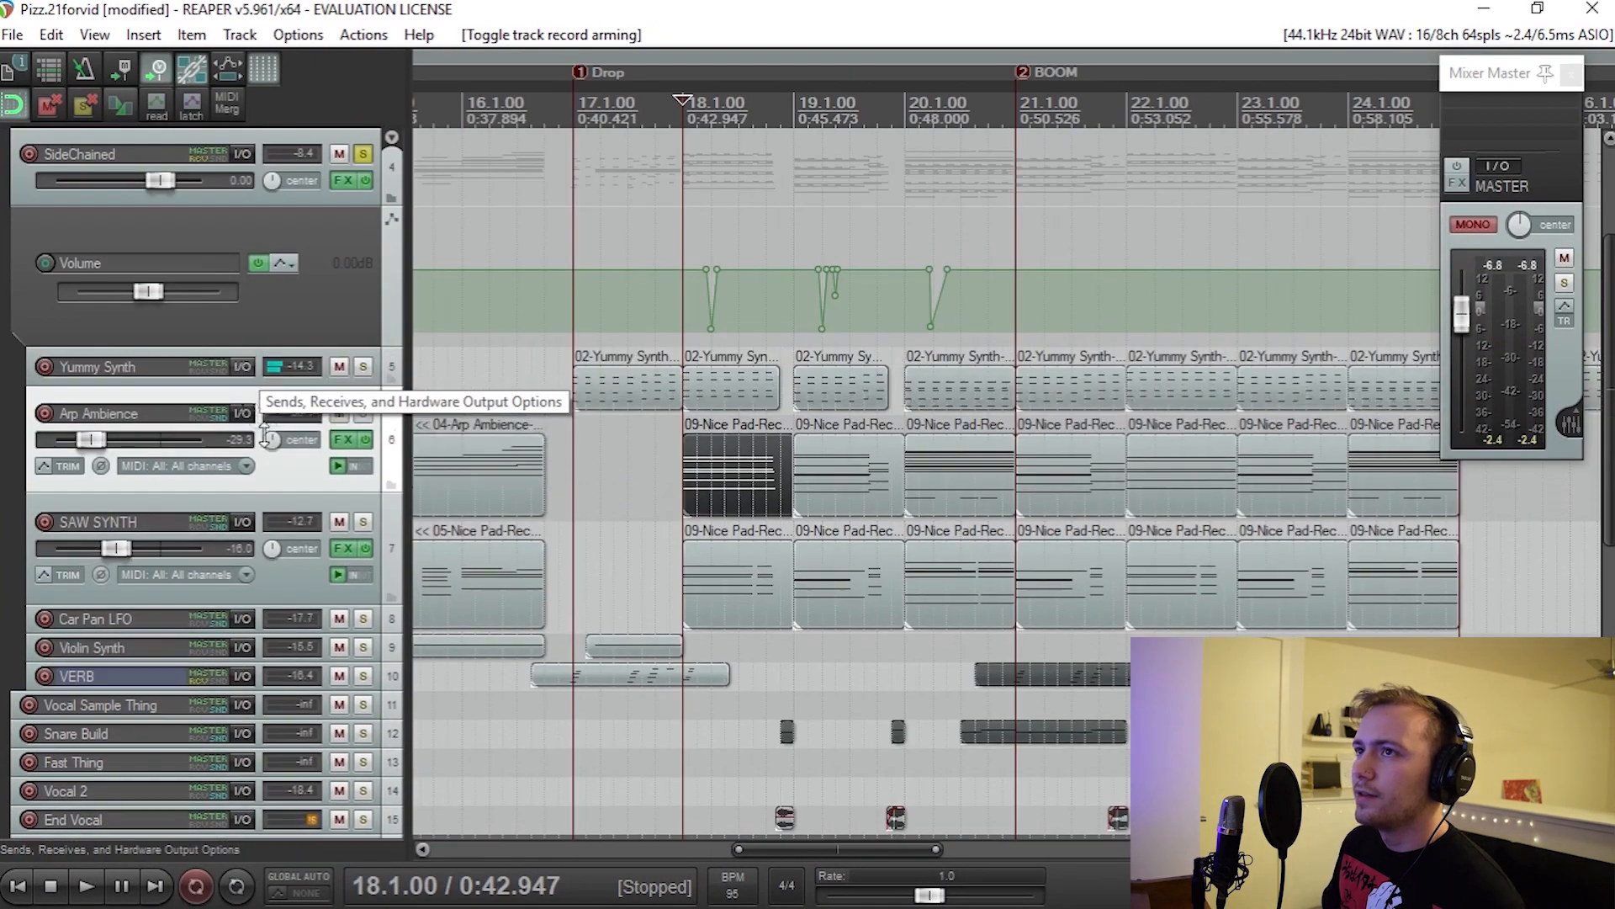
Step: Enlarge the Yummy Synth track, select its first item at the Drop marker and play the track soloed from bar 17
left_click_drag(265, 435, 267, 502)
left_click(512, 418)
key("ctrl+Right")
scroll(509, 464, "up", 3)
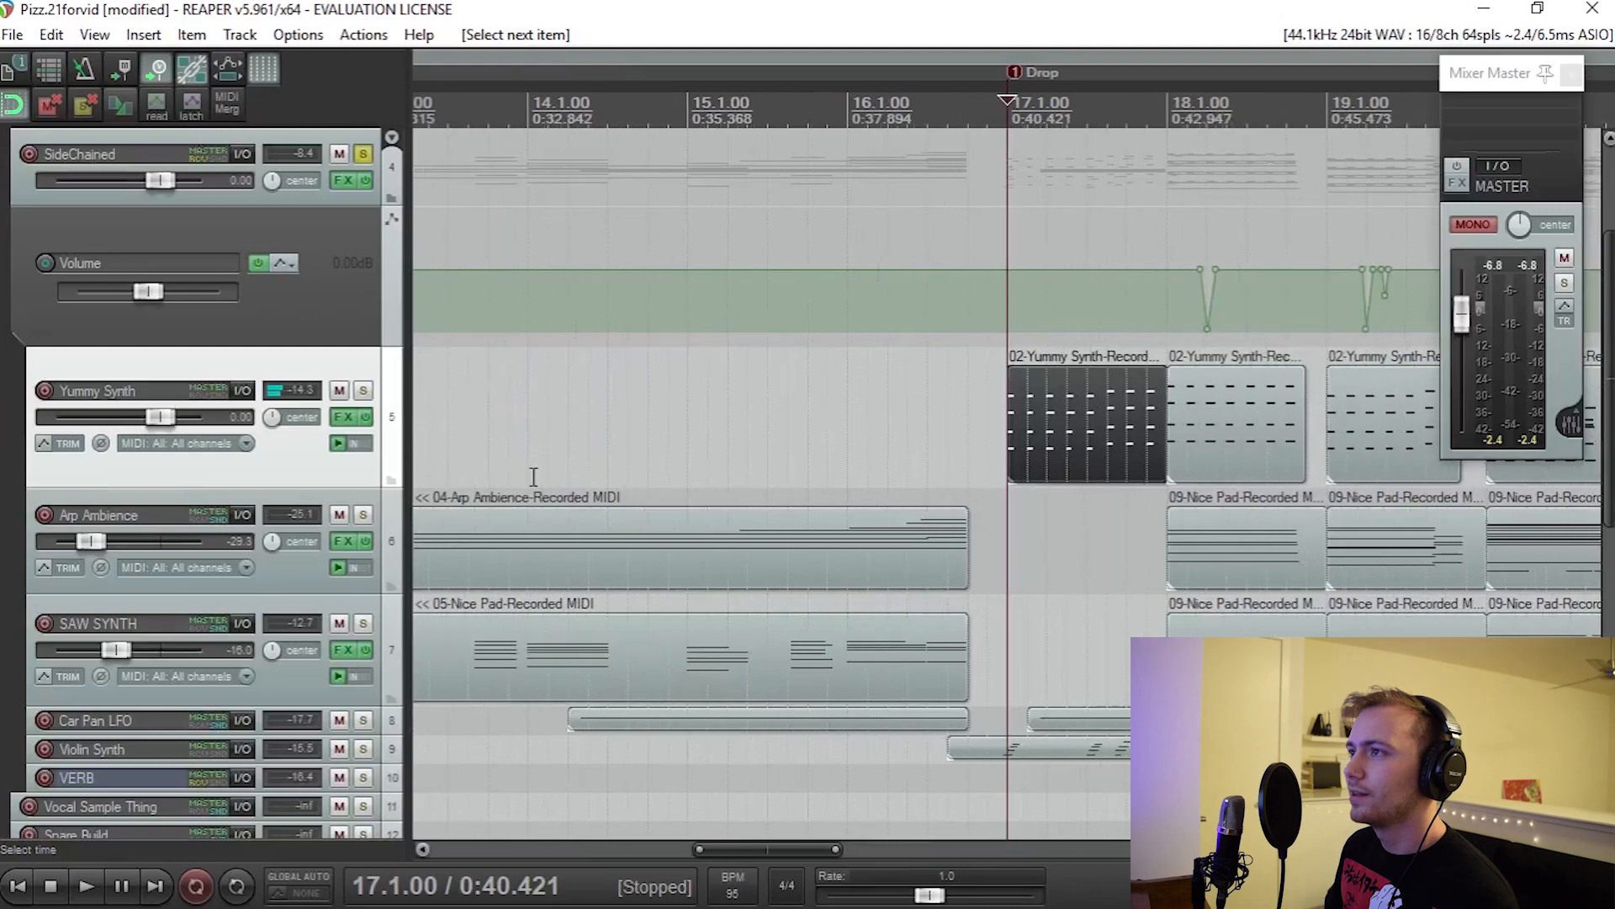
left_click(363, 390)
key("space")
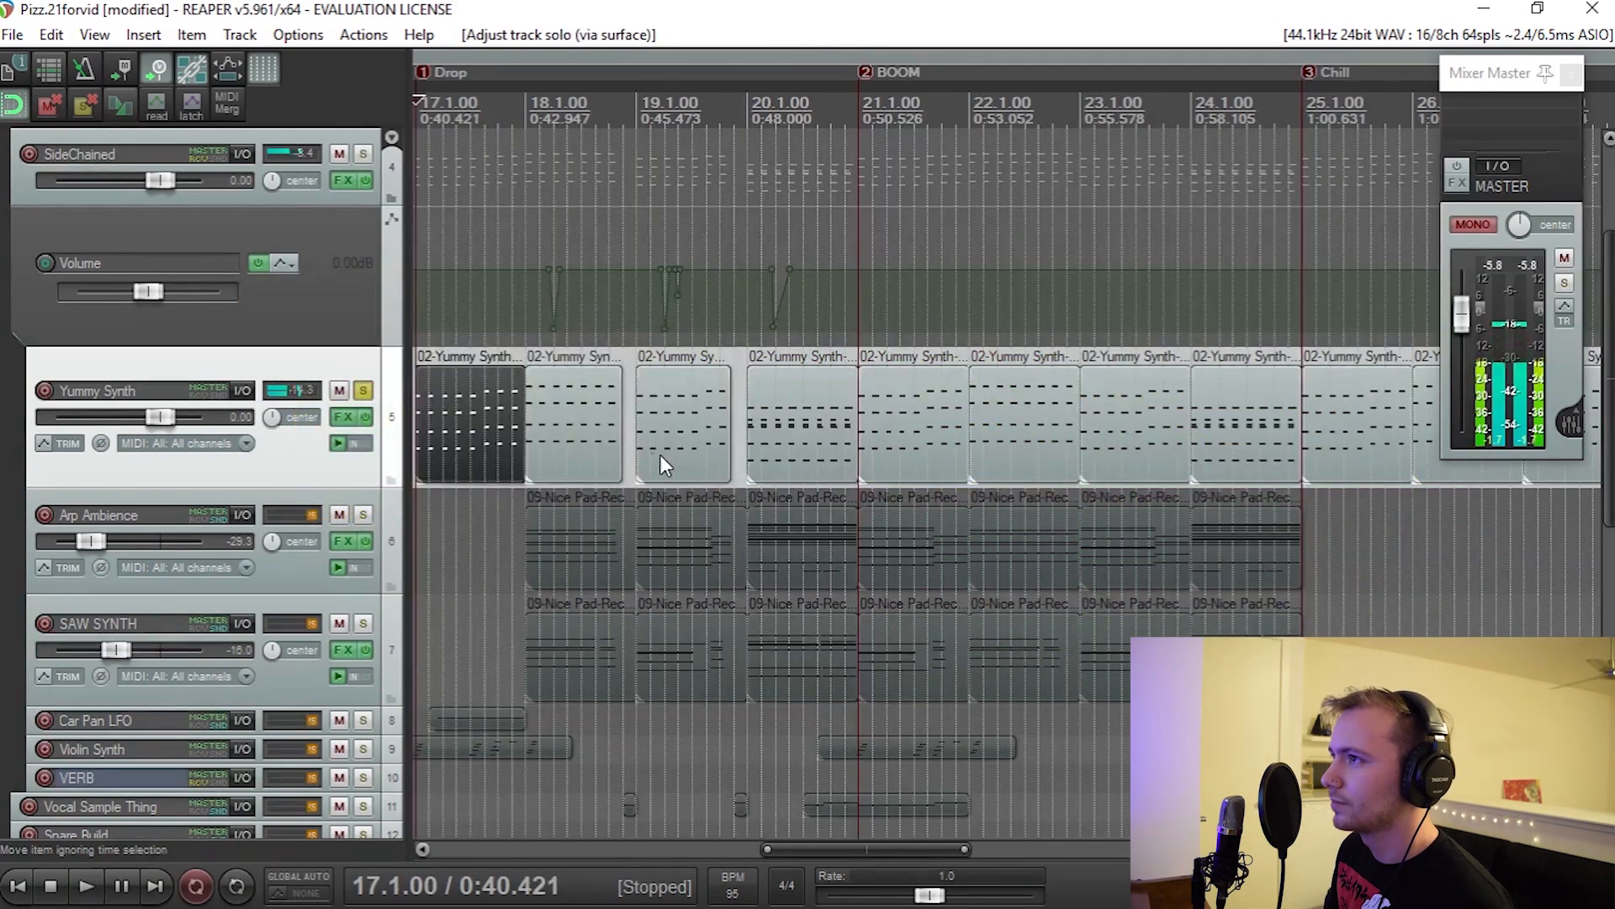
scroll(661, 458, "down", 4)
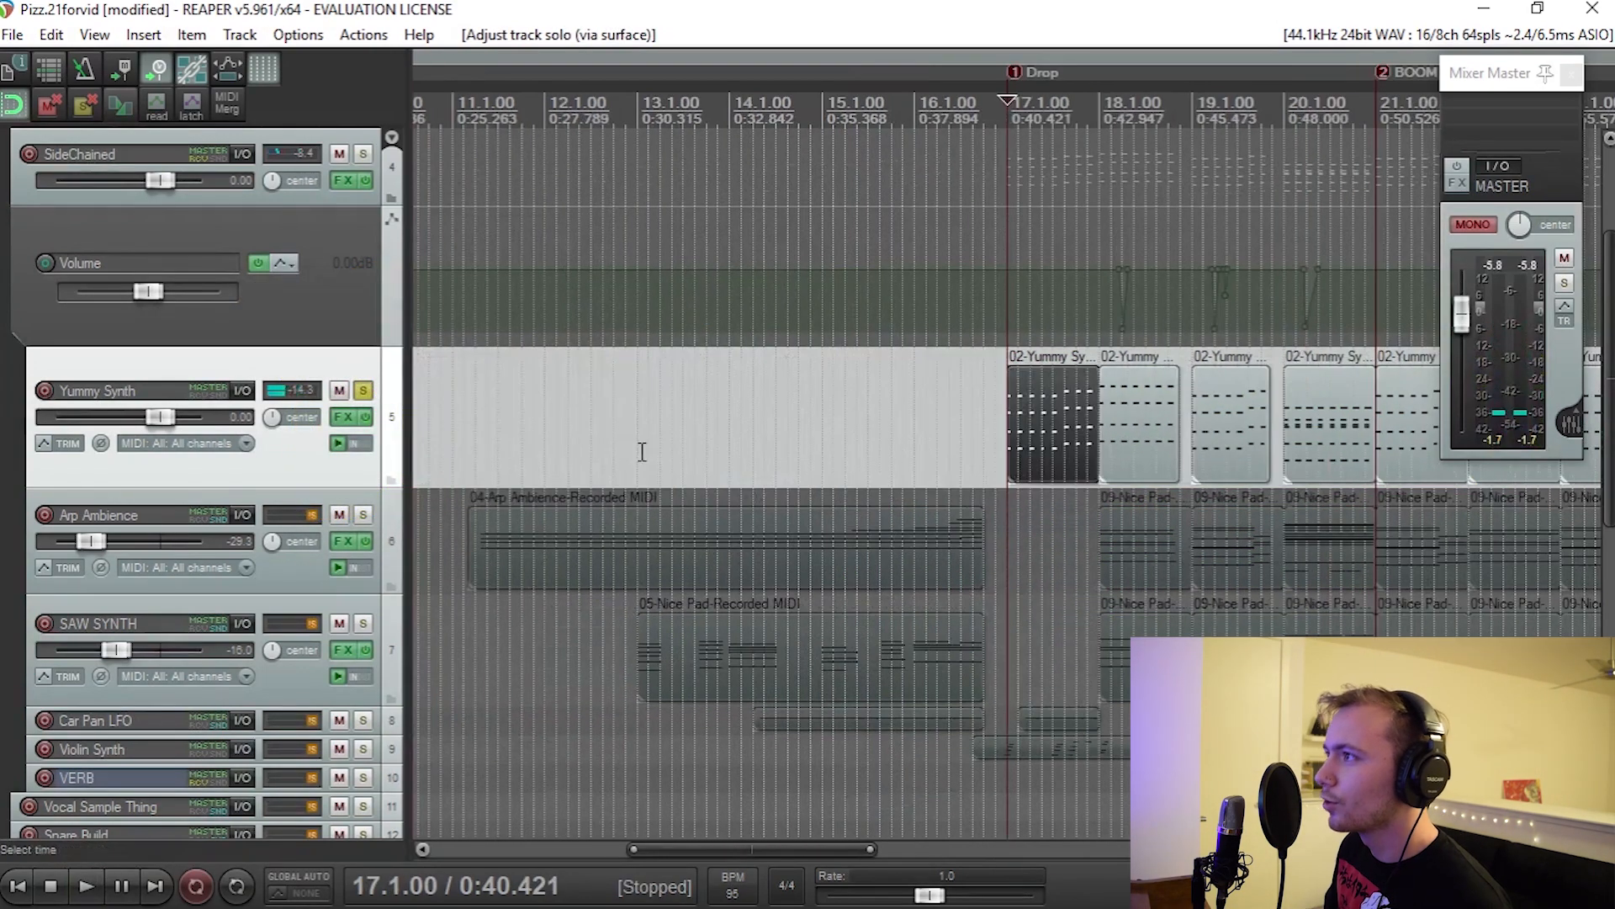
scroll(985, 394, "up", 5)
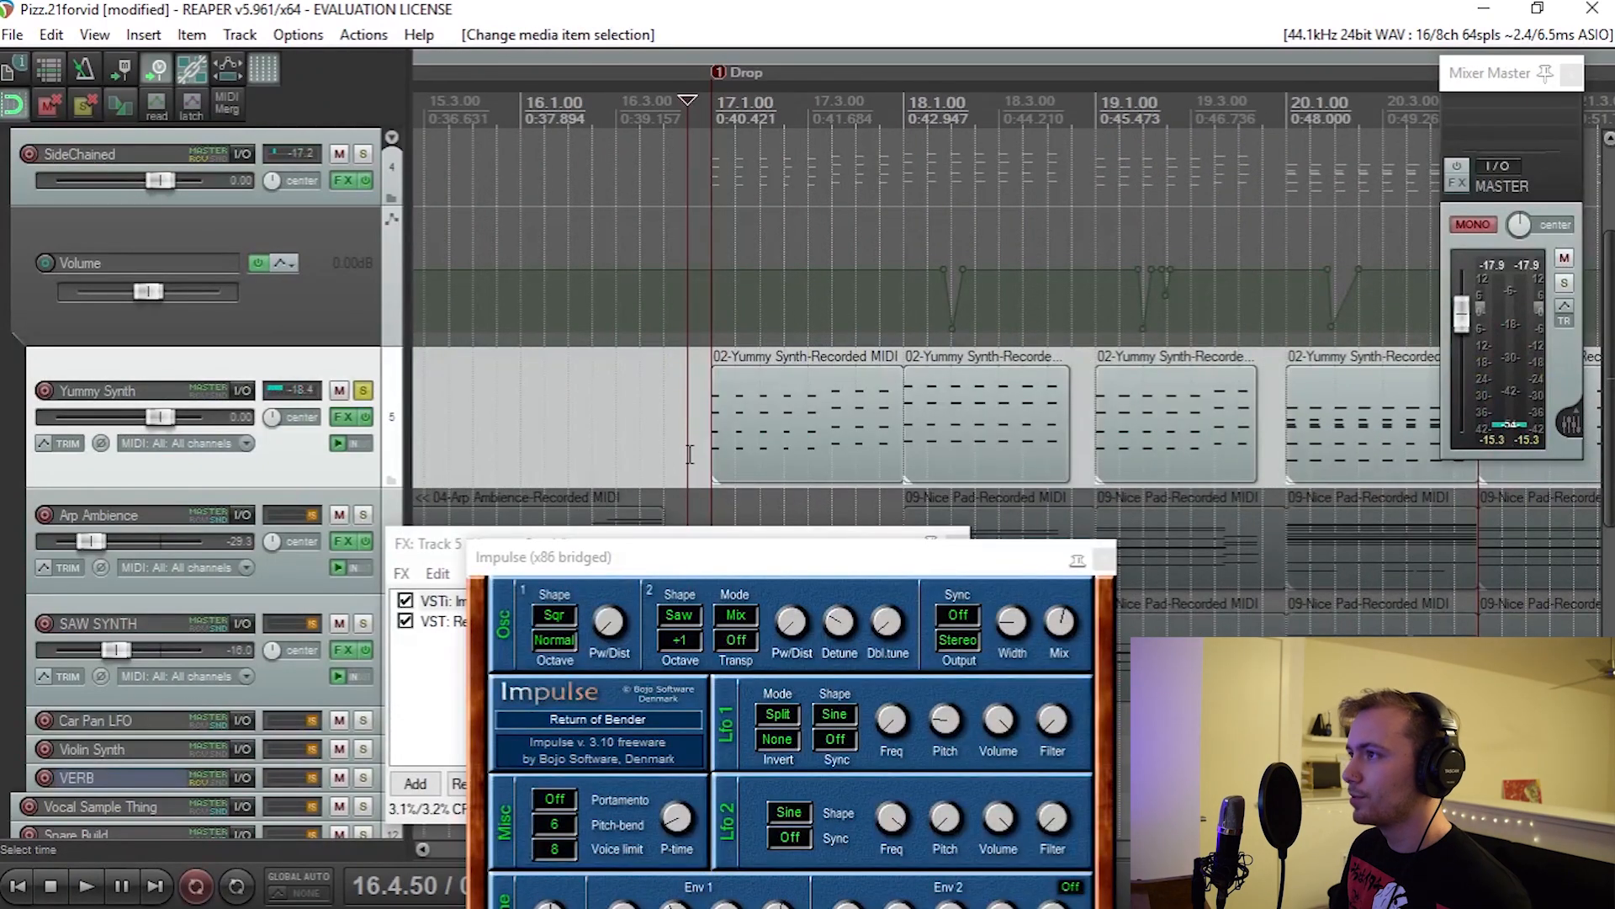
Step: Move the Impulse synth window aside and play Yummy Synth from 16.4.50 while adjusting its F CutOff / Impulse envelope
left_click_drag(710, 561, 664, 596)
left_click(296, 446)
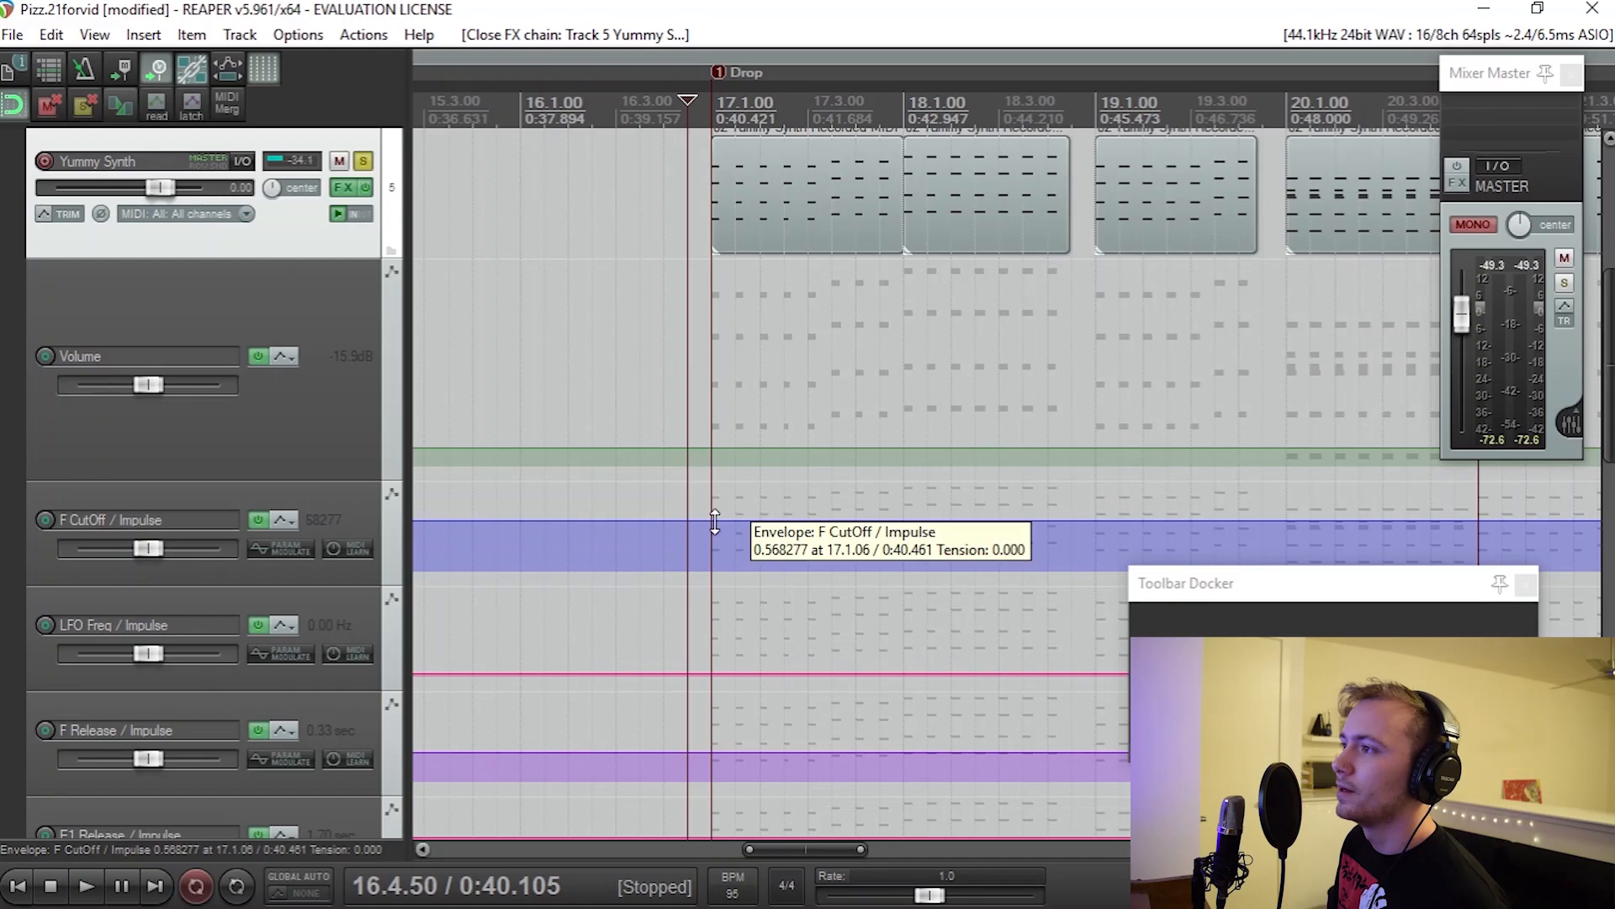
scroll(926, 593, "down", 3)
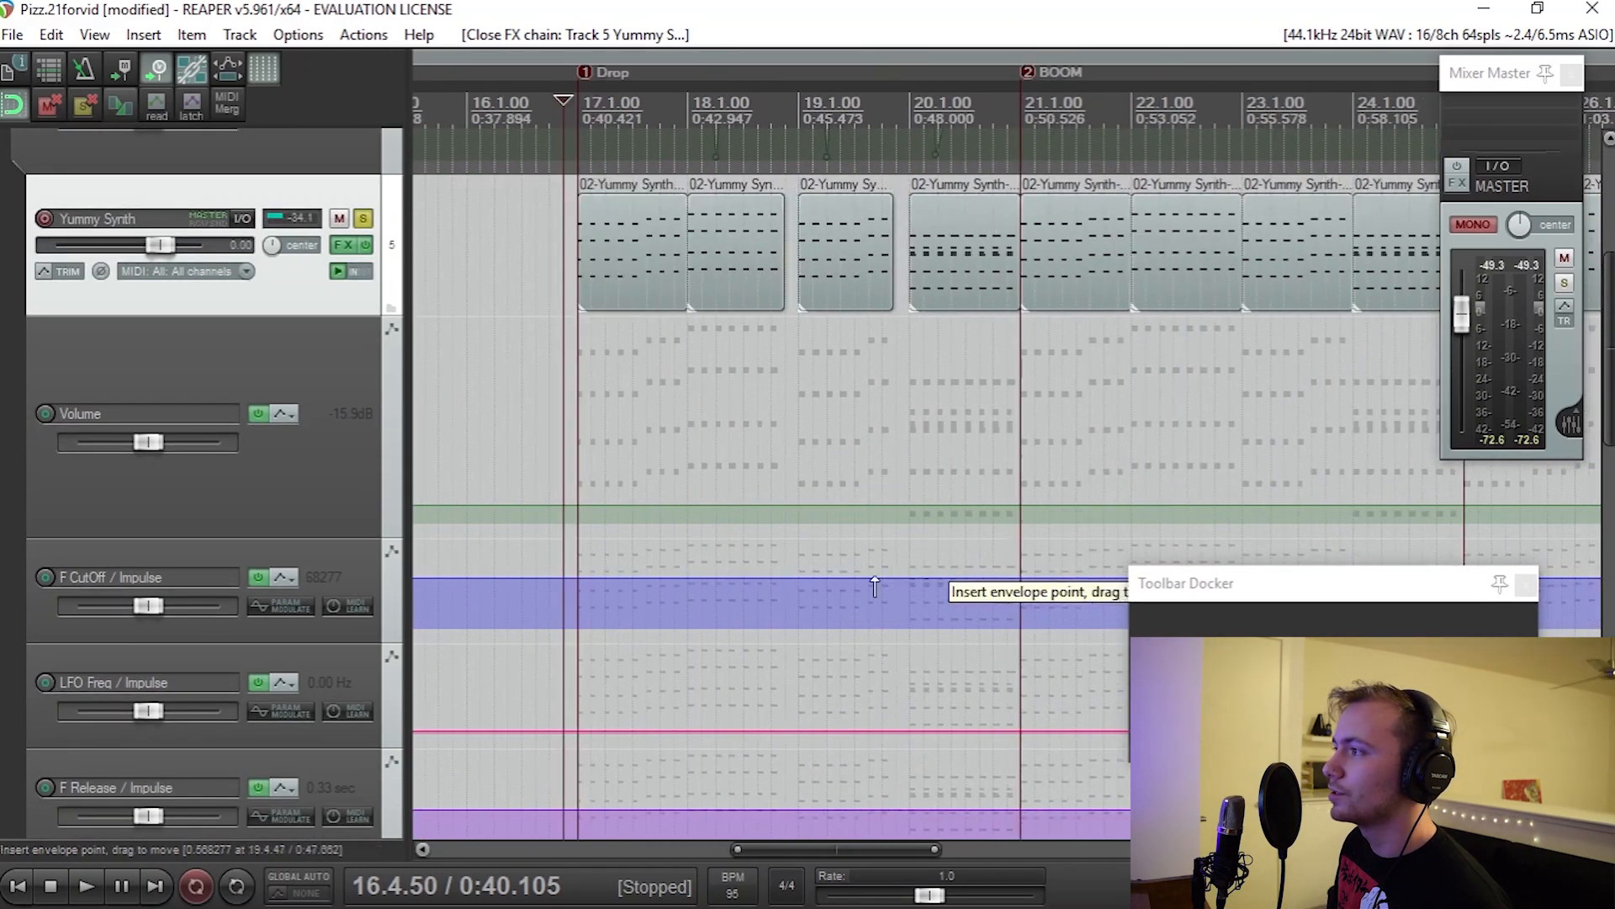
scroll(721, 562, "up", 2)
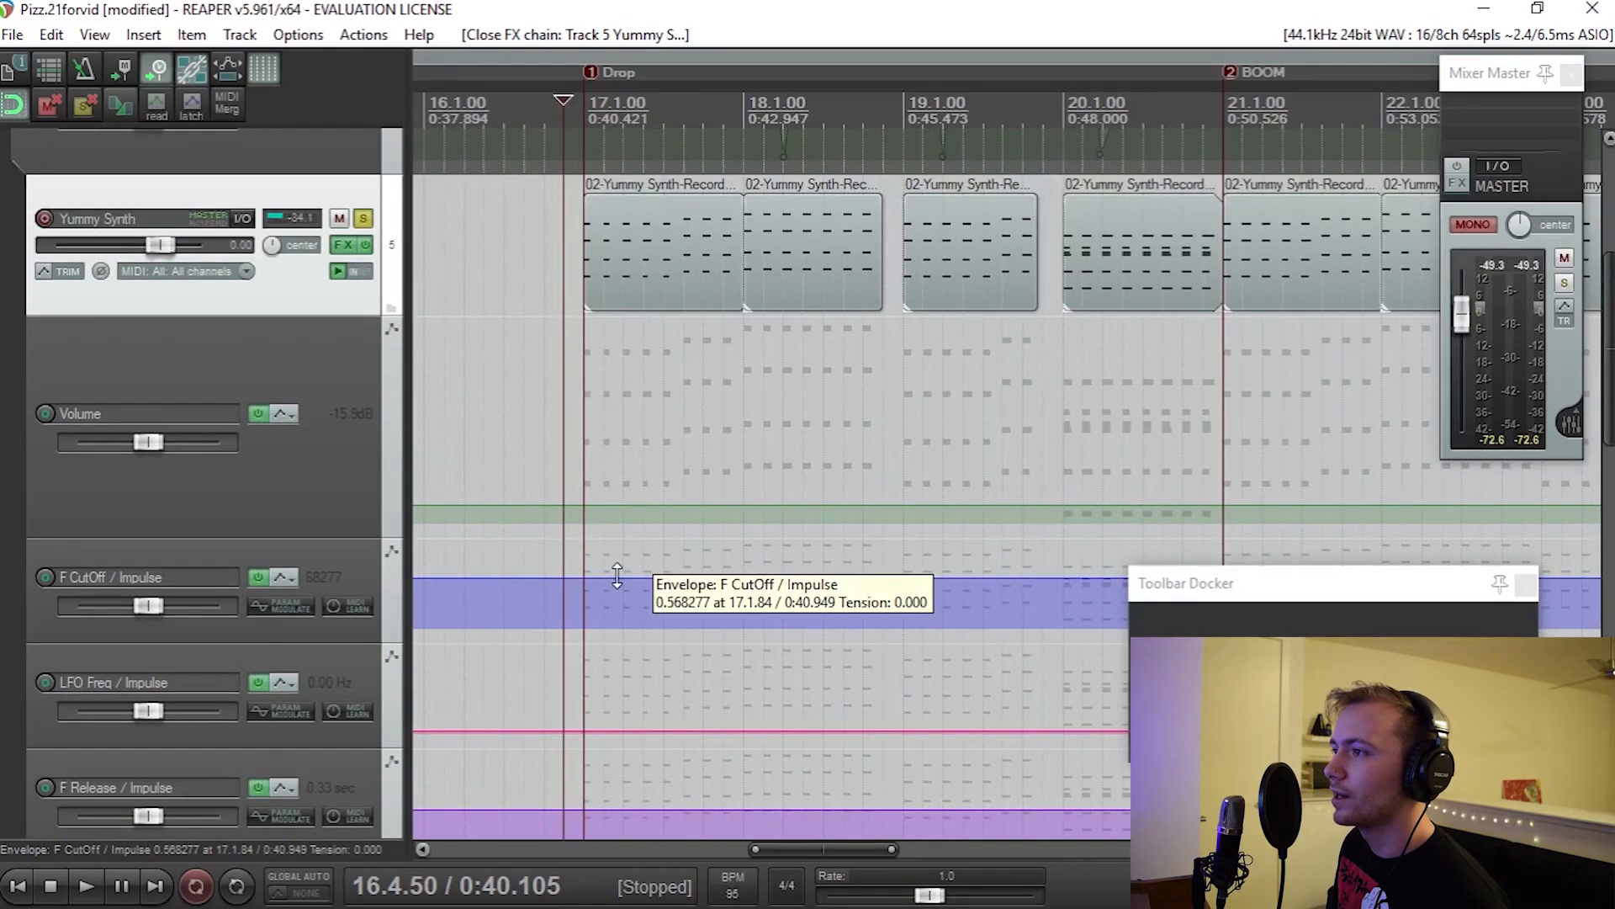
key("space")
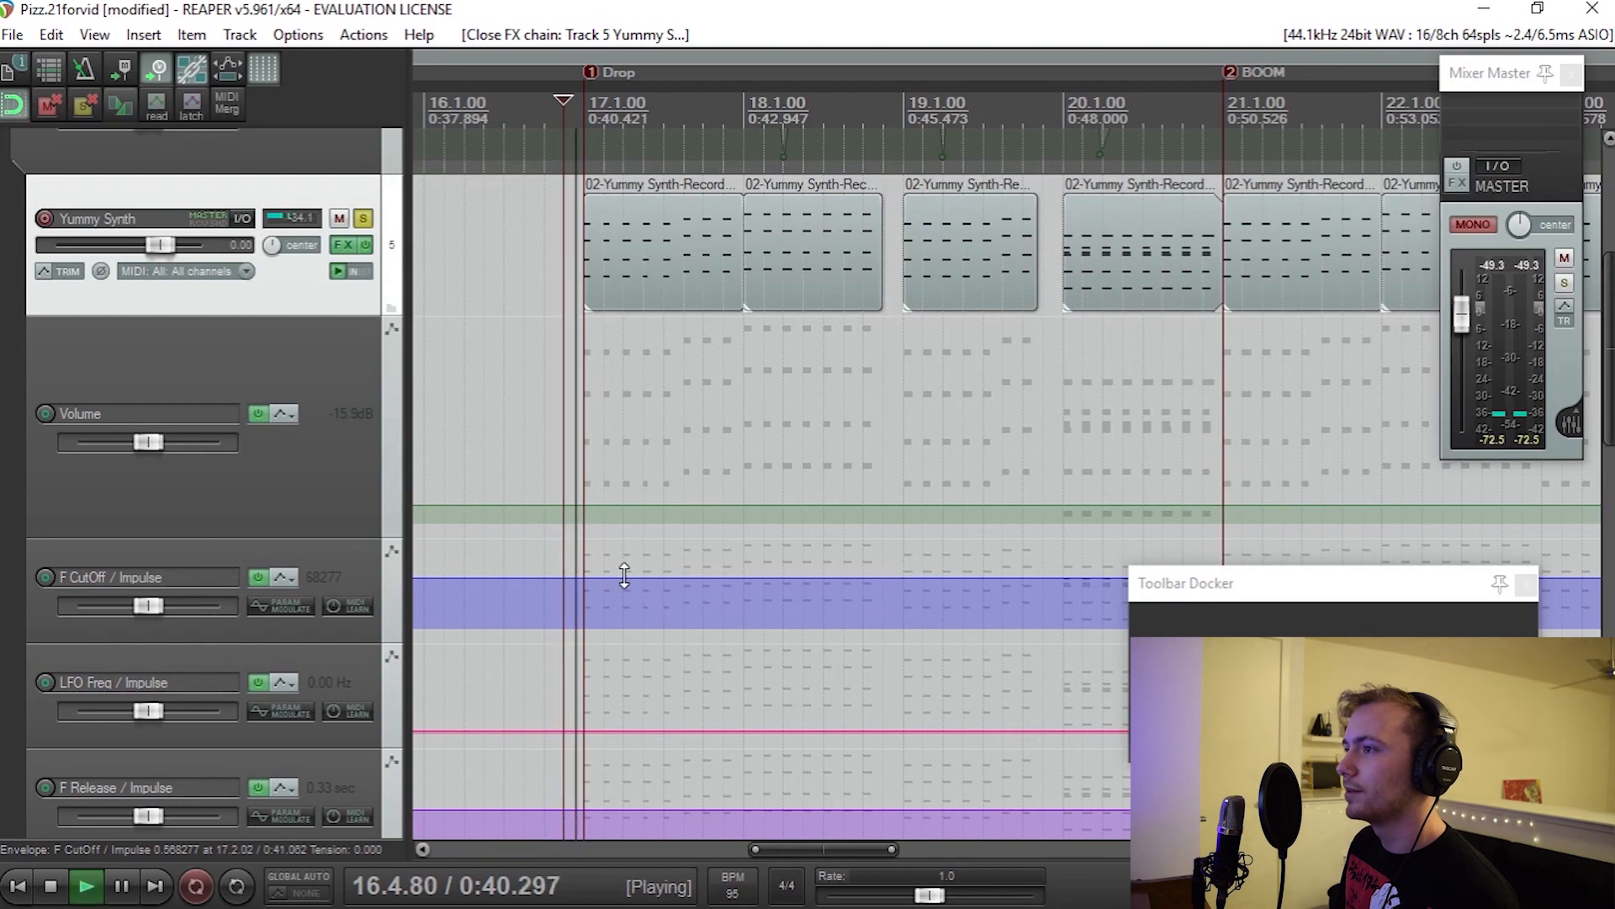
left_click(625, 577)
mouse_move(624, 577)
left_mouse_down()
mouse_move(631, 445)
mouse_move(644, 617)
mouse_move(648, 580)
left_mouse_up()
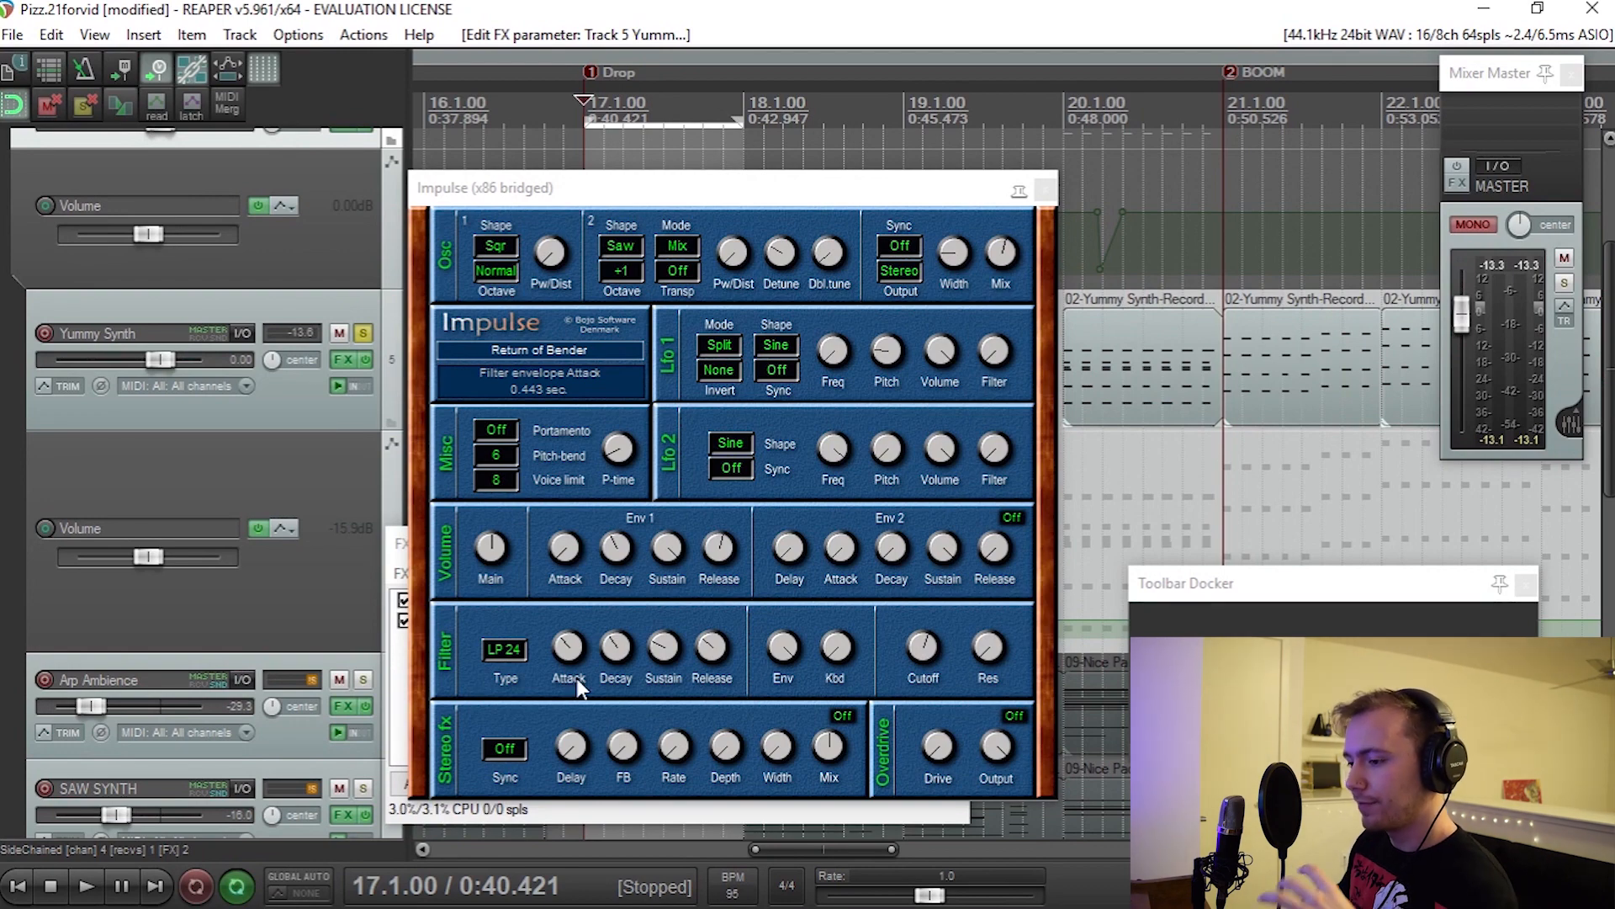
Step: Play the looped bar 17 while adjusting the filter envelope attack in the Impulse synth
left_click(87, 887)
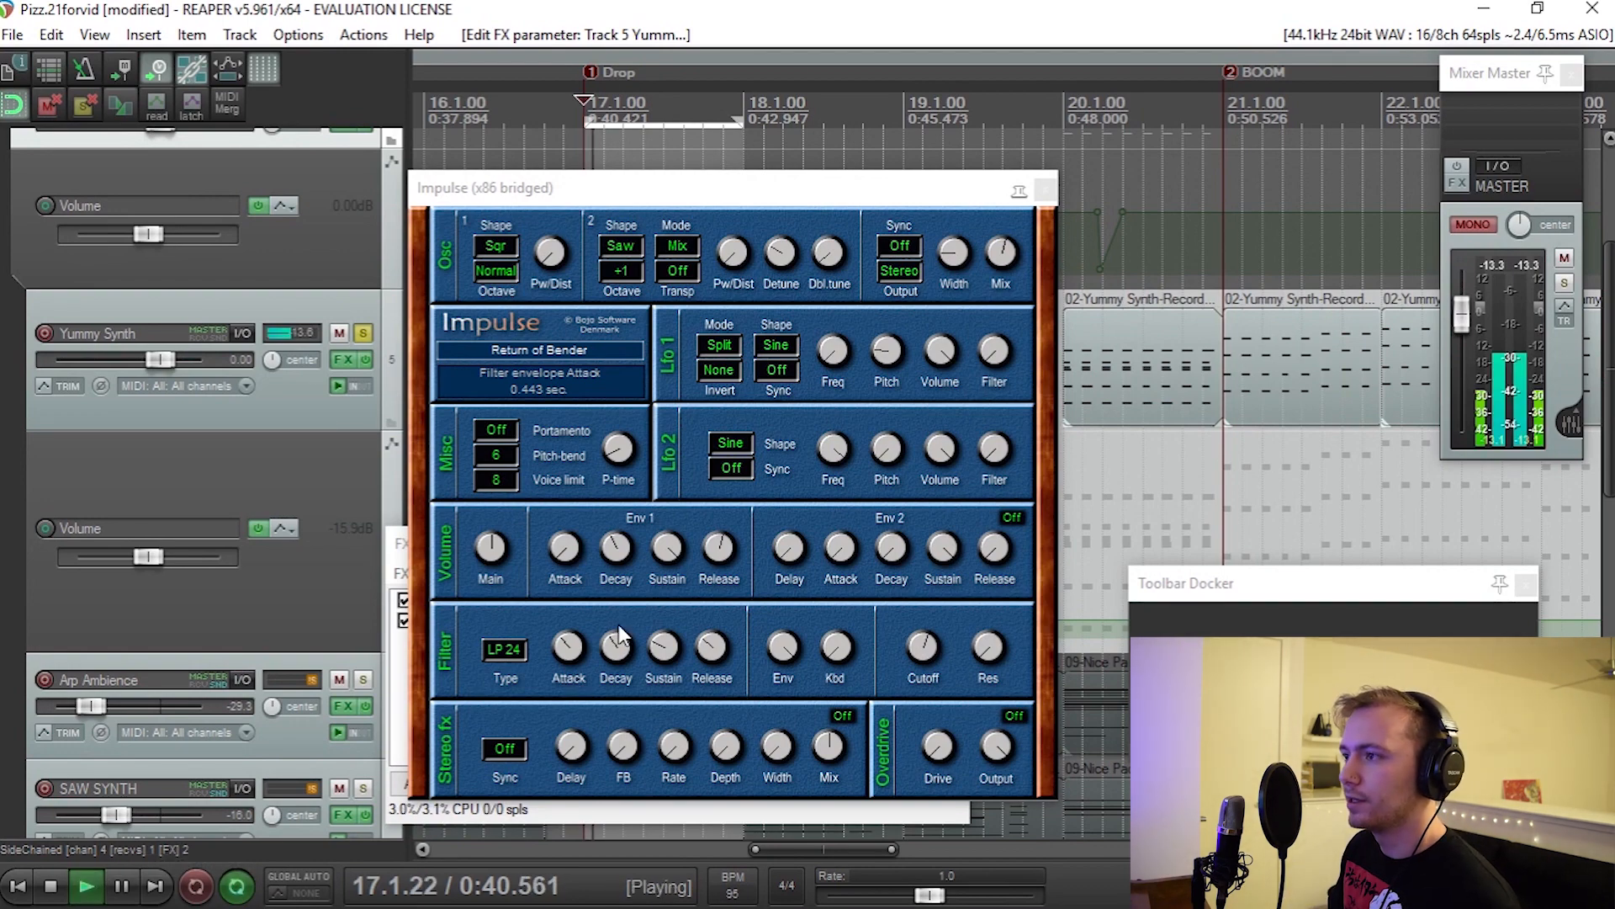
left_click(562, 640)
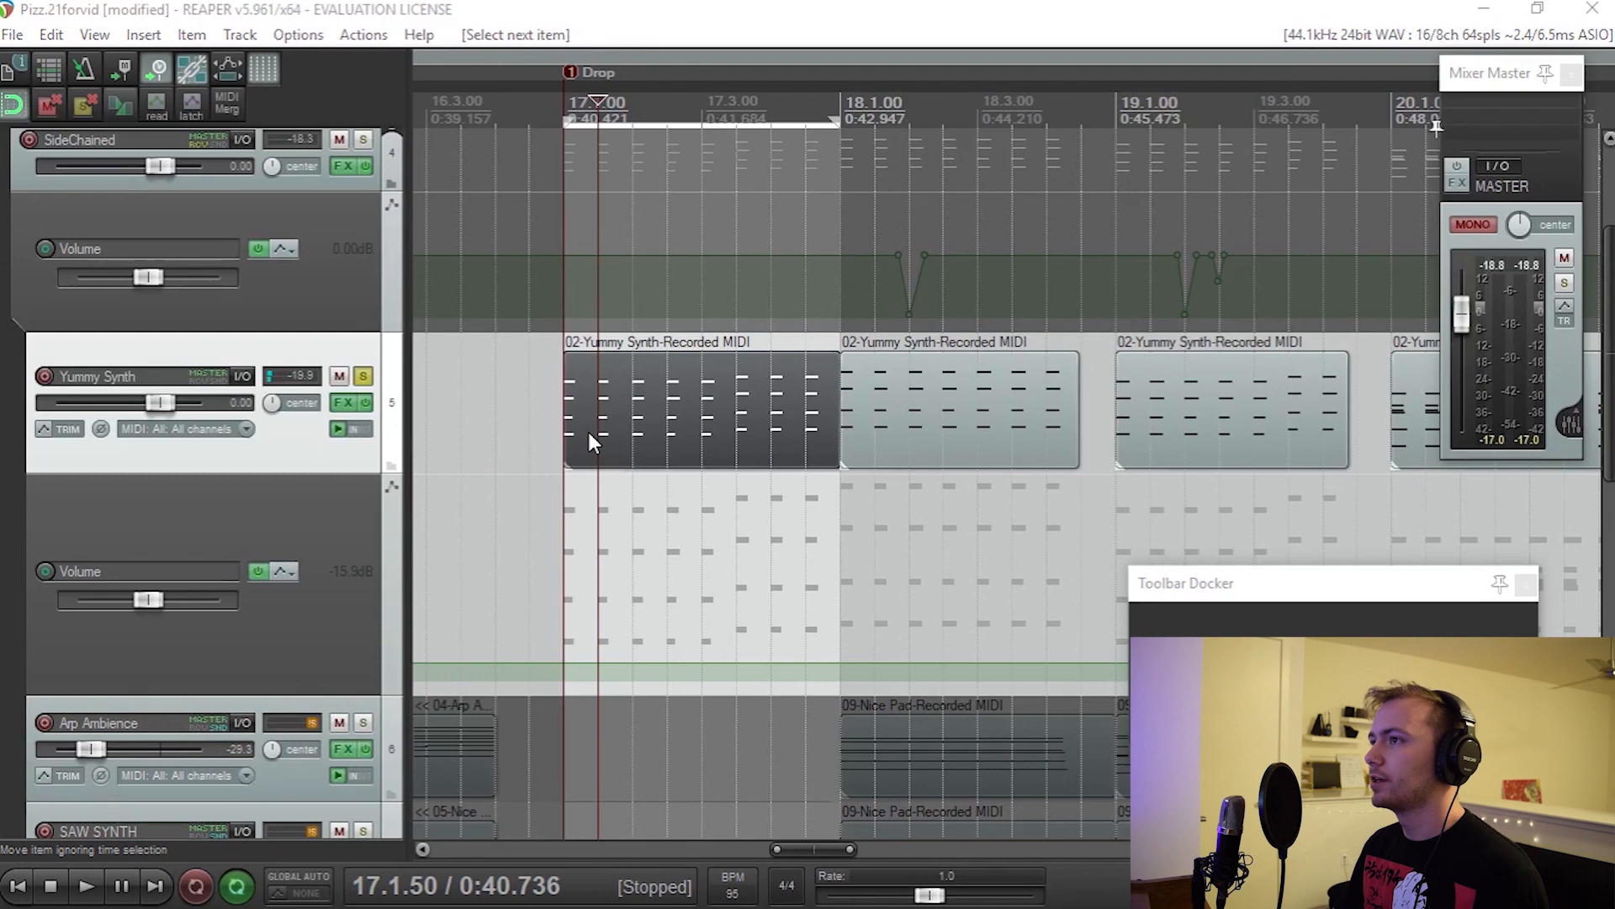
Step: Inspect the notes of the first Yummy Synth MIDI item and play it from bar 17
double_click(588, 432)
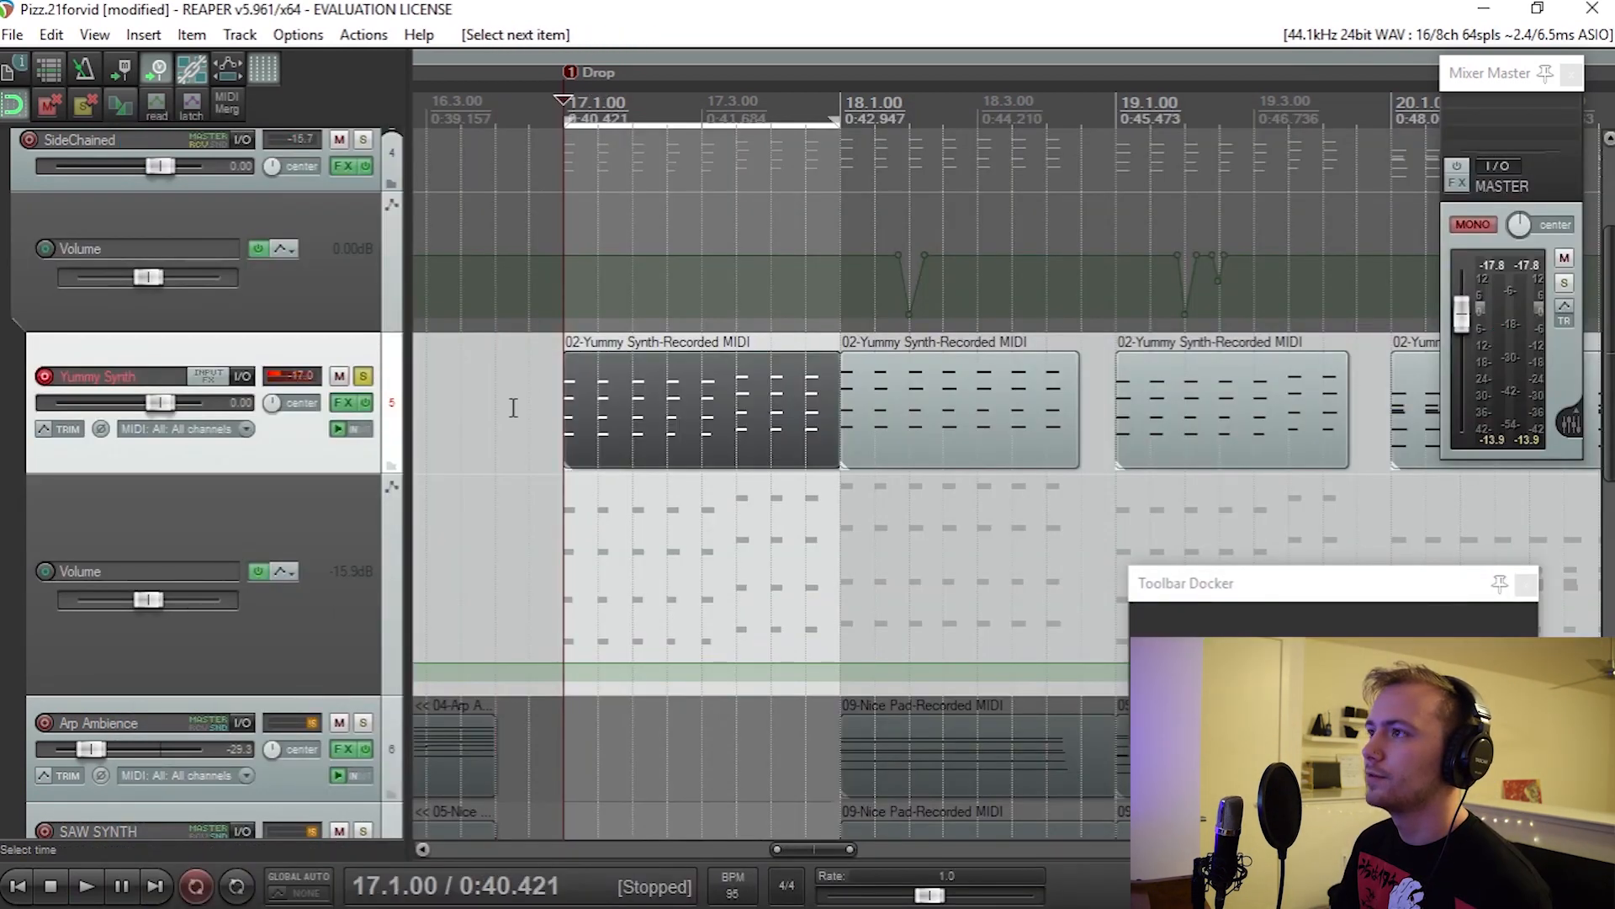
key("space")
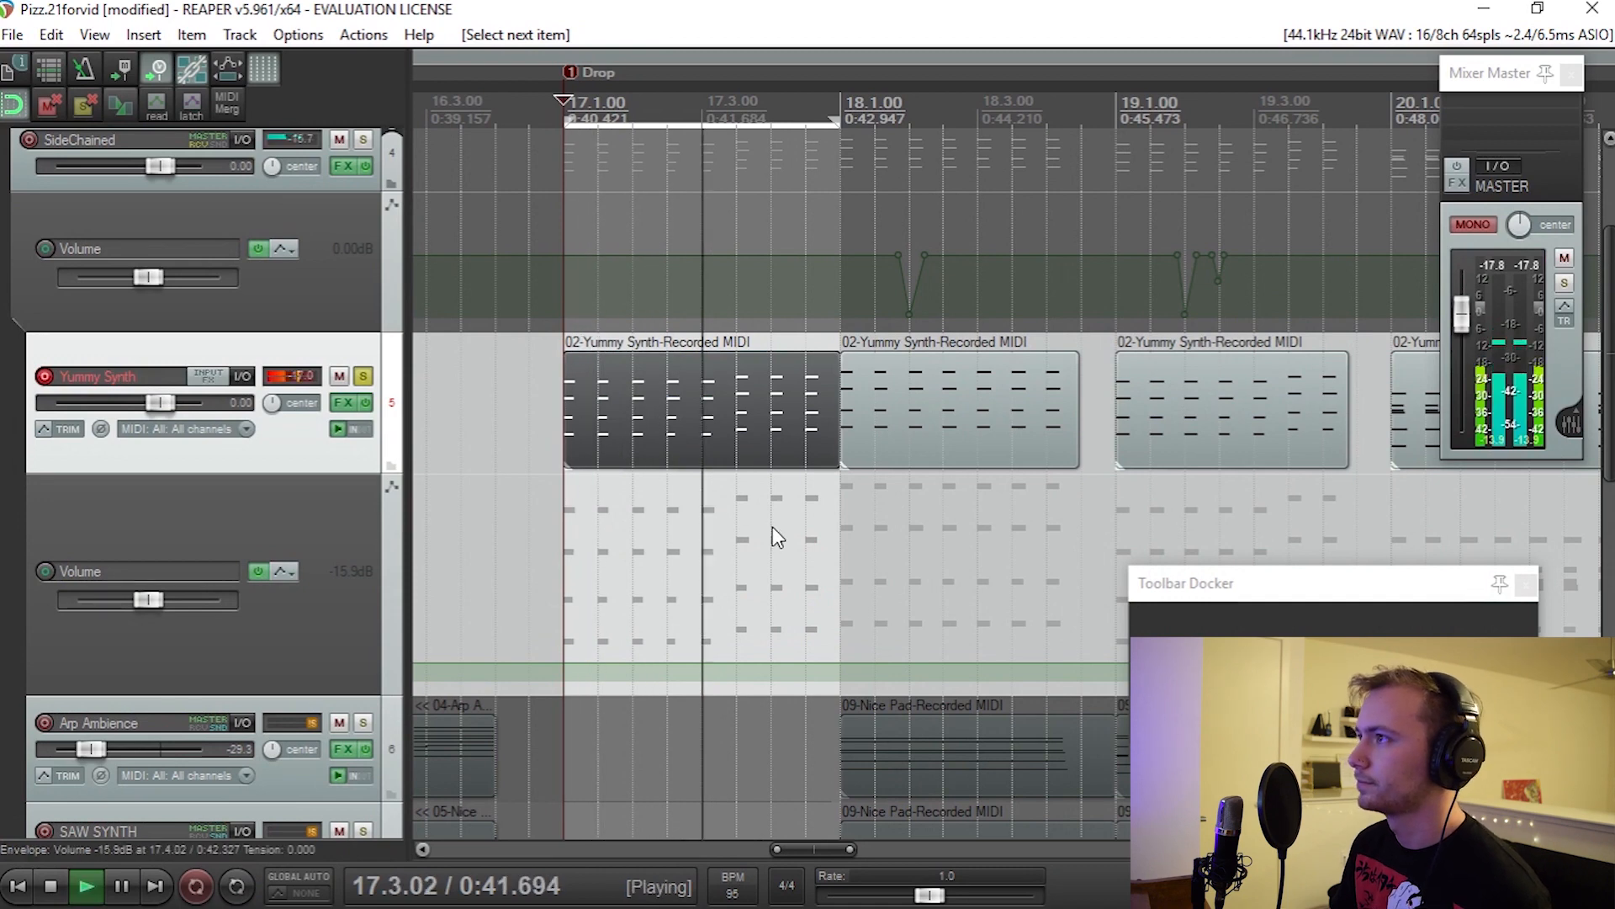
key("space")
Step: Play the Yummy Synth item at bar 20 and examine its chord notes in the MIDI editor
scroll(932, 518, "right", 5)
key("ctrl+Right")
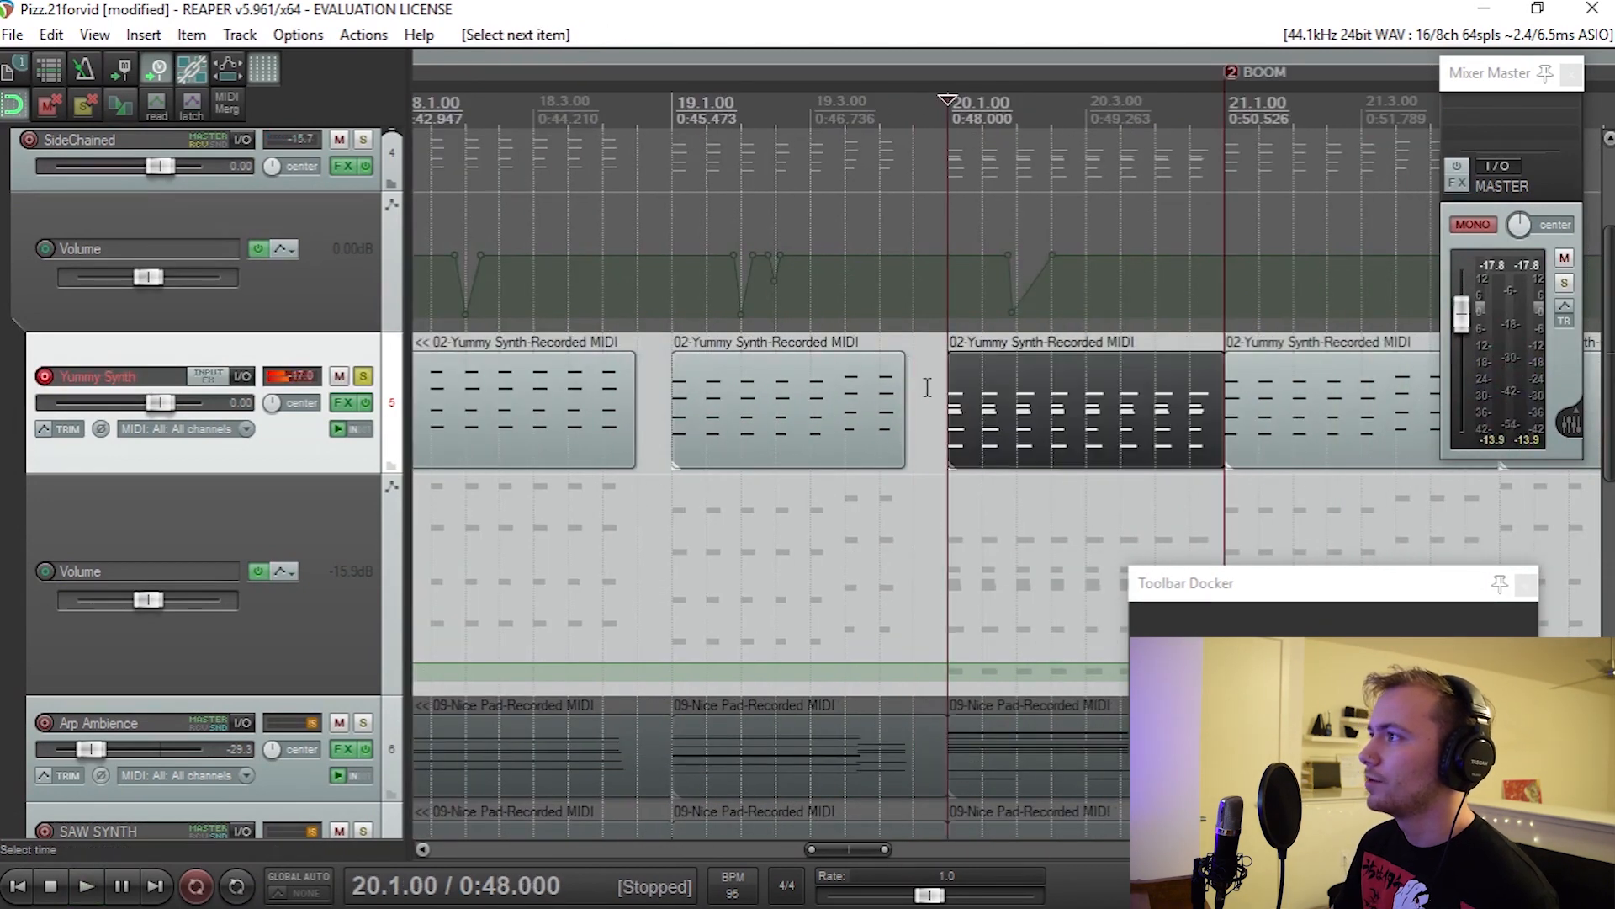
key("space")
scroll(926, 408, "up", 4)
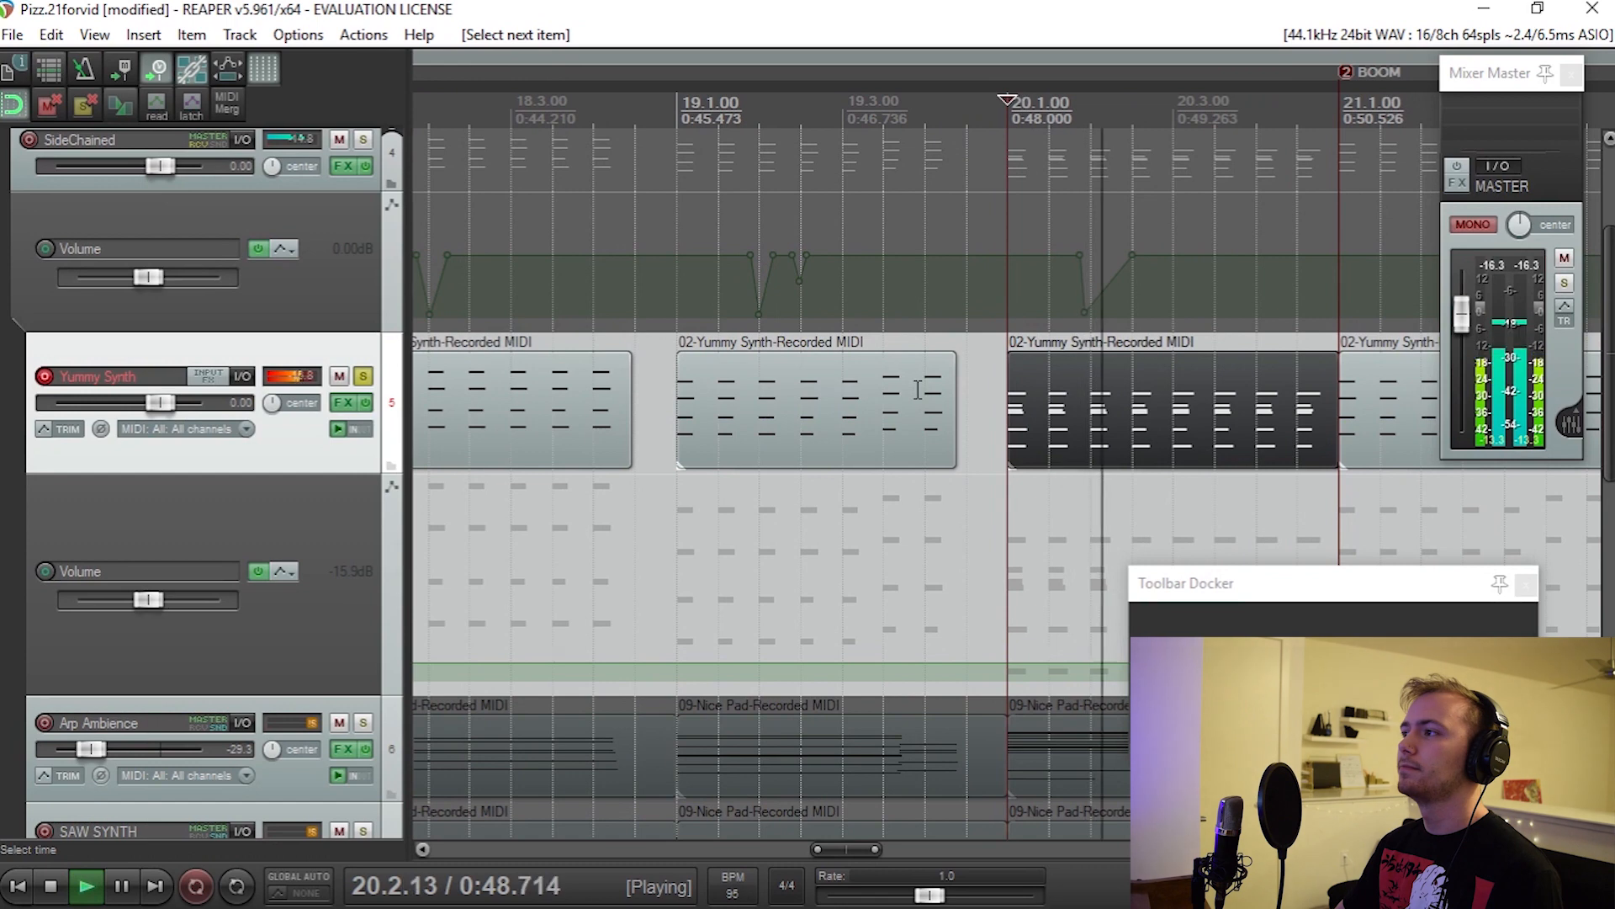
key("space")
double_click(912, 417)
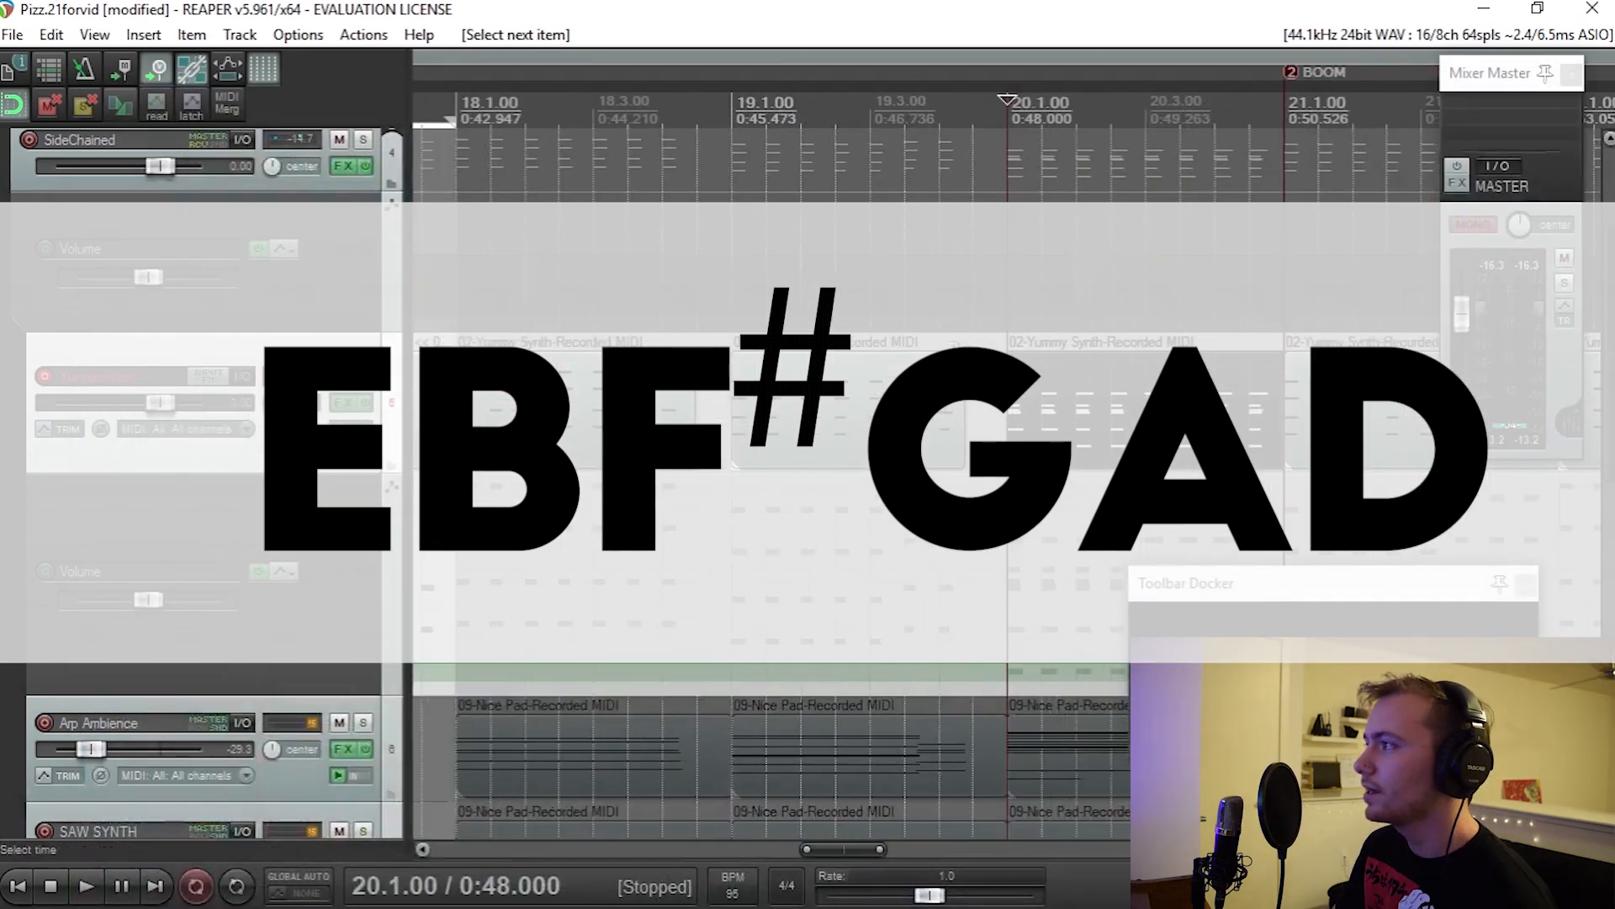
scroll(795, 447, "down", 7)
scroll(740, 471, "down", 3)
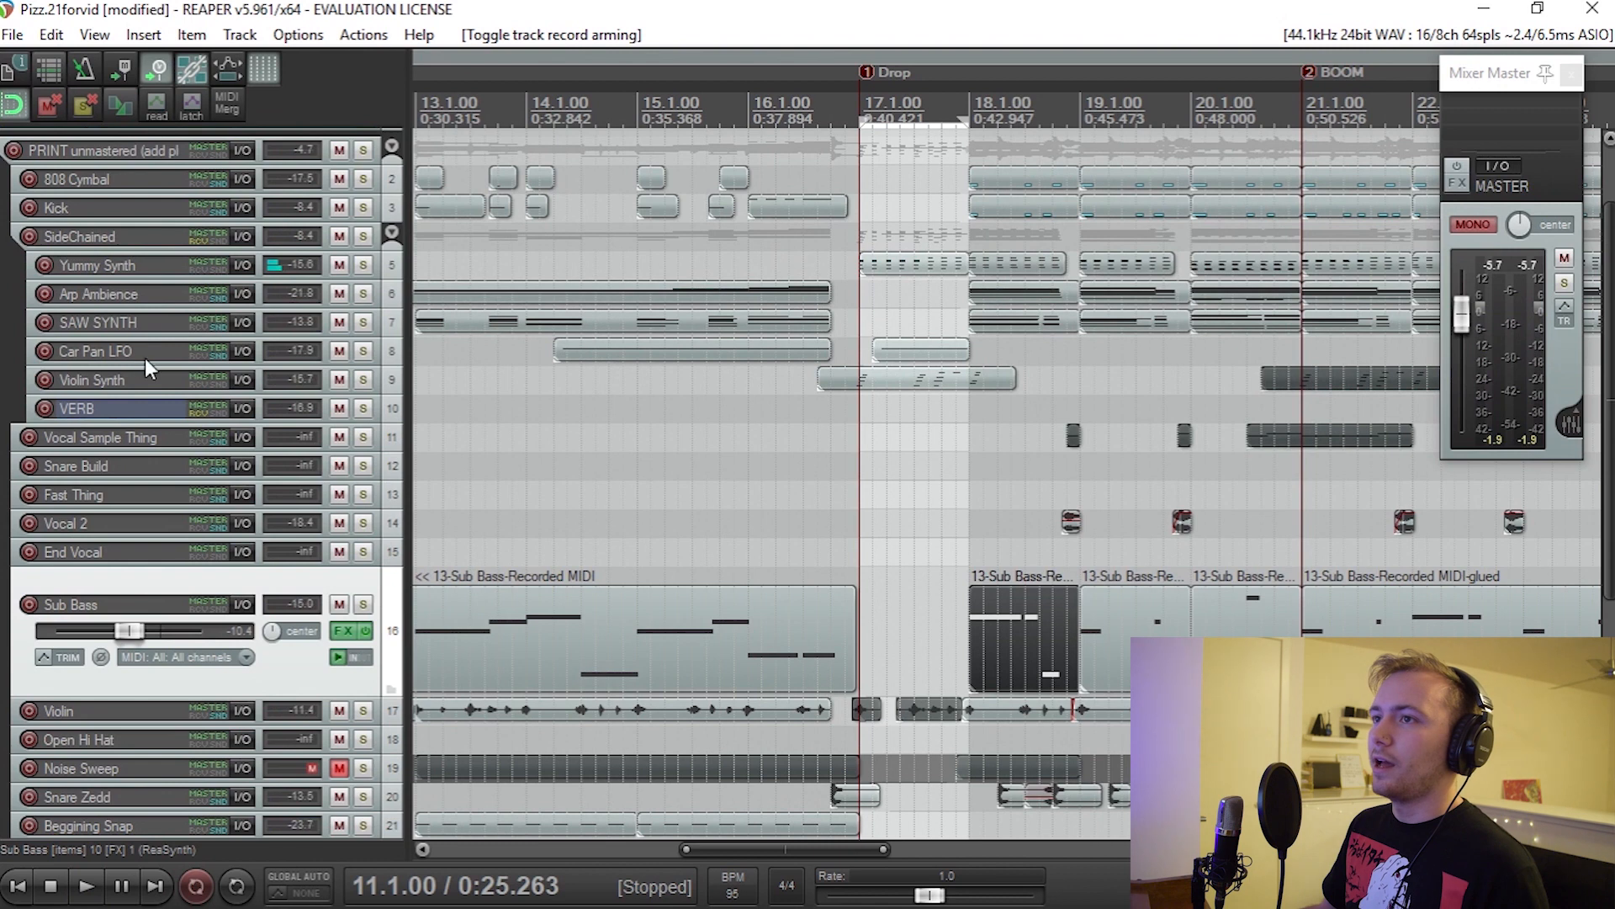
Step: Enlarge the Car Pan LFO track, select its first item and play the track soloed from bar 14
left_click_drag(148, 365, 152, 427)
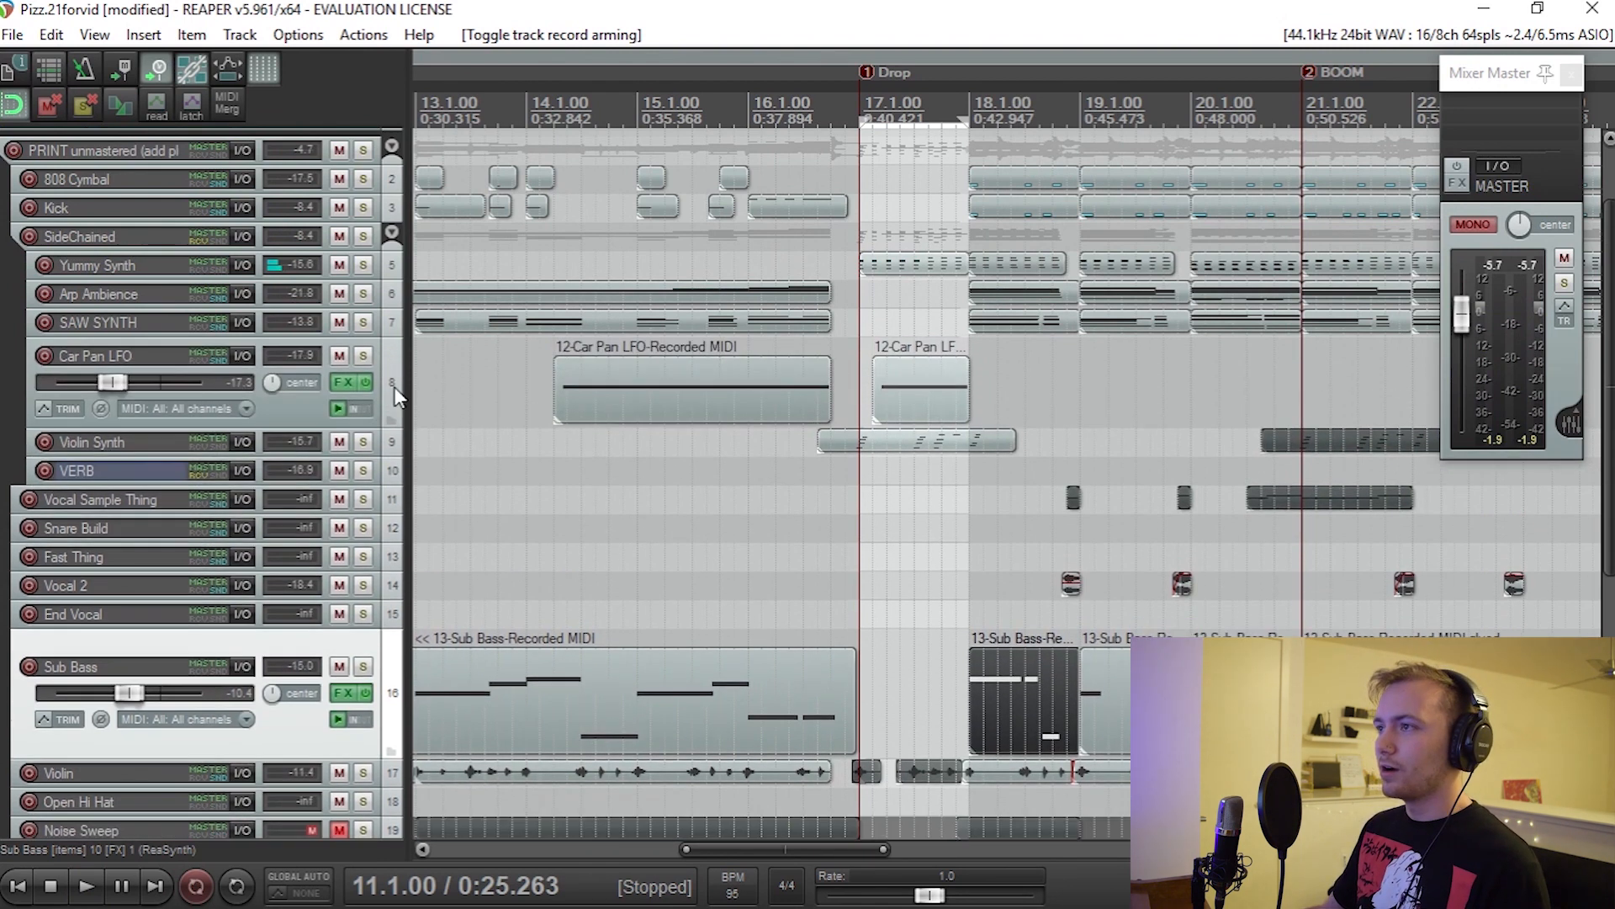
left_click(476, 388)
scroll(476, 389, "up", 1)
key("ctrl+Right")
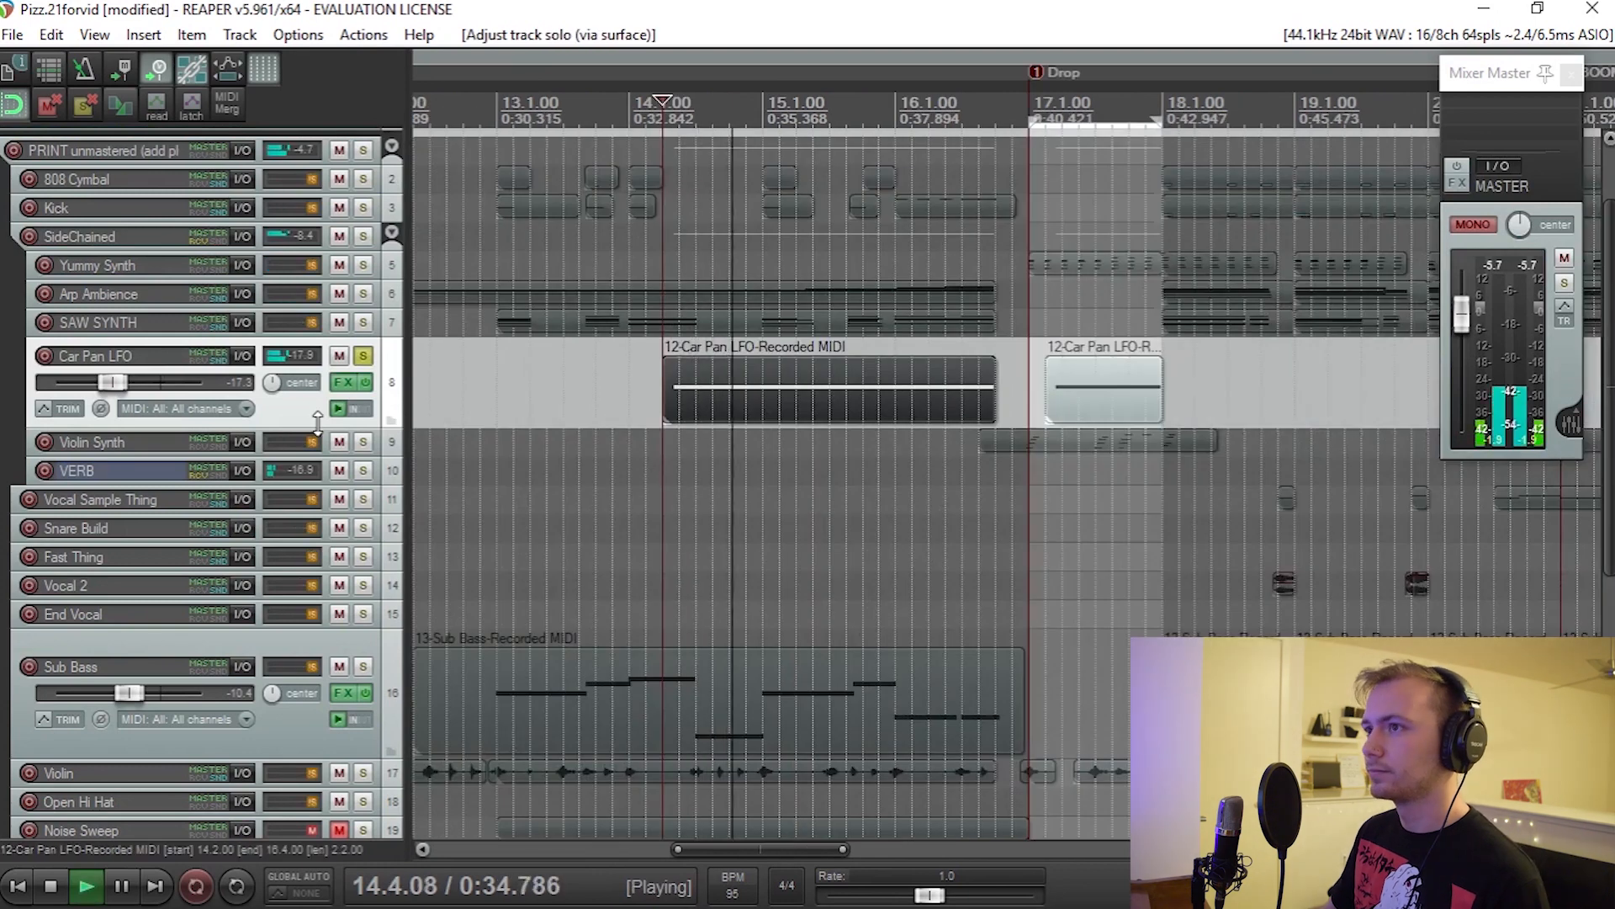
left_click_drag(322, 439, 322, 536)
scroll(761, 527, "up", 1)
scroll(766, 532, "right", 1)
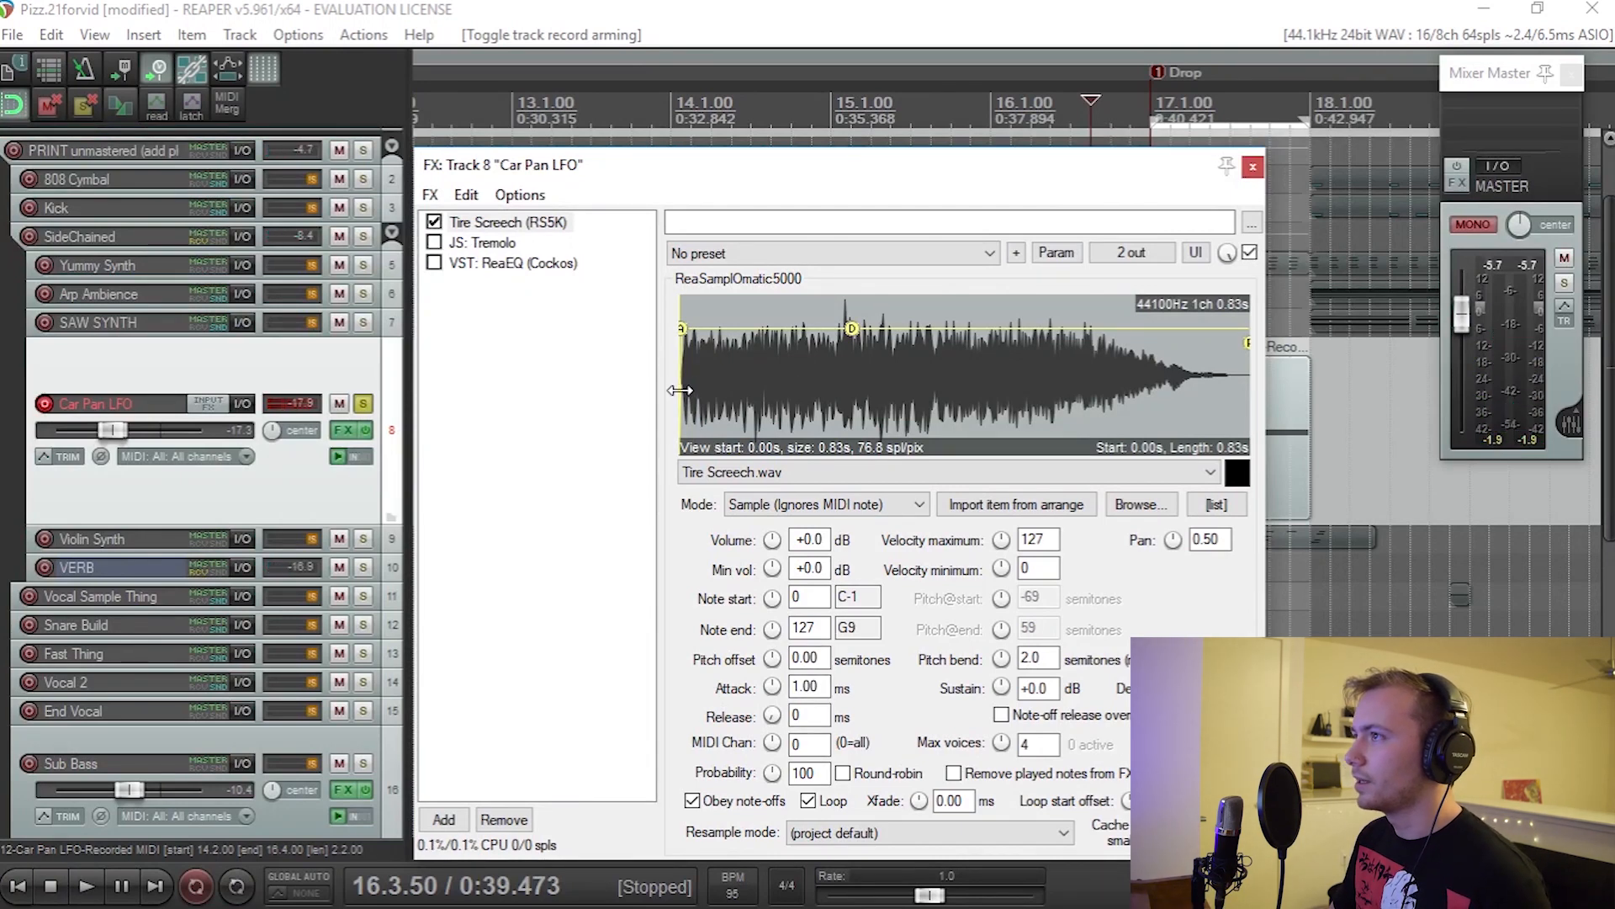
Step: Trim the Tire Screech sample to a 0.12 s start and 0.53 s length, and raise its loop crossfade to about 206.8 ms
left_click_drag(681, 389, 760, 390)
left_click_drag(1228, 394, 1120, 390)
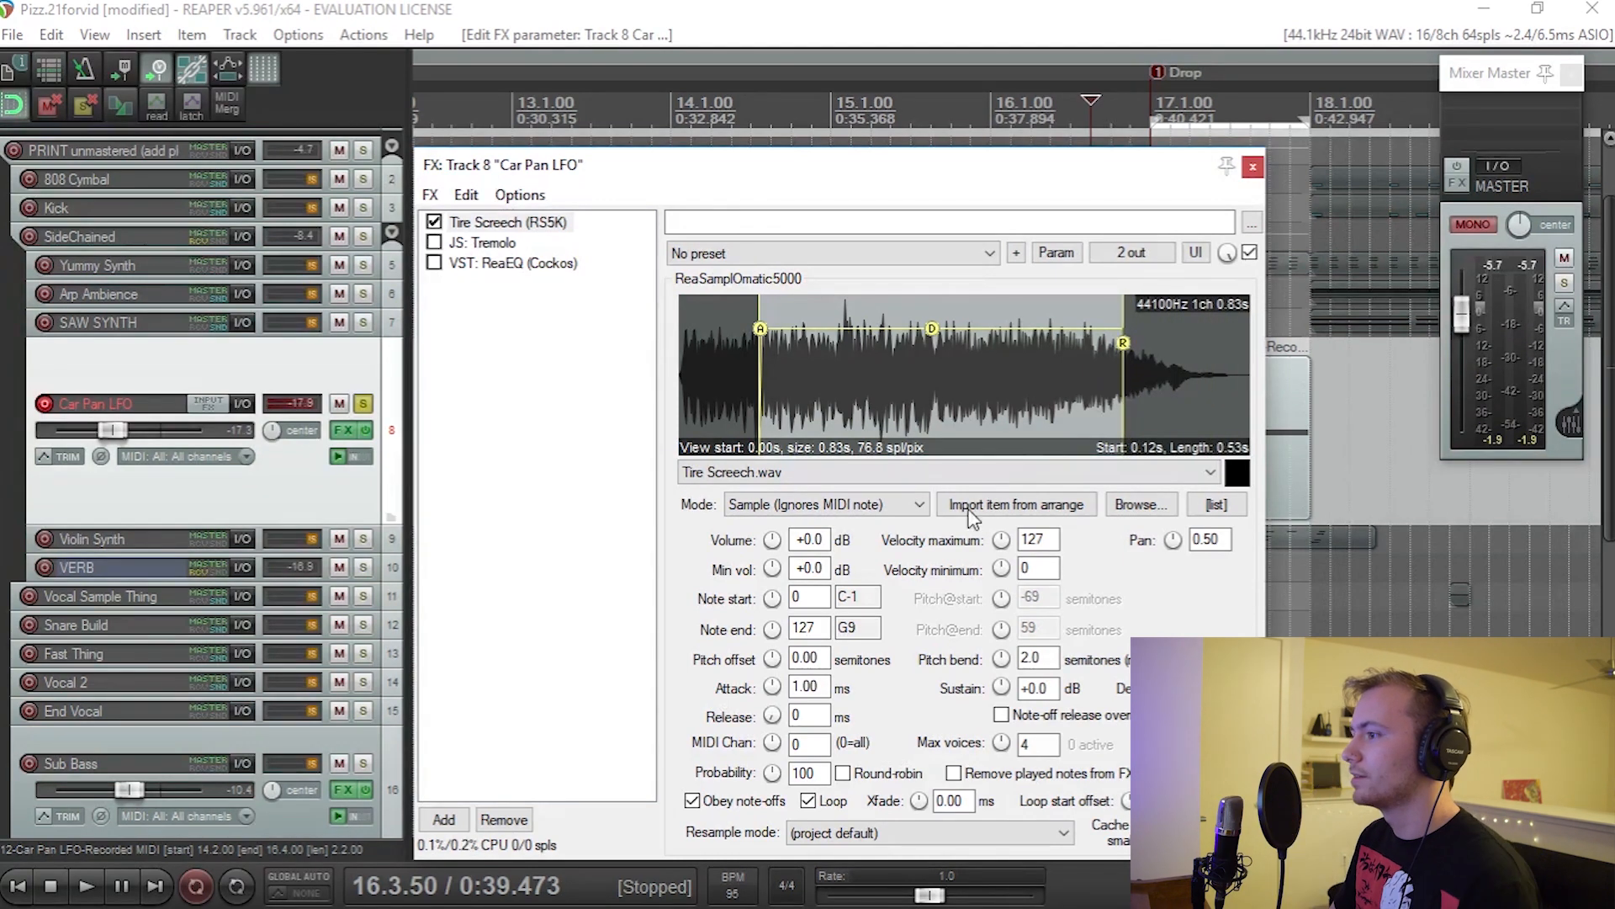
mouse_move(920, 800)
left_mouse_down()
mouse_move(920, 783)
mouse_move(927, 809)
left_mouse_up()
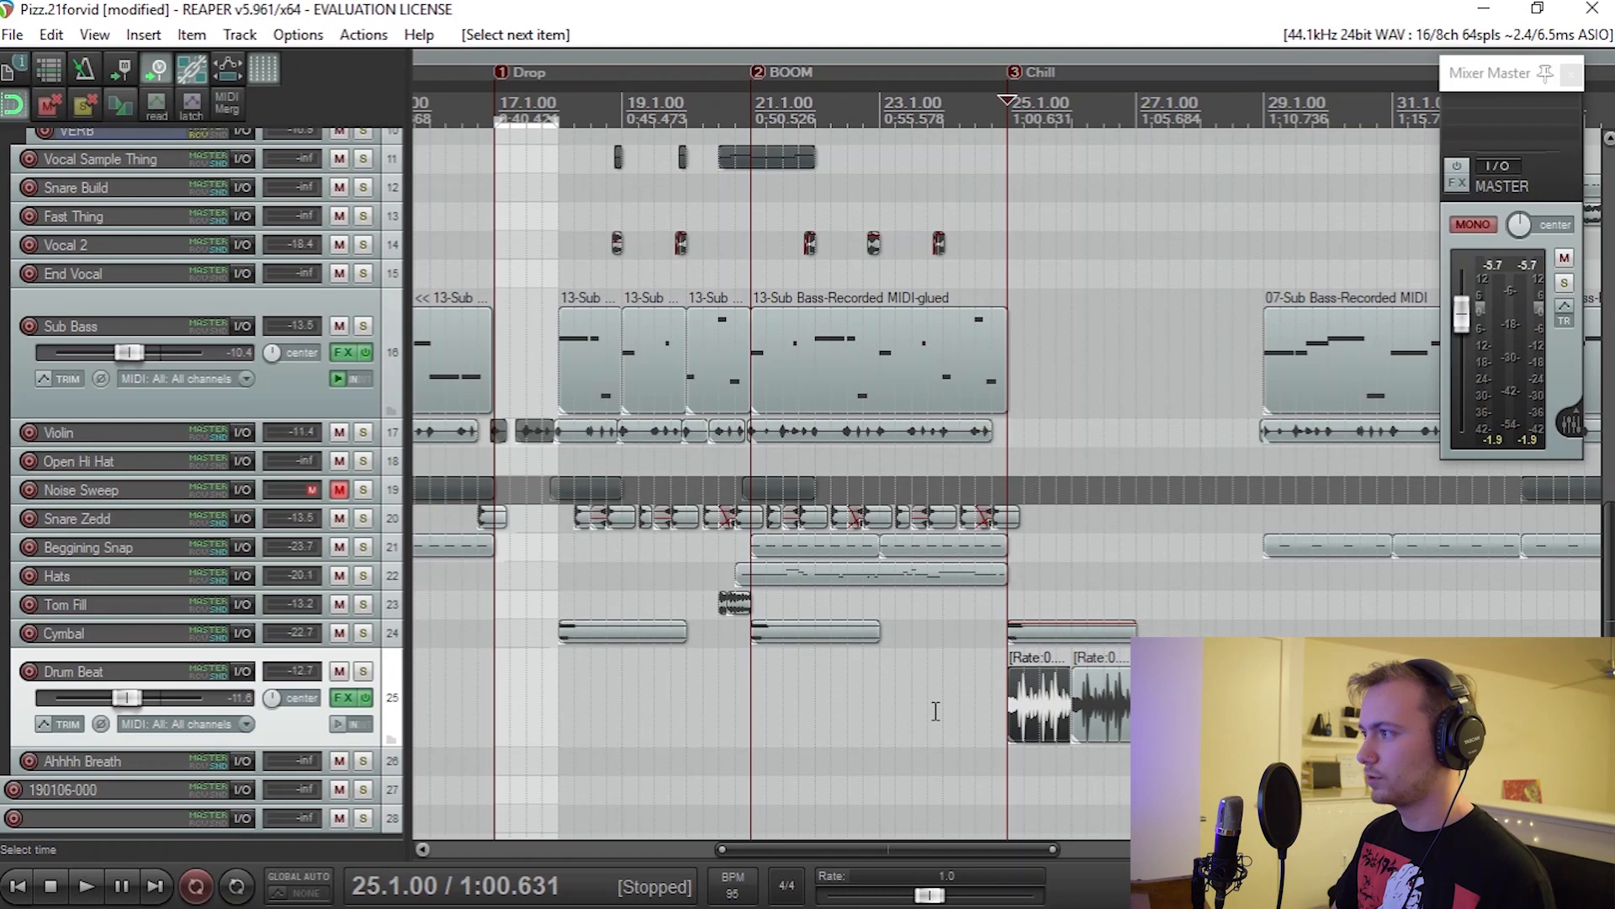
Step: Play the full mix across the Chill marker at bar 25, where the Drum Beat track enters
scroll(929, 711, "up", 2)
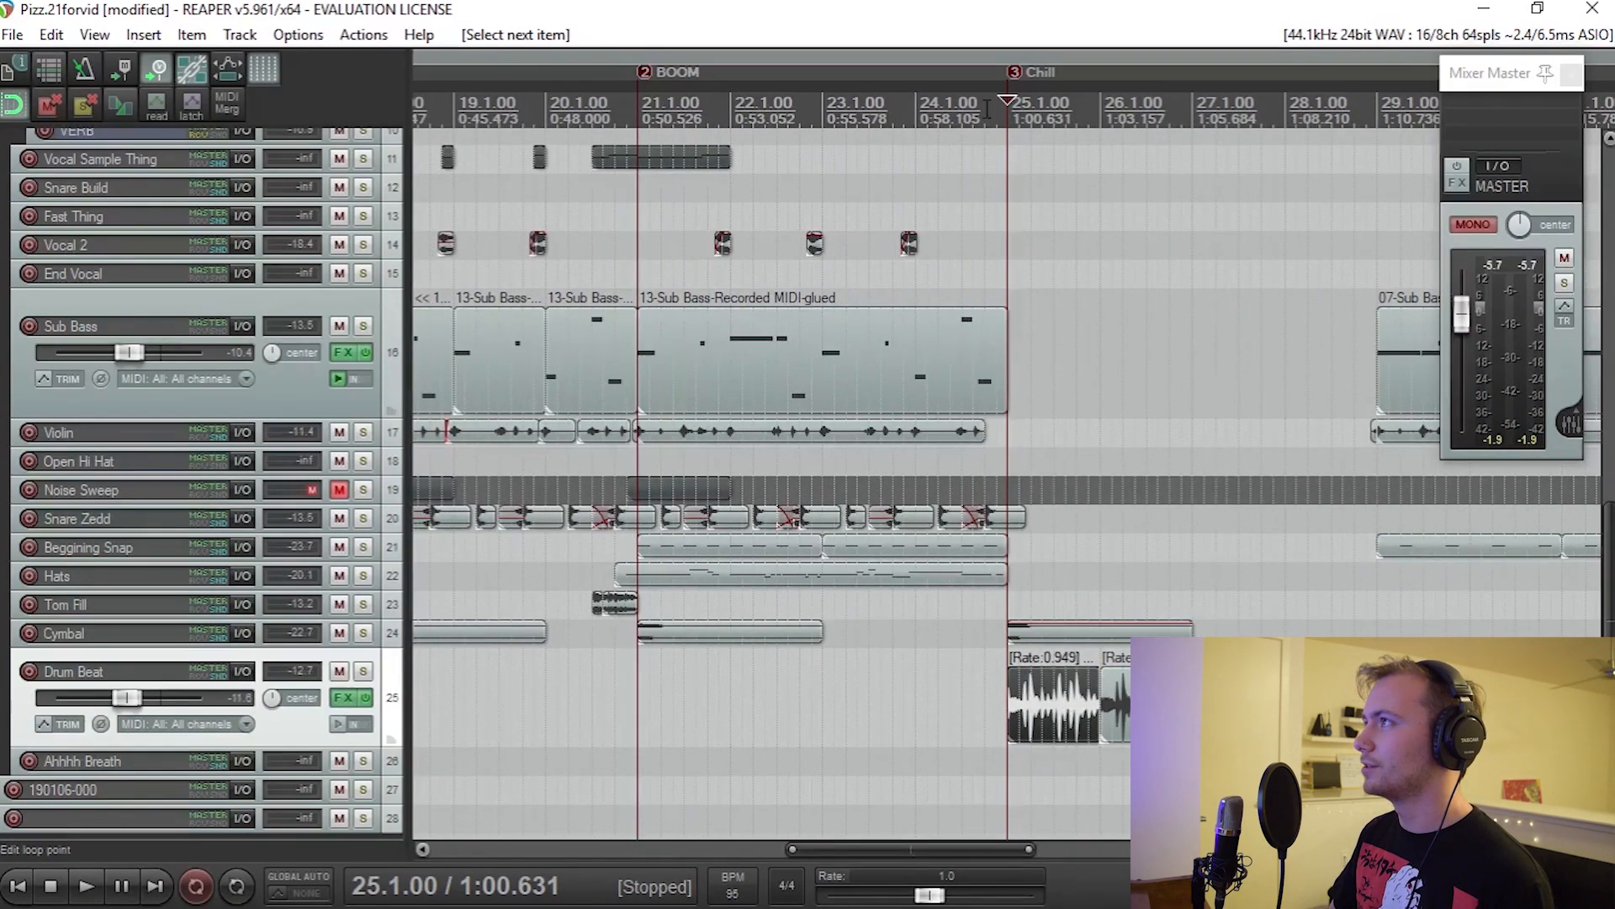
scroll(994, 361, "right", 3)
scroll(779, 560, "down", 1)
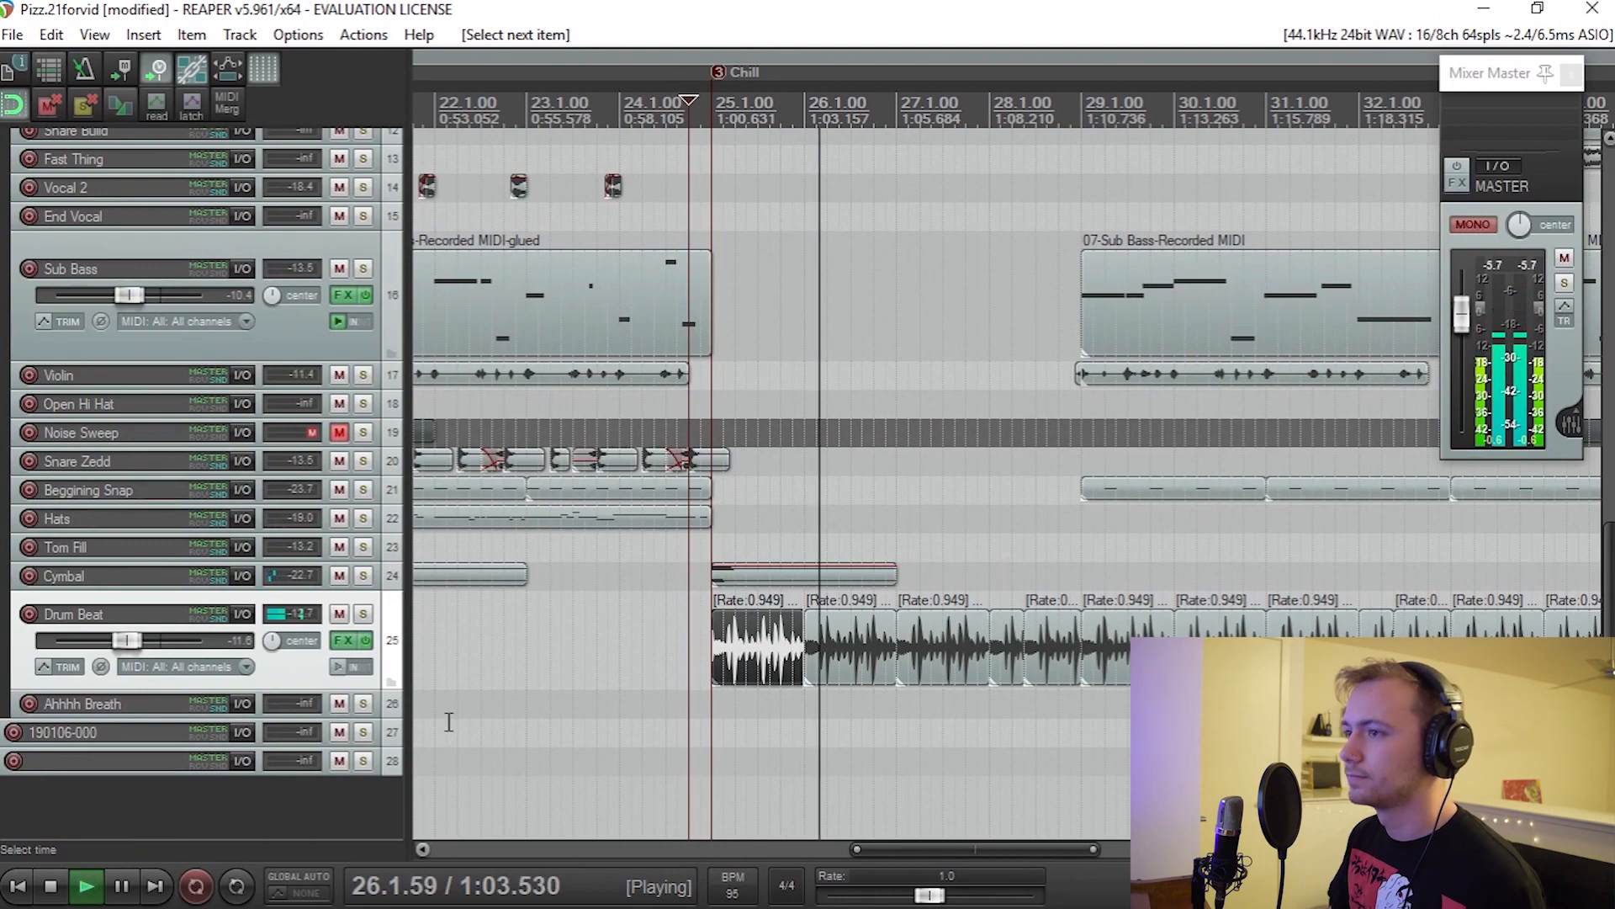
key("space")
Step: Solo the Drum Beat track and play its loop from just before the Chill marker
left_click(363, 613)
key("space")
scroll(667, 642, "up", 2)
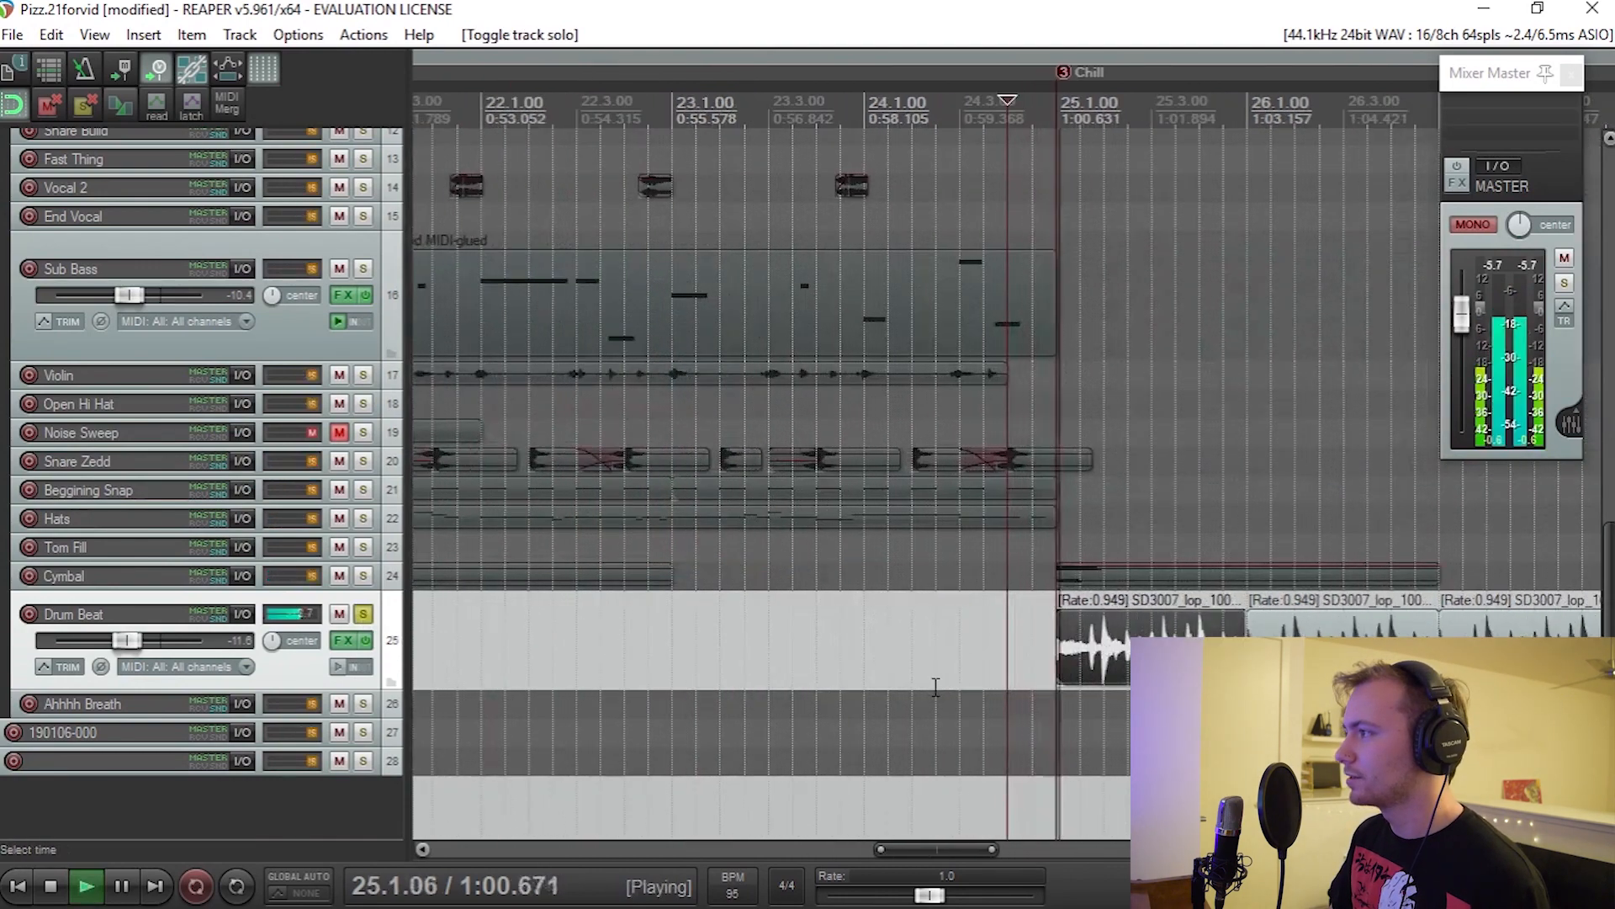
scroll(935, 687, "up", 1)
scroll(936, 687, "right", 3)
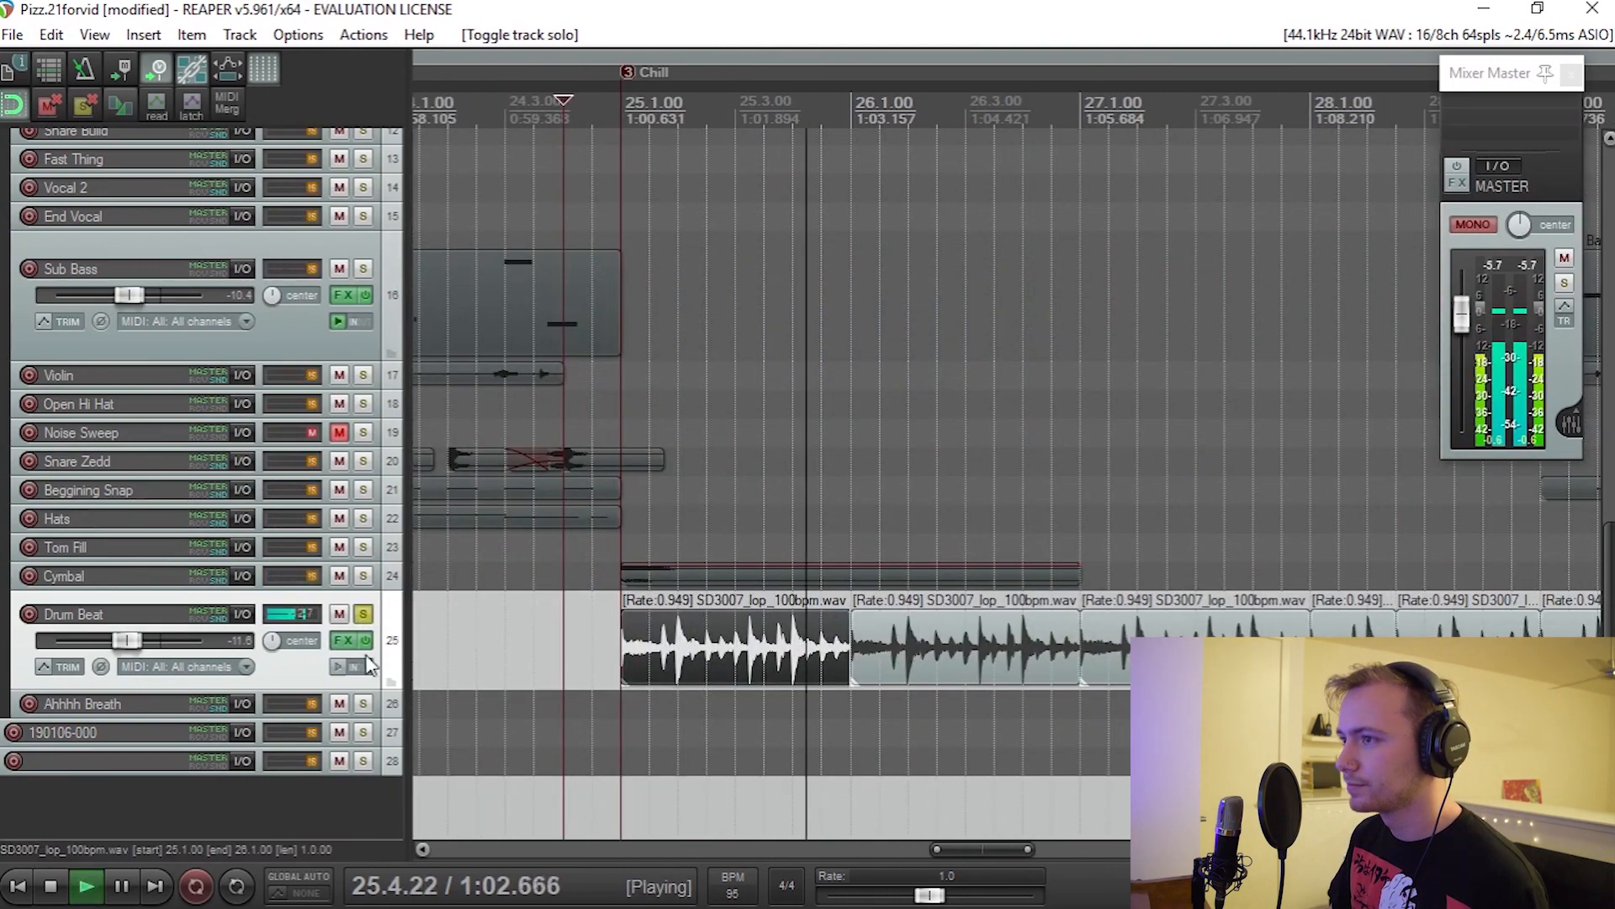
key("space")
Step: Open the Drum Beat track's ReaEQ, move its window clear of the waveform and start playback
left_click(350, 636)
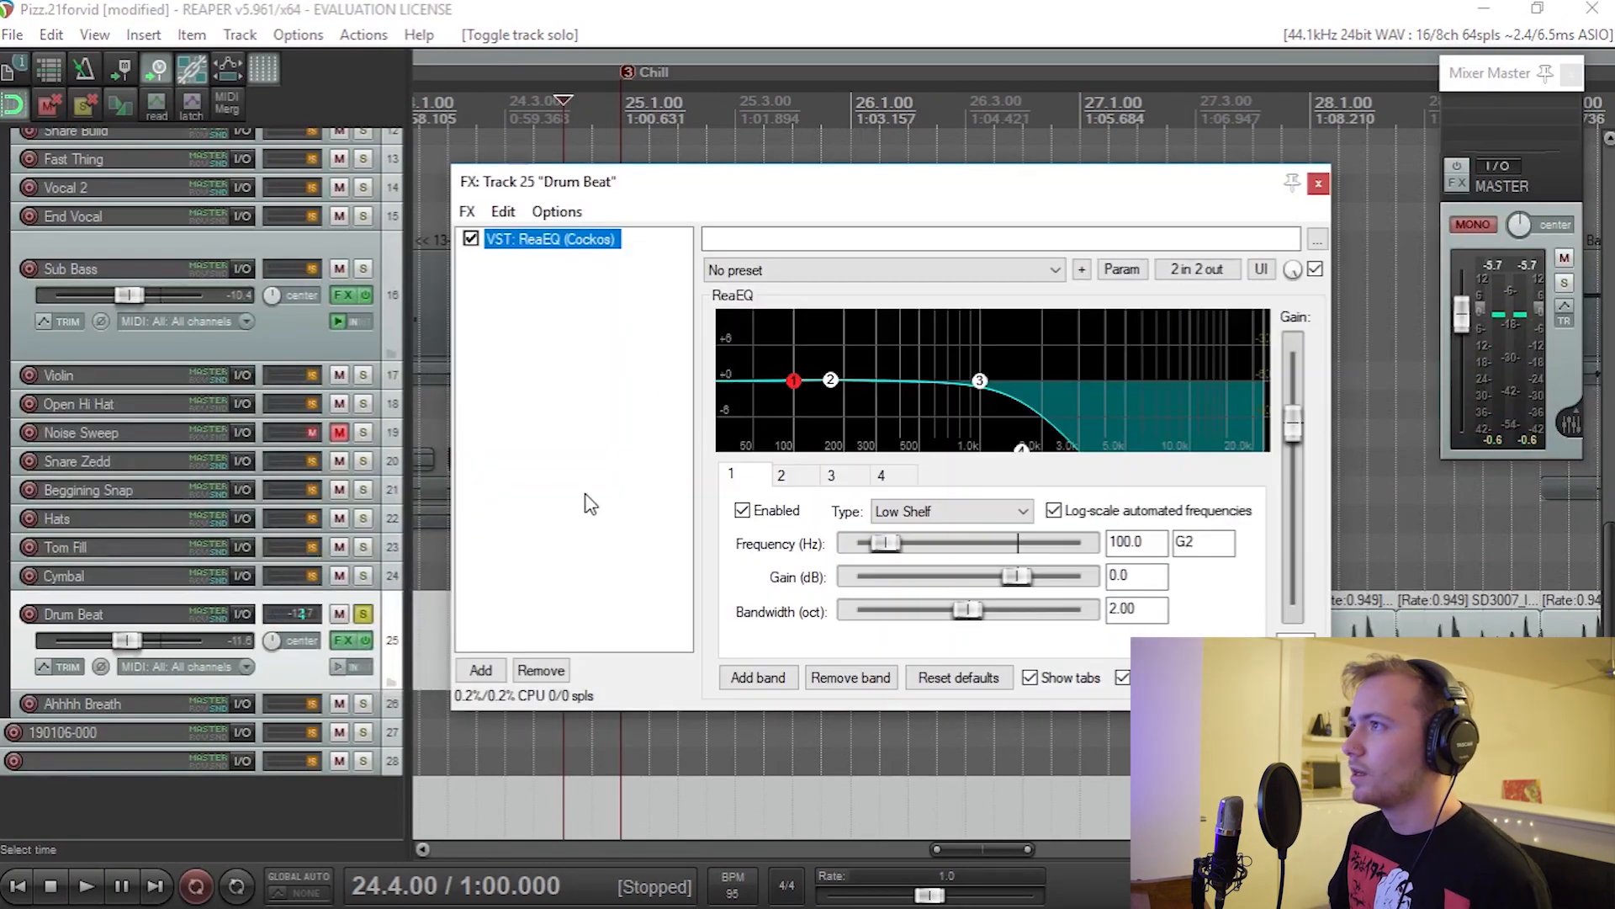
left_click_drag(755, 220, 675, 76)
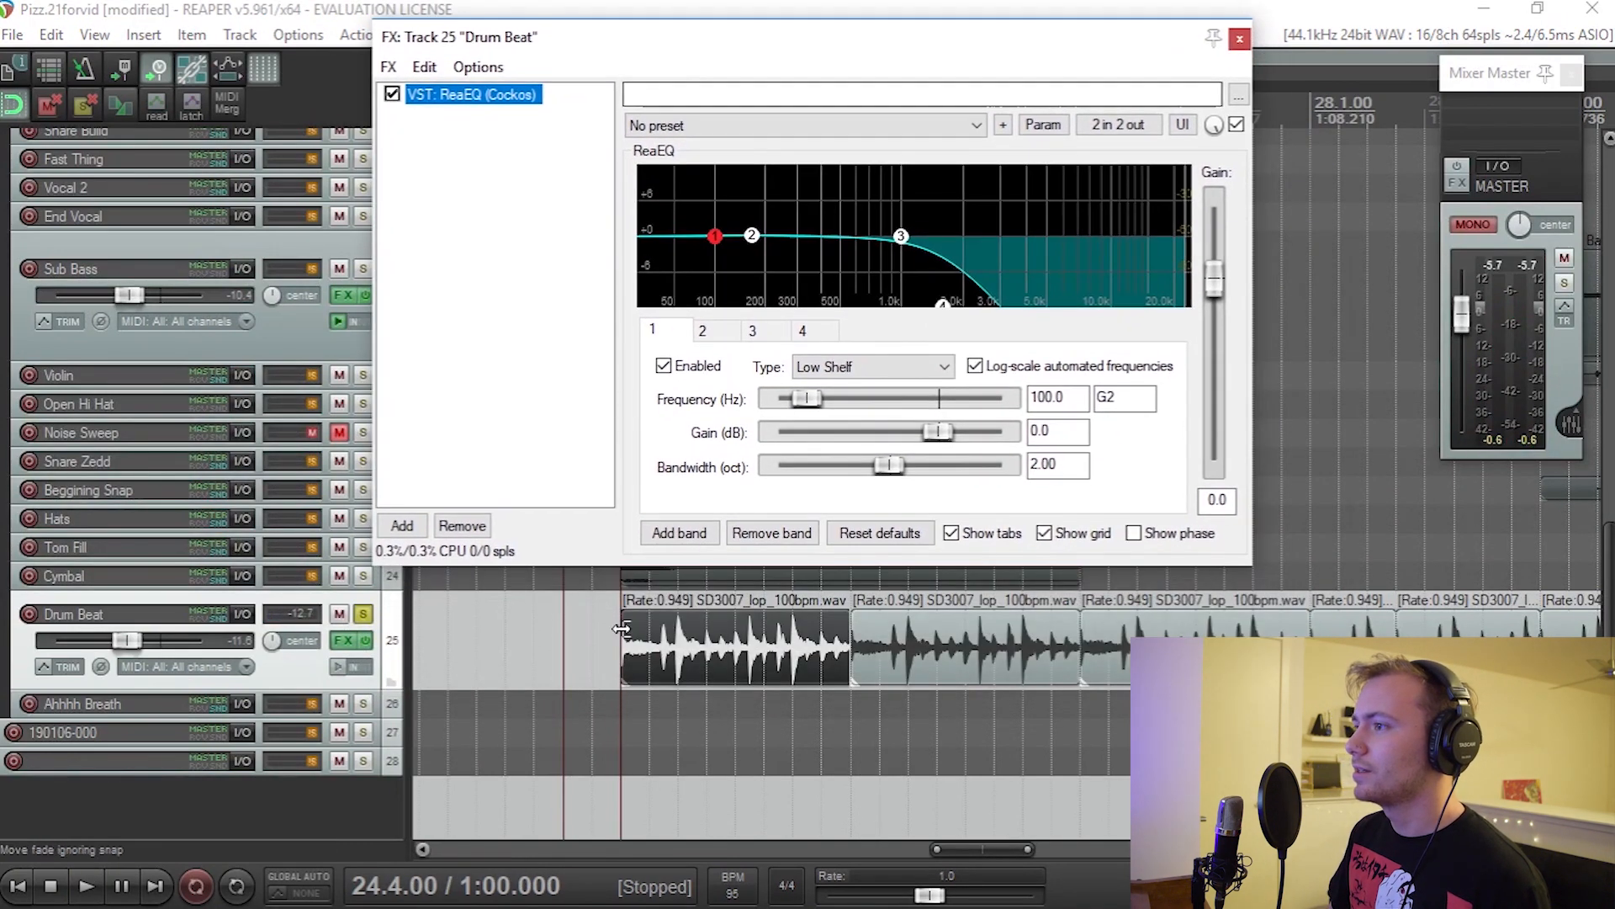
key("space")
Step: Try moving ReaEQ's high shelf band 4 to 24000 Hz during playback and undo the move
left_click_drag(943, 303, 1187, 303)
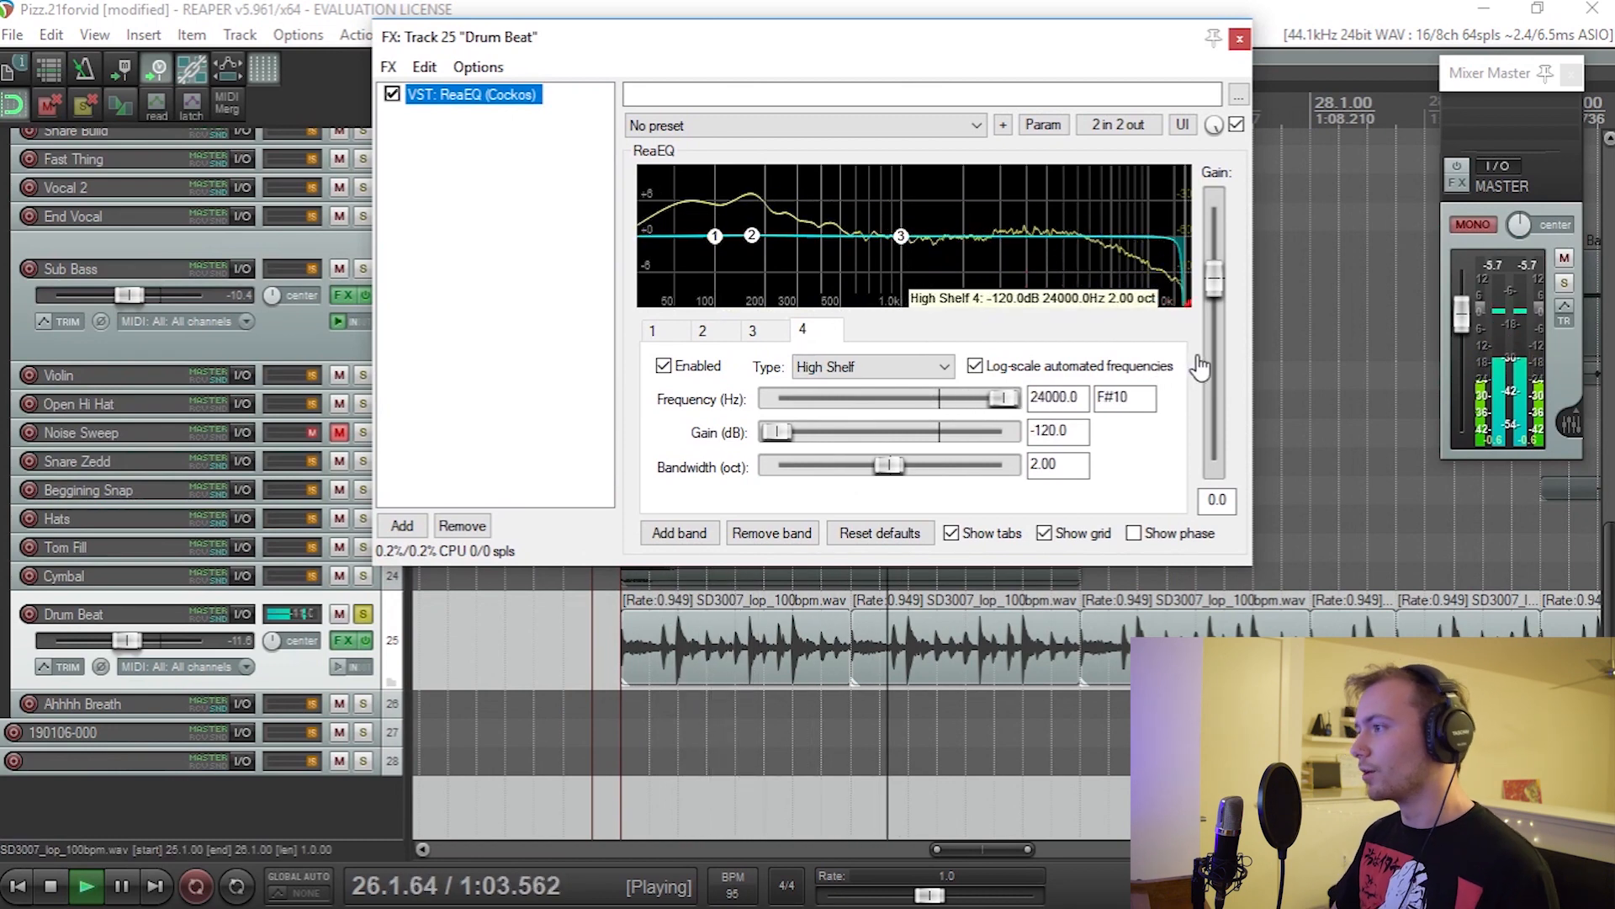
key("ctrl+z")
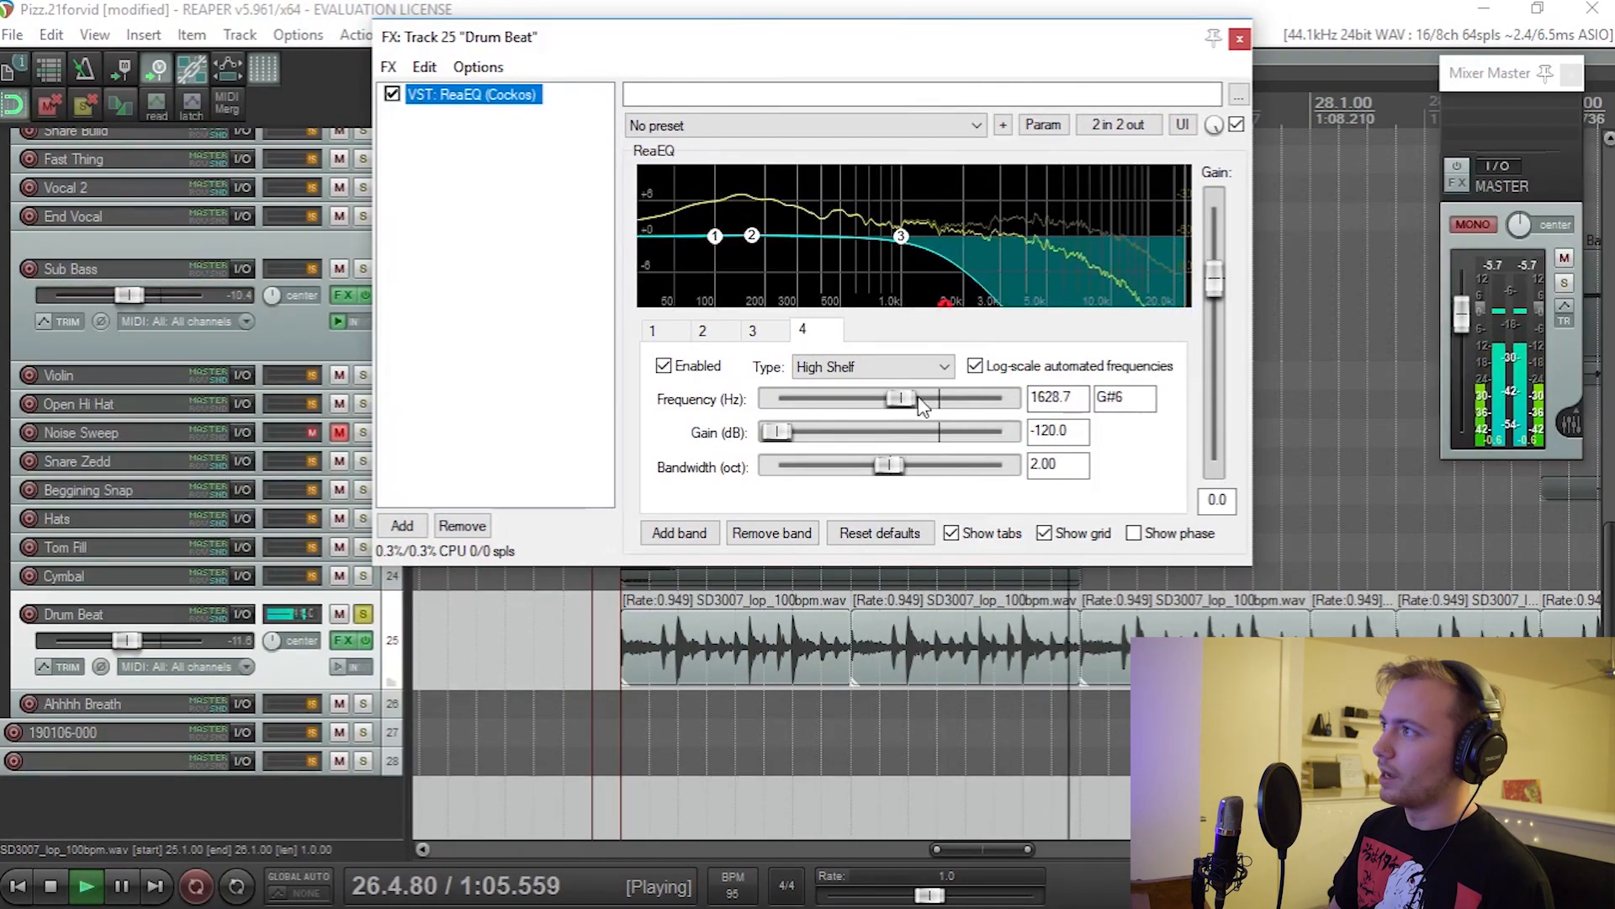
scroll(854, 663, "right", 5)
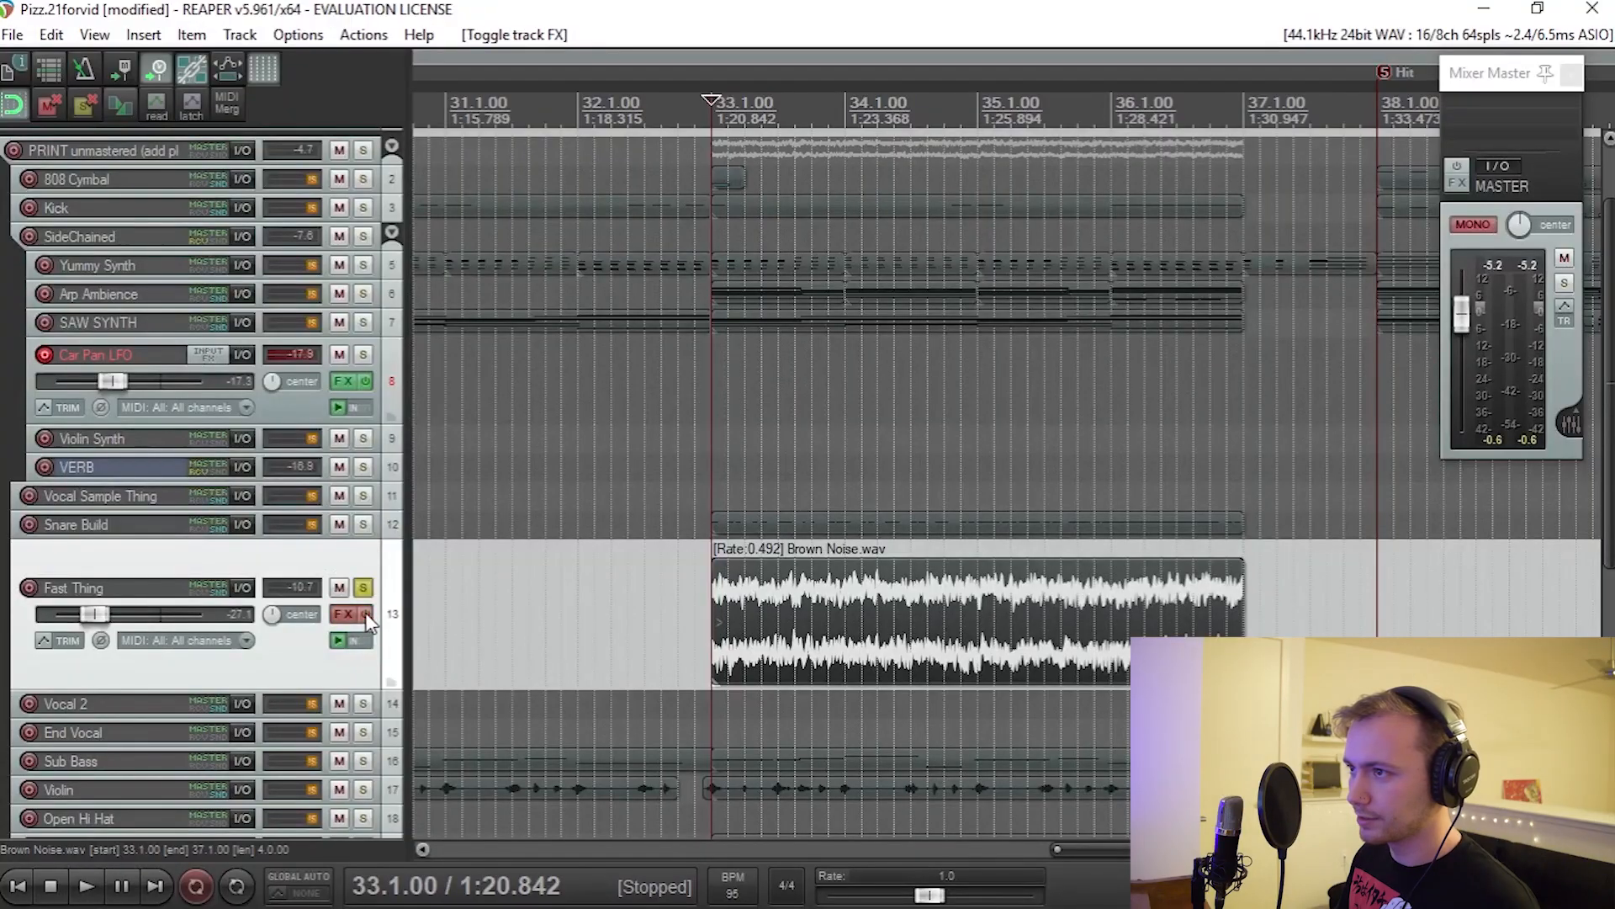
Step: Open the Fast Thing track's FX chain, show the Audio To MIDI Drum Trigger settings and move the window above the waveform
key("space")
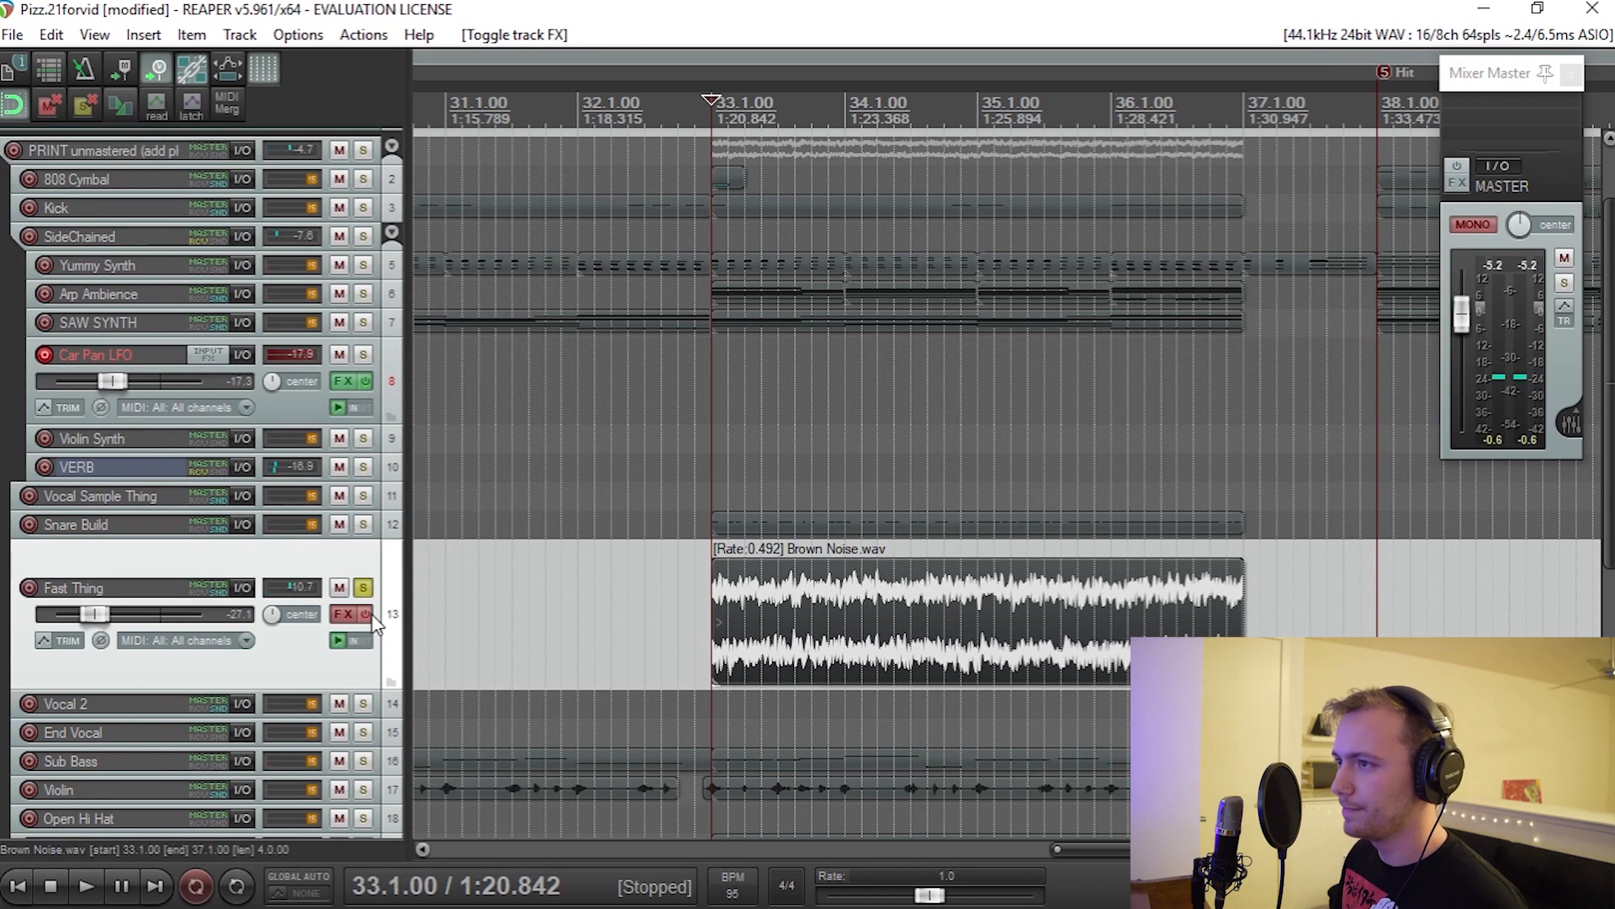
scroll(768, 634, "up", 3)
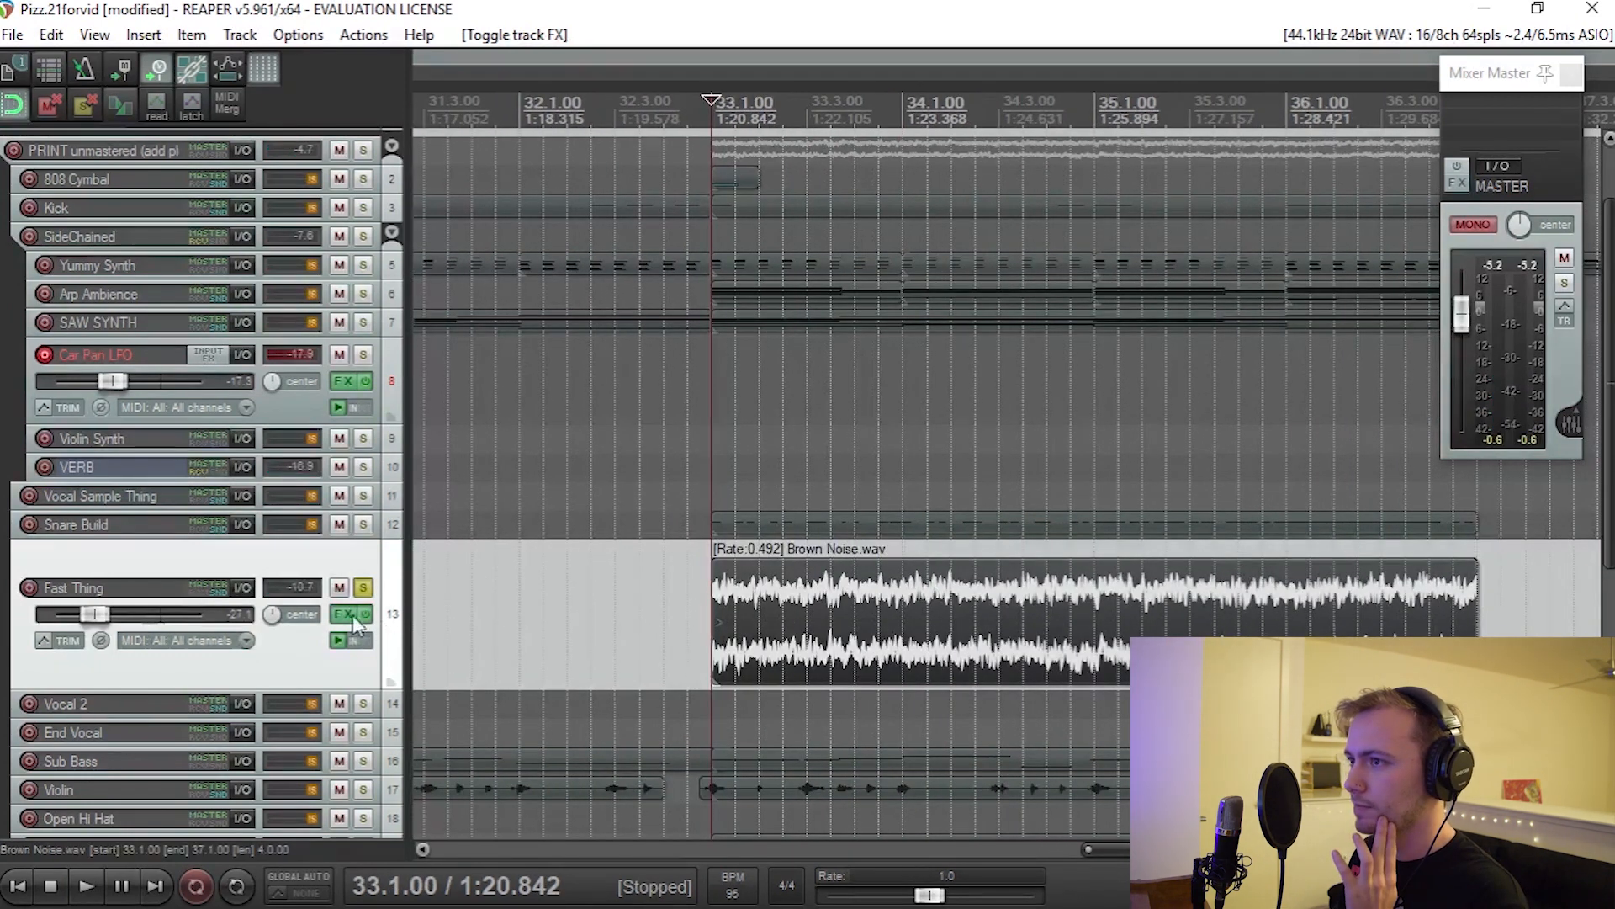
left_click(344, 616)
left_click_drag(849, 561, 727, 425)
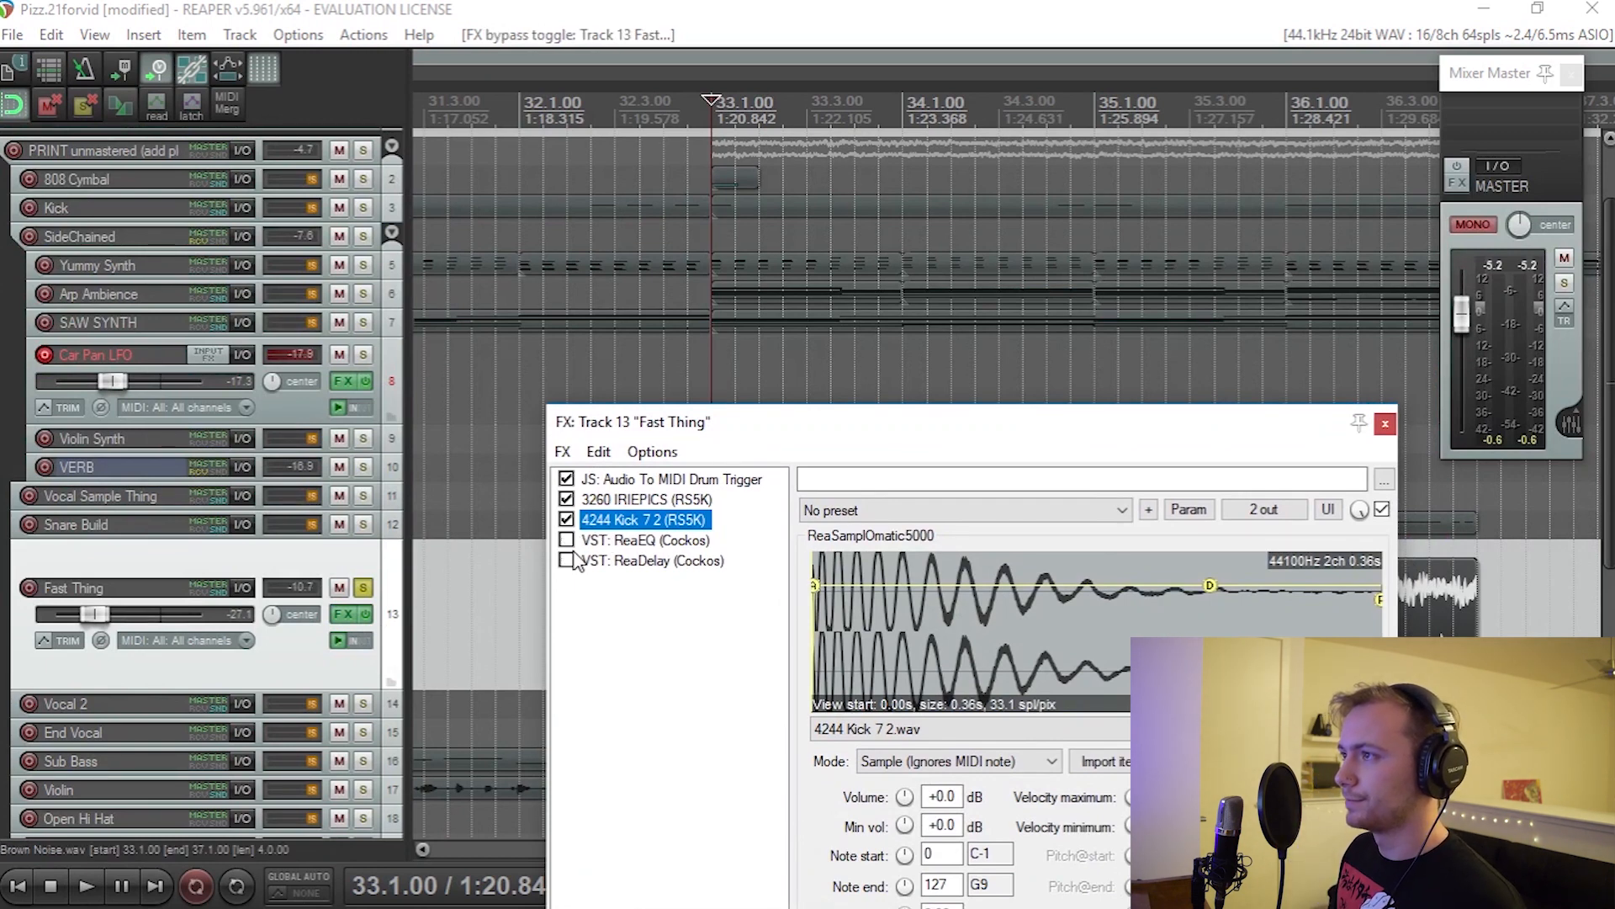
left_click(627, 484)
left_click_drag(634, 422, 402, 187)
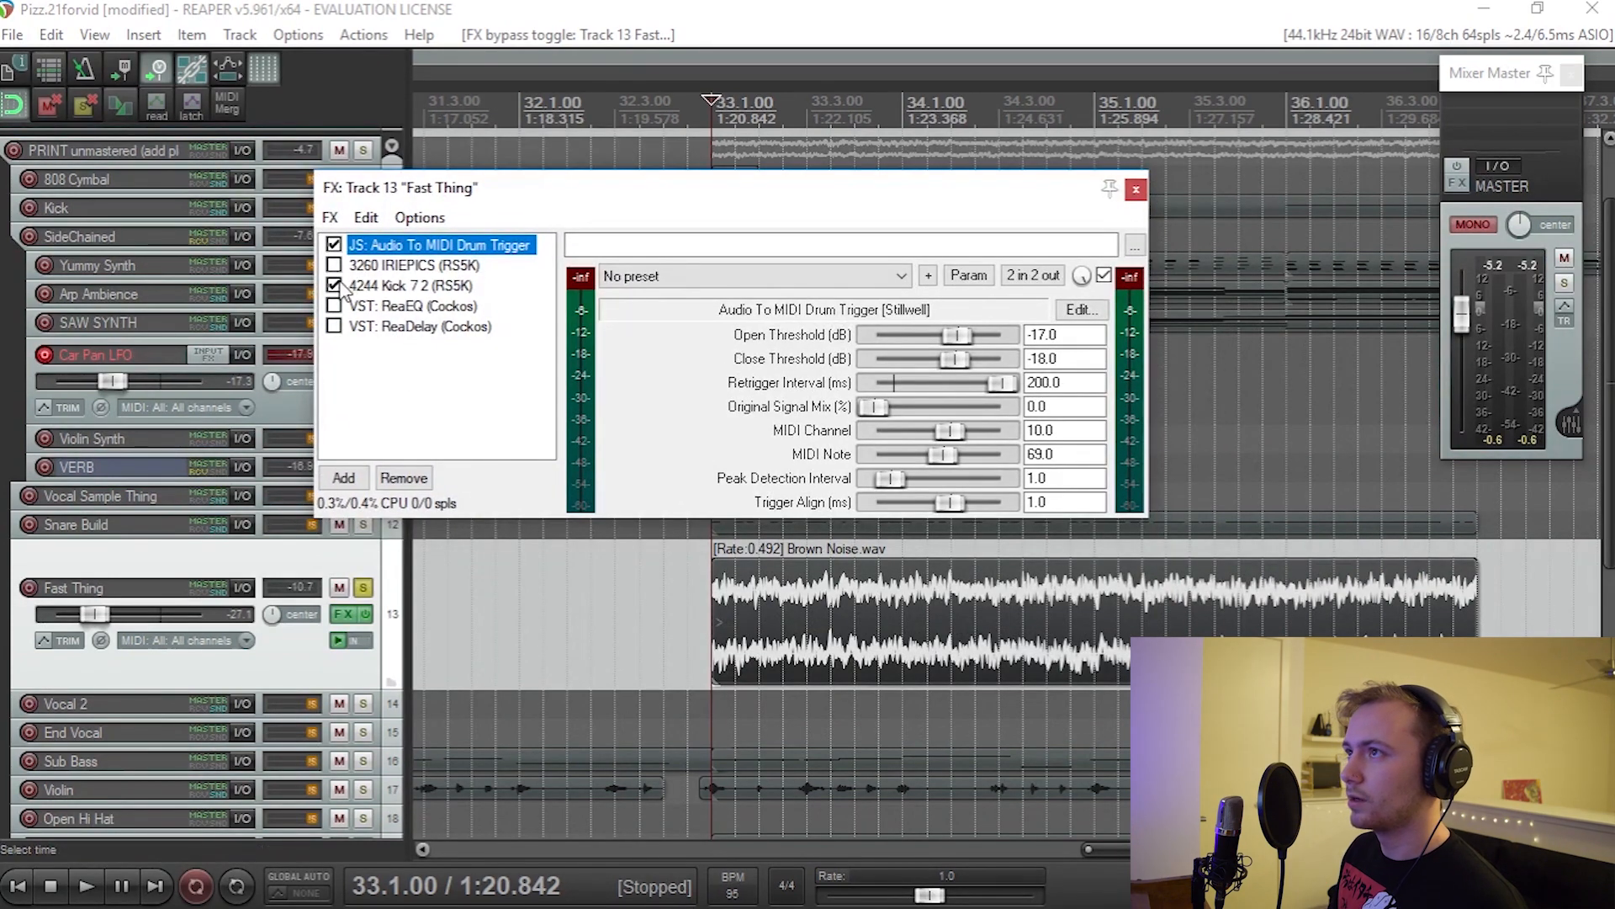
Step: Play the Fast Thing track from bar 33 and move its FX window clear of the waveform and Retrigger Interval envelope
left_click(673, 627)
key("space")
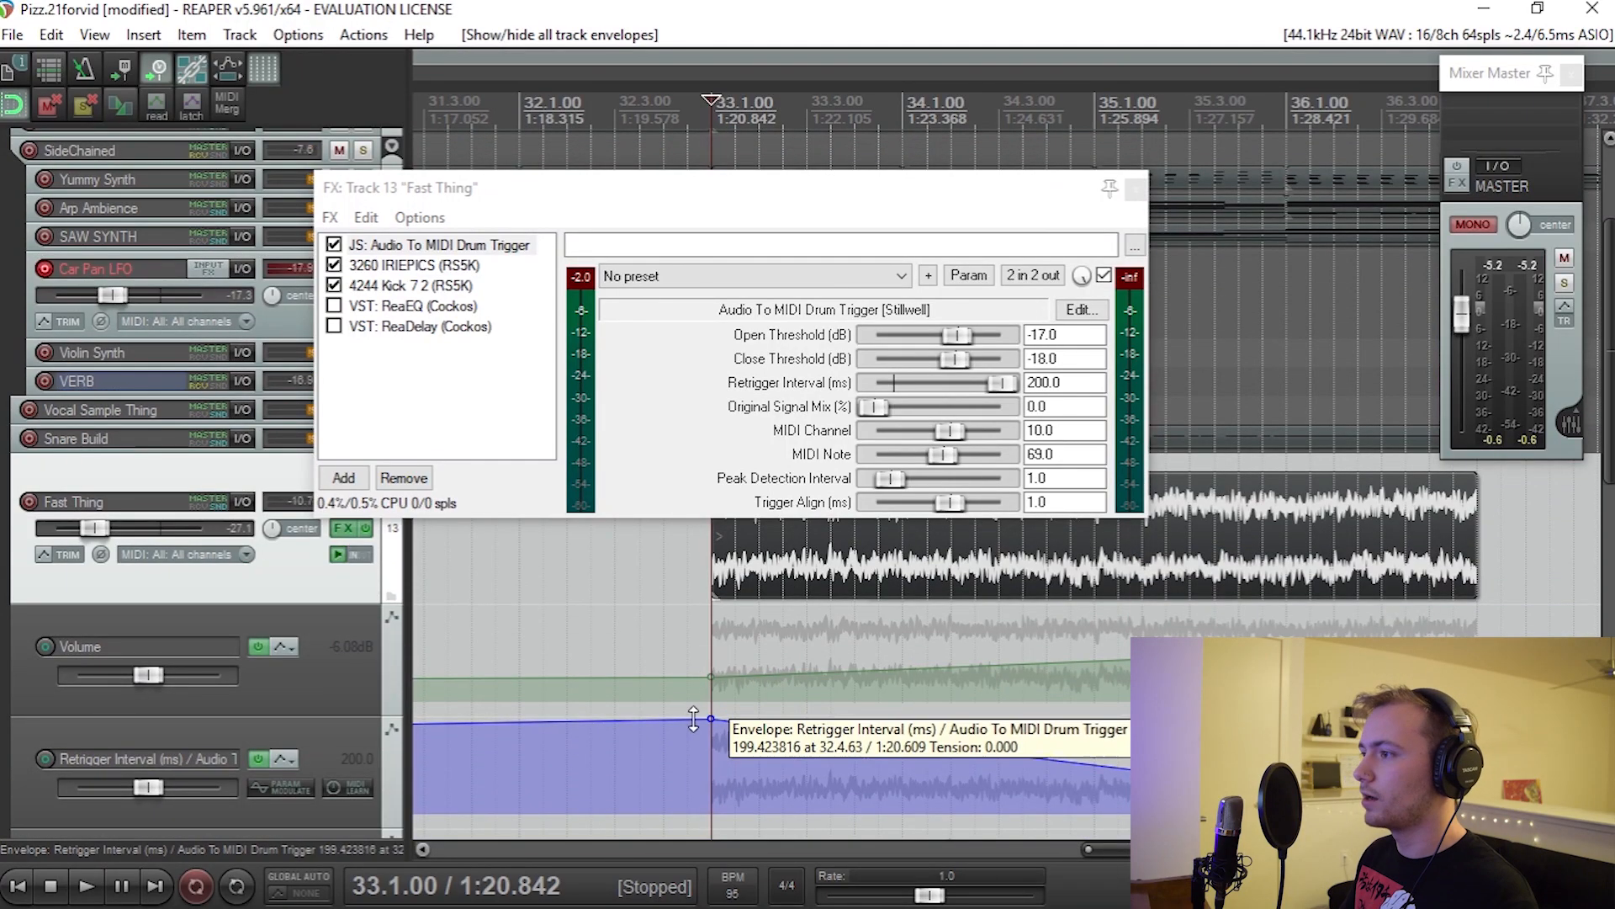
left_click_drag(815, 189, 801, 94)
key("space")
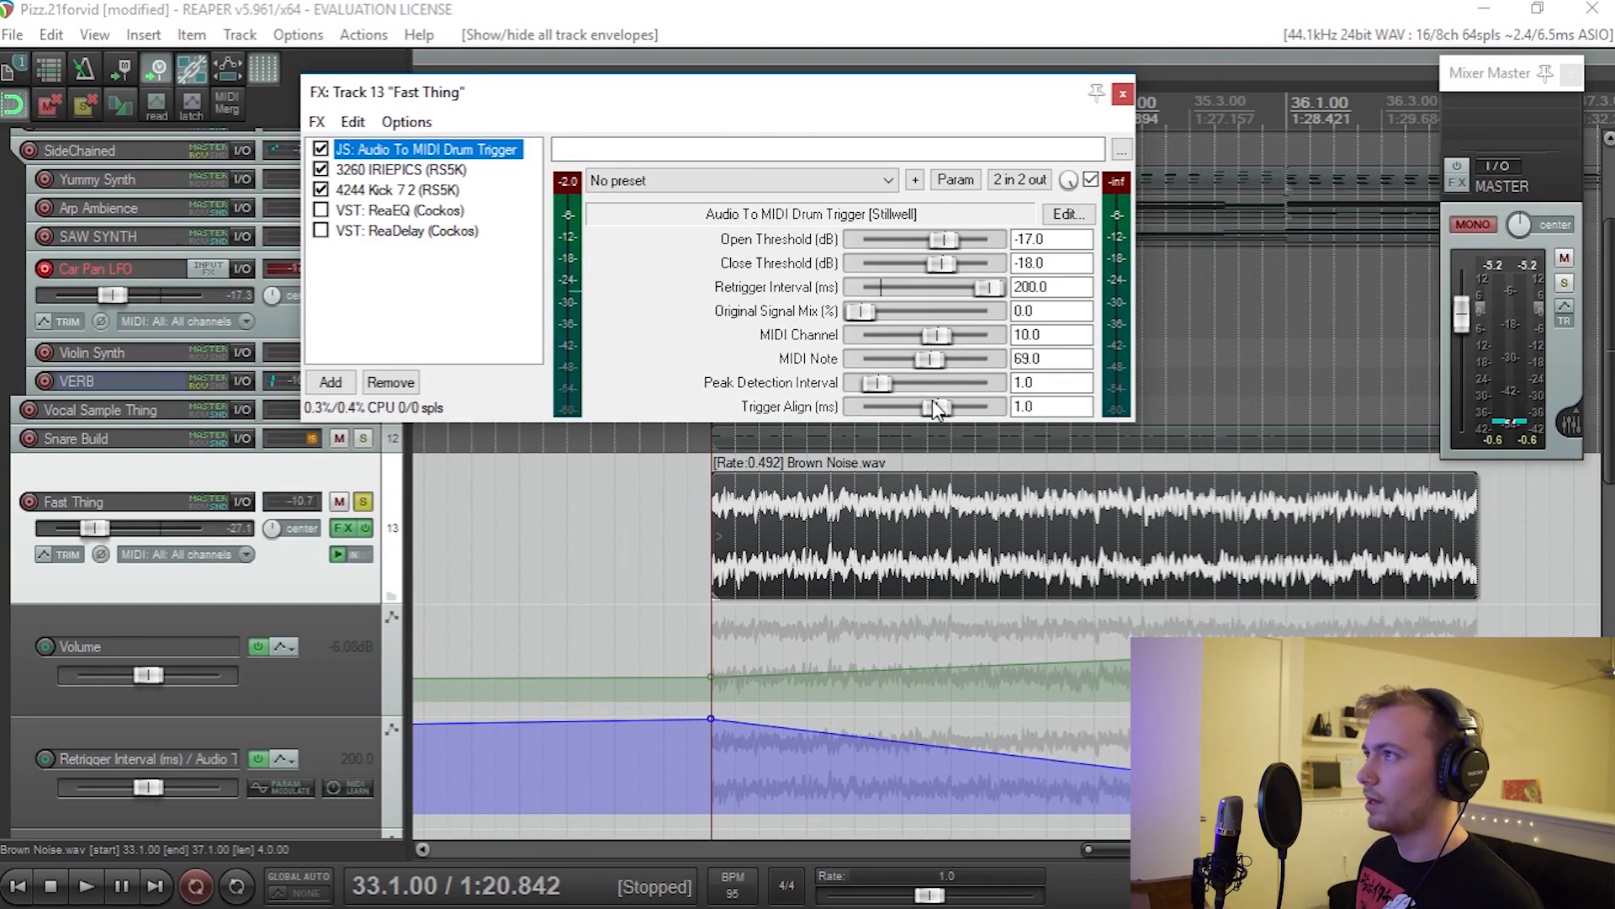
Step: Show the 4244 Kick 7 2 sampler, and enable and audition ReaEQ and ReaDelay on the Fast Thing track
left_click(435, 190)
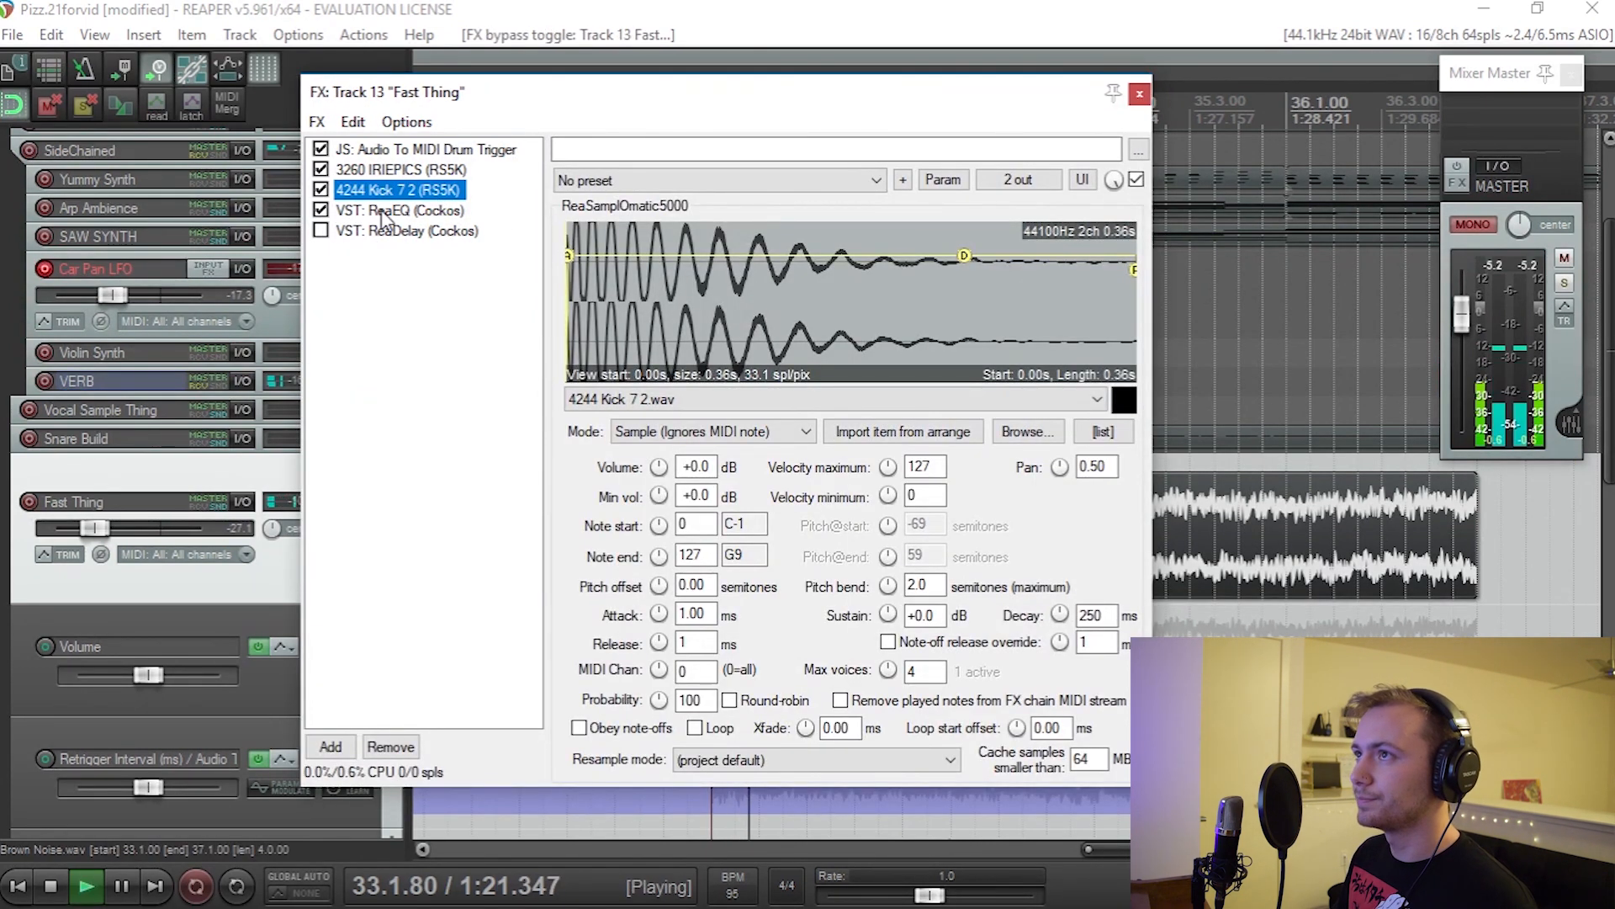
left_click(382, 210)
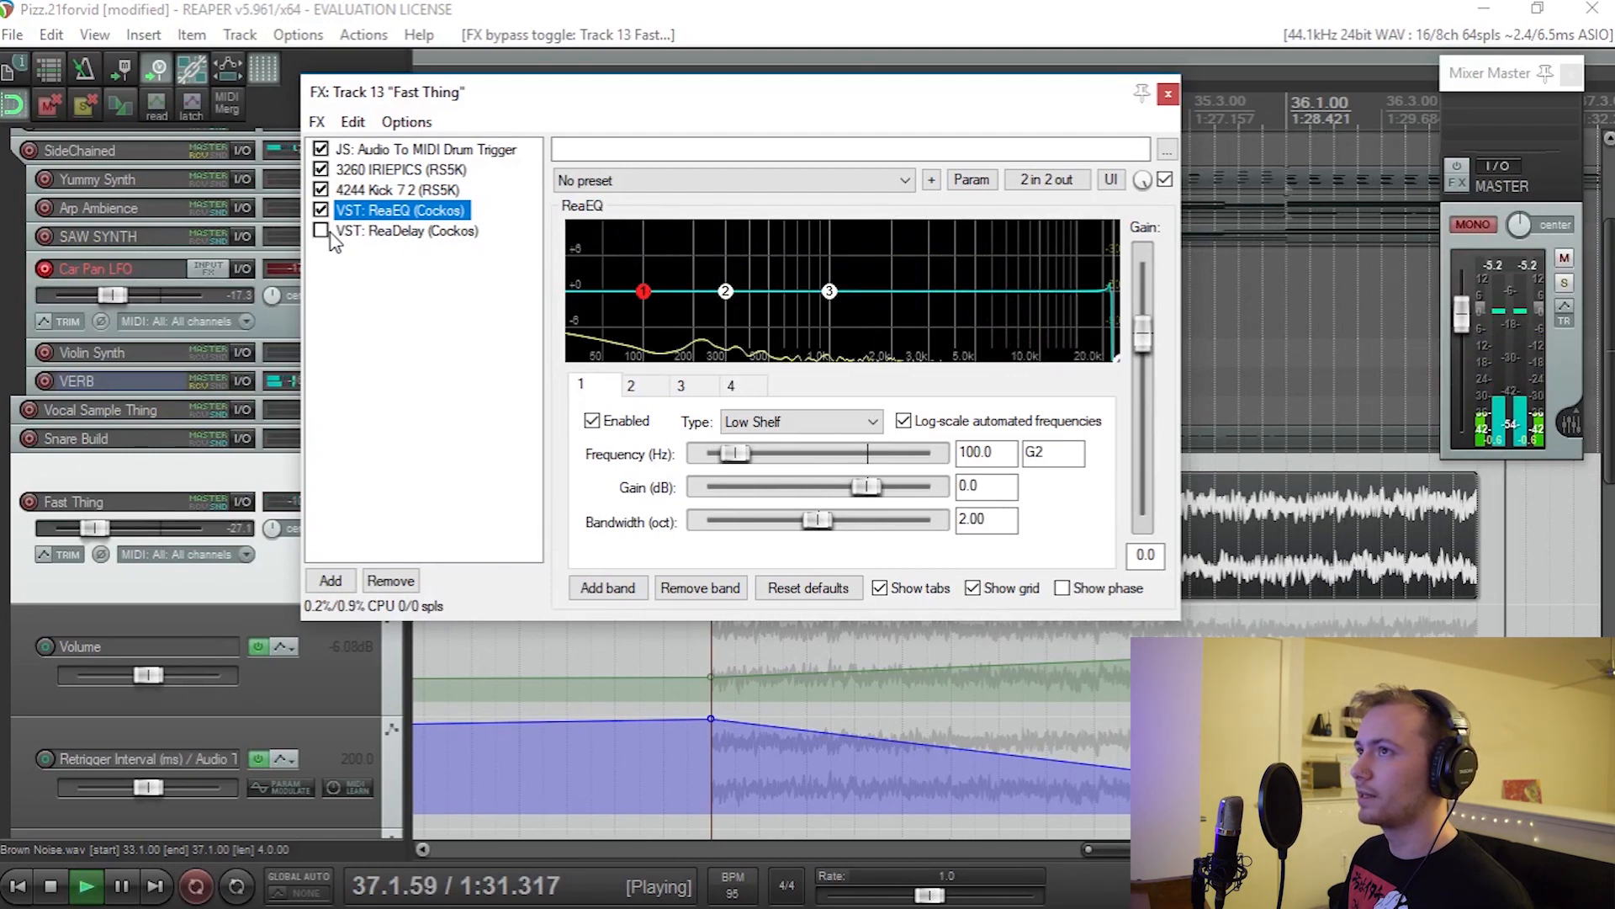
key("space")
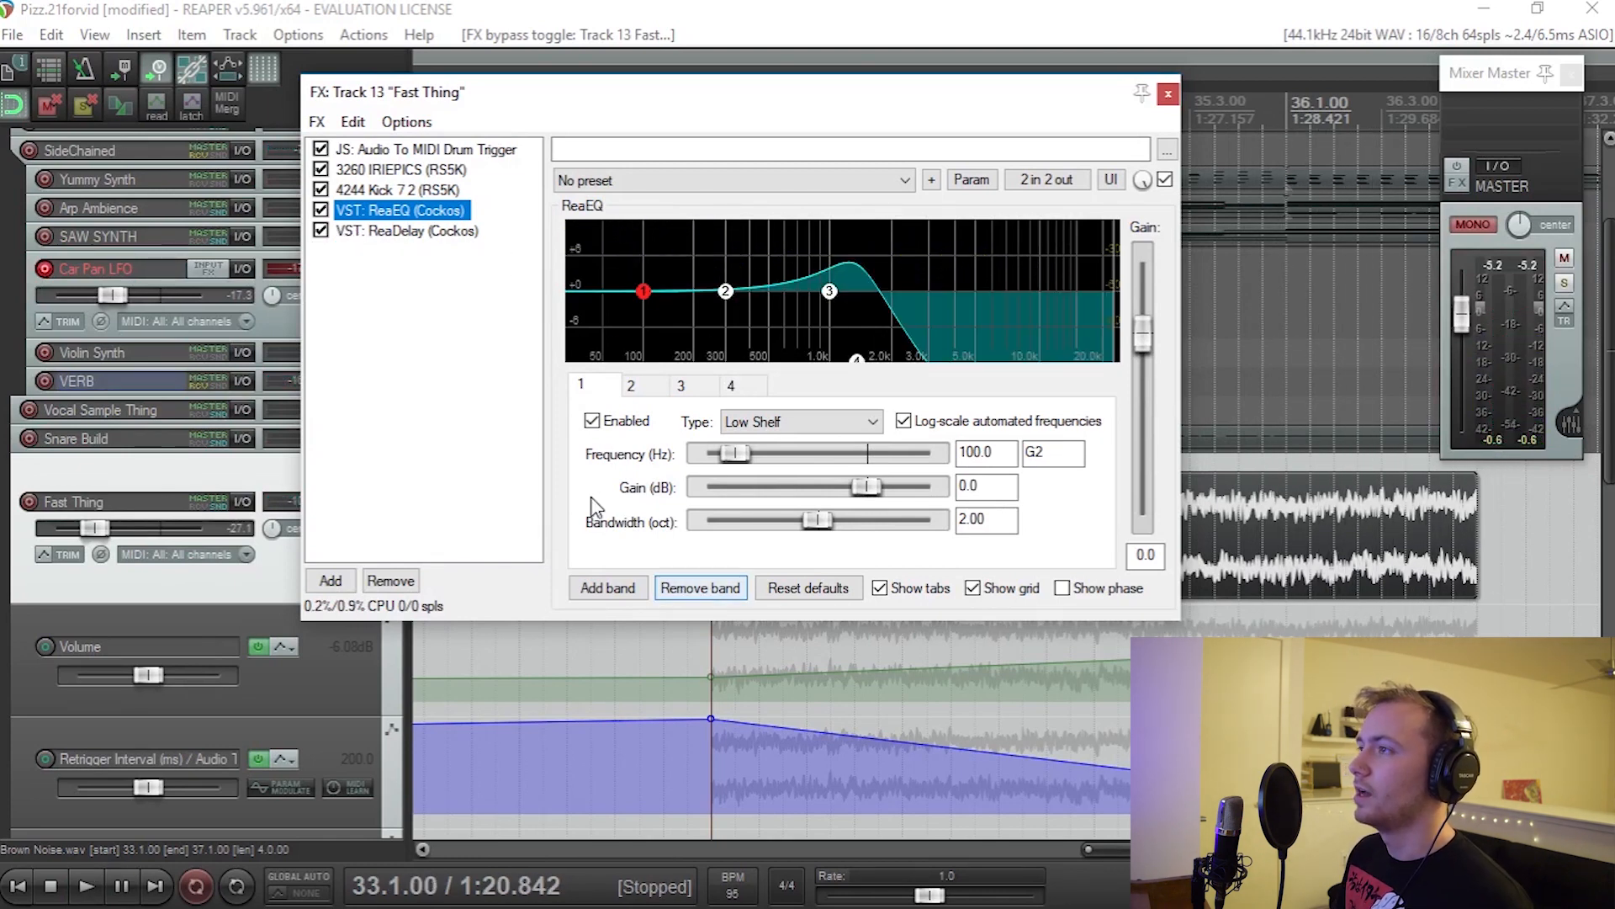
left_click(394, 234)
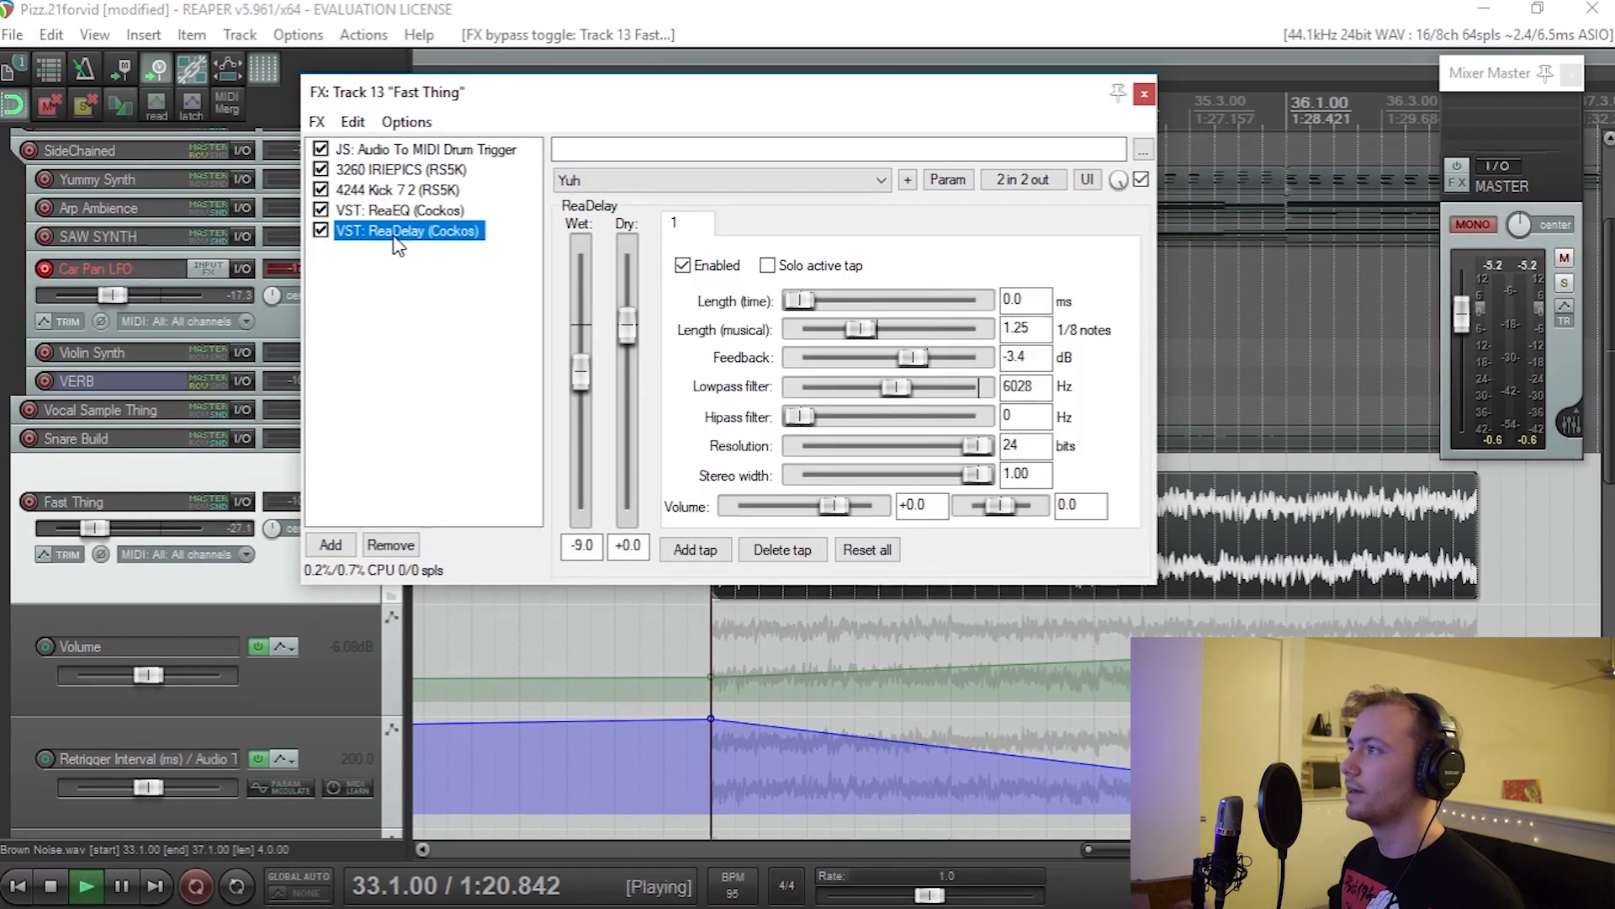